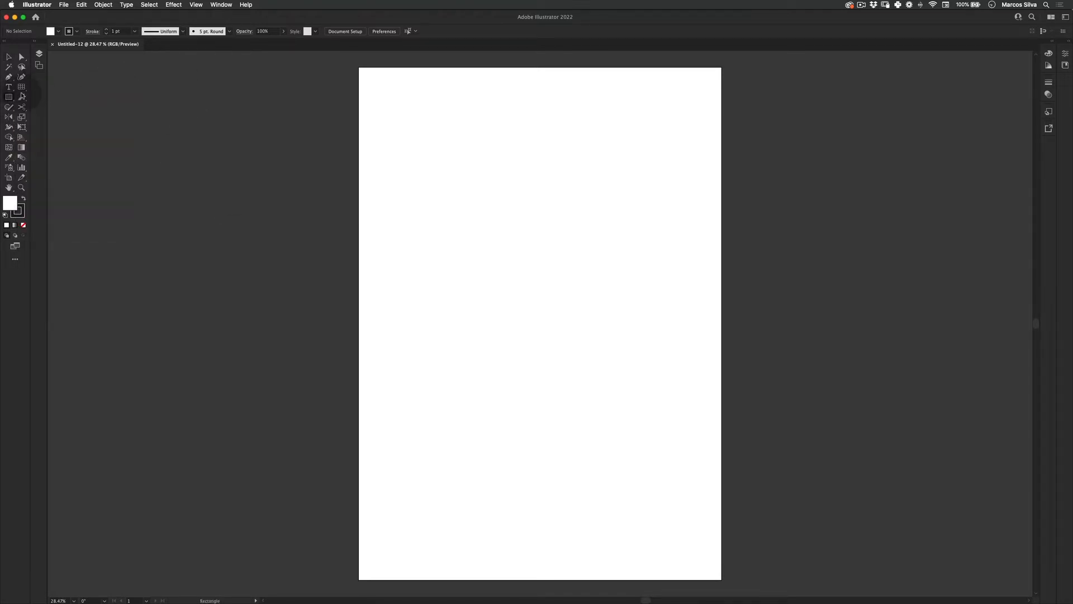
{"action": "left_click", "coordinate": [8, 98]}
{"action": "left_click", "coordinate": [84, 82]}
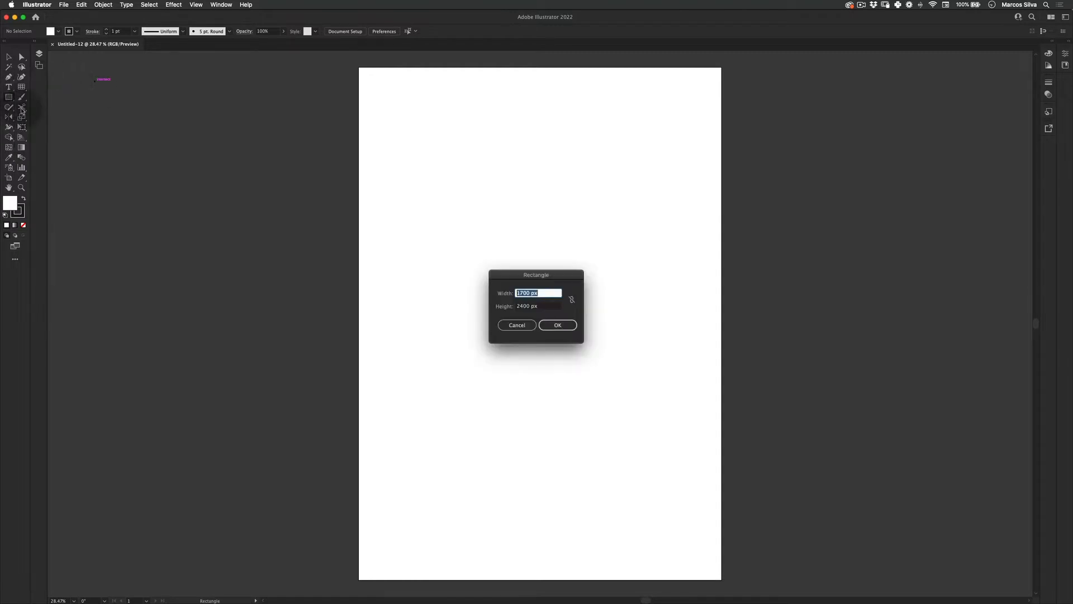
{"action": "key", "text": "Escape"}
Draw a circle about 827 px in diameter in the upper middle of the artboard with the Ellipse tool.
{"action": "left_click", "coordinate": [8, 97]}
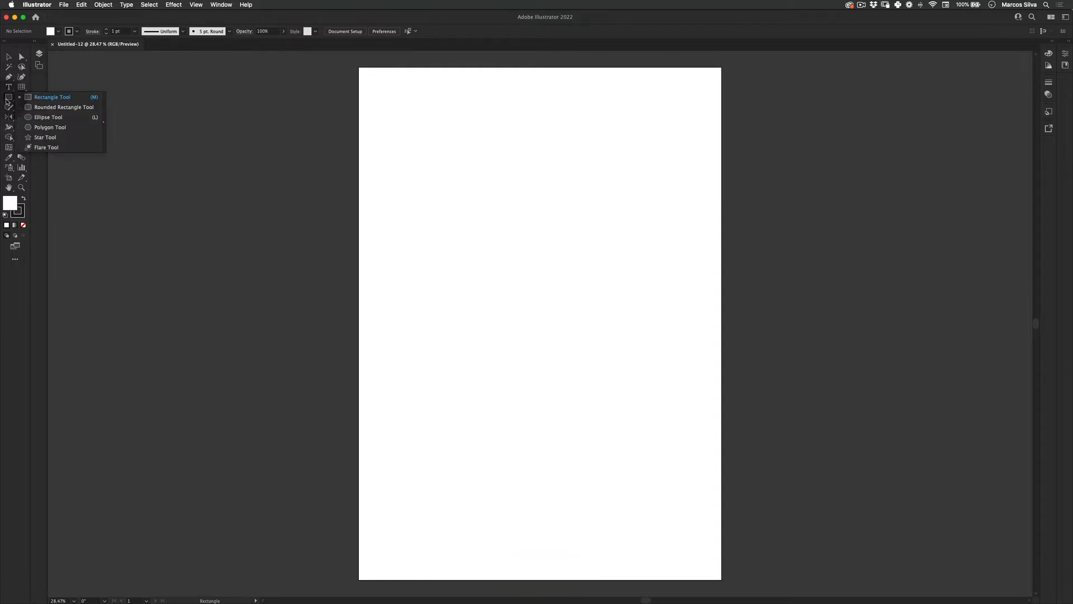
{"action": "left_click", "coordinate": [50, 118]}
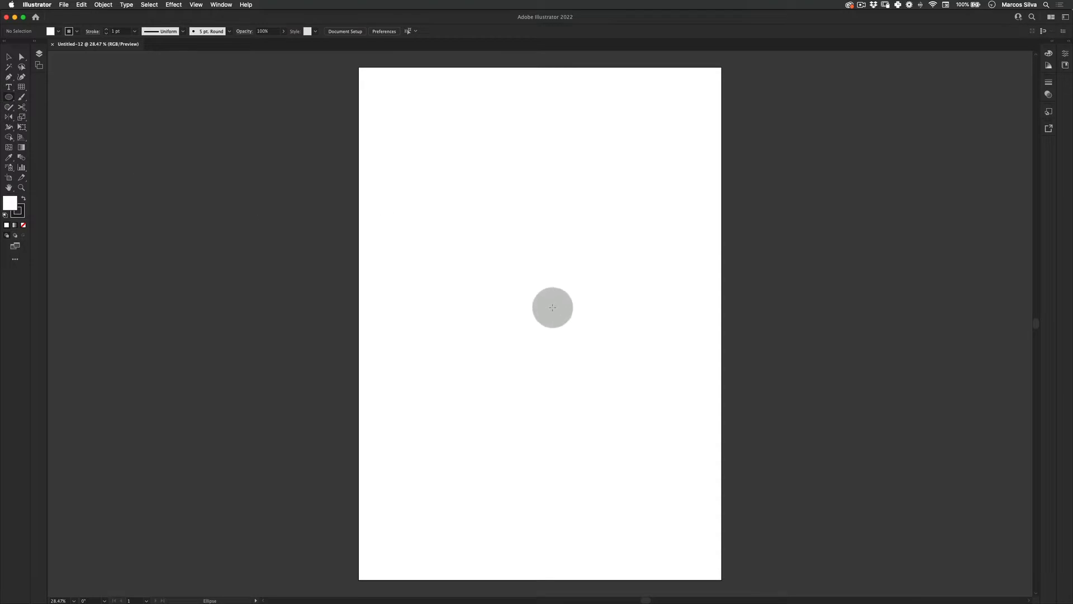
{"action": "mouse_move", "coordinate": [527, 300]}
{"action": "left_mouse_down"}
{"action": "mouse_move", "coordinate": [619, 278]}
{"action": "mouse_move", "coordinate": [621, 235]}
{"action": "left_mouse_up"}
Delete the circle's right anchor point so that only its left half remains as an open arc.
{"action": "key", "text": "v"}
{"action": "key", "text": "a"}
{"action": "left_click_drag", "start_coordinate": [676, 205], "coordinate": [594, 363]}
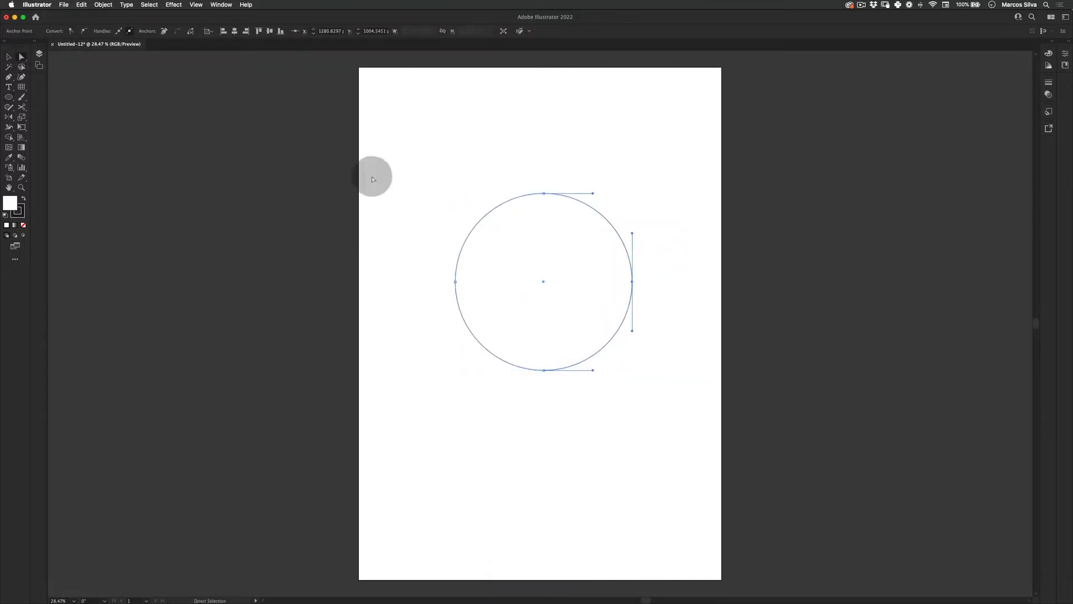
{"action": "key", "text": "BackSpace"}
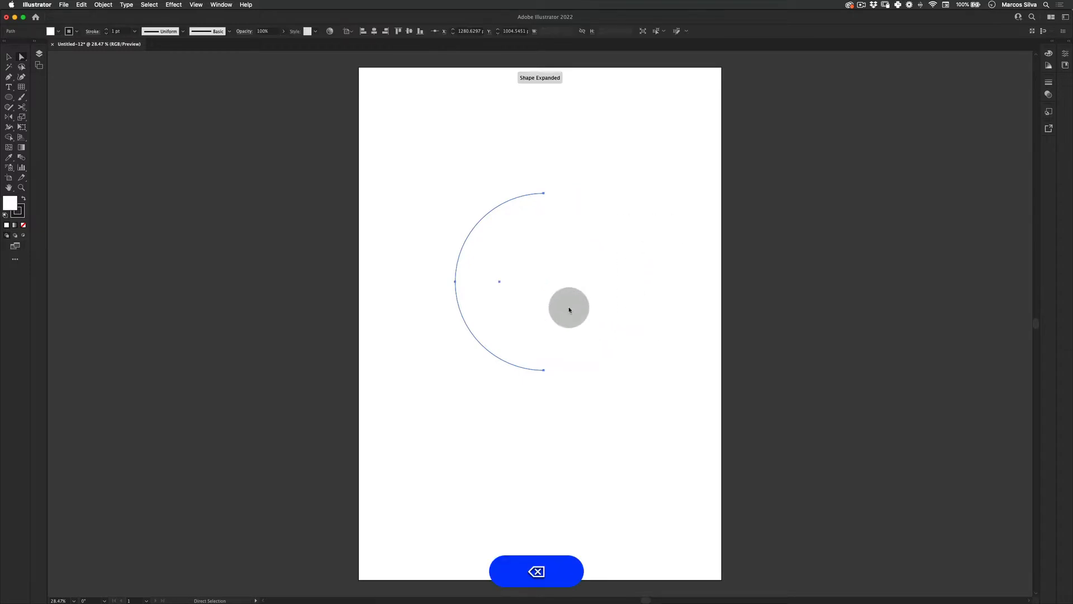
Swap the half circle's fill and stroke colours for a white stroke, and set its fill to none.
{"action": "key", "text": "v"}
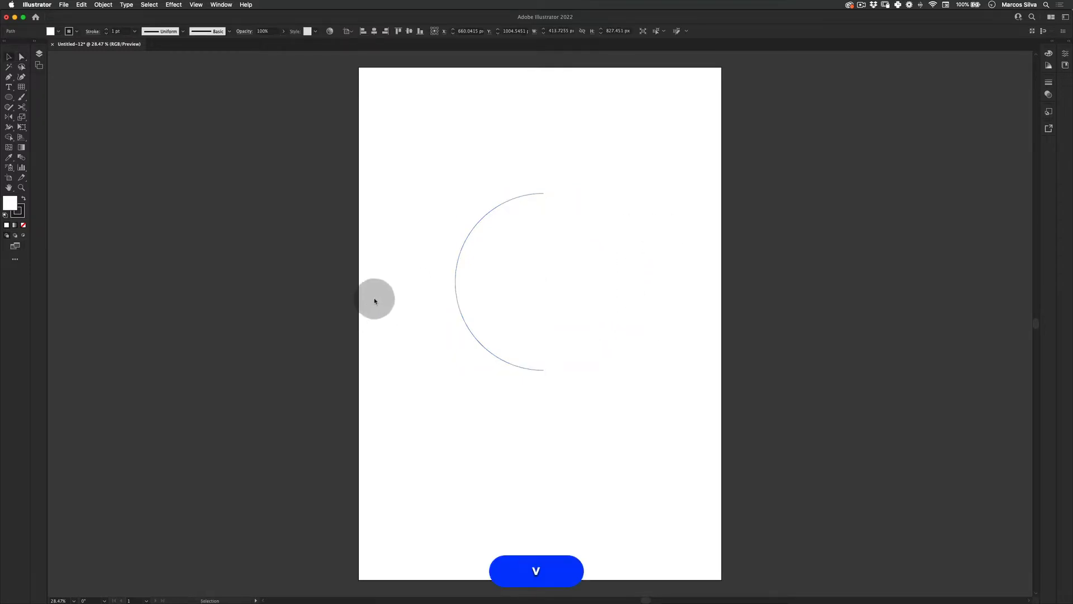
{"action": "left_click_drag", "start_coordinate": [443, 144], "coordinate": [566, 490]}
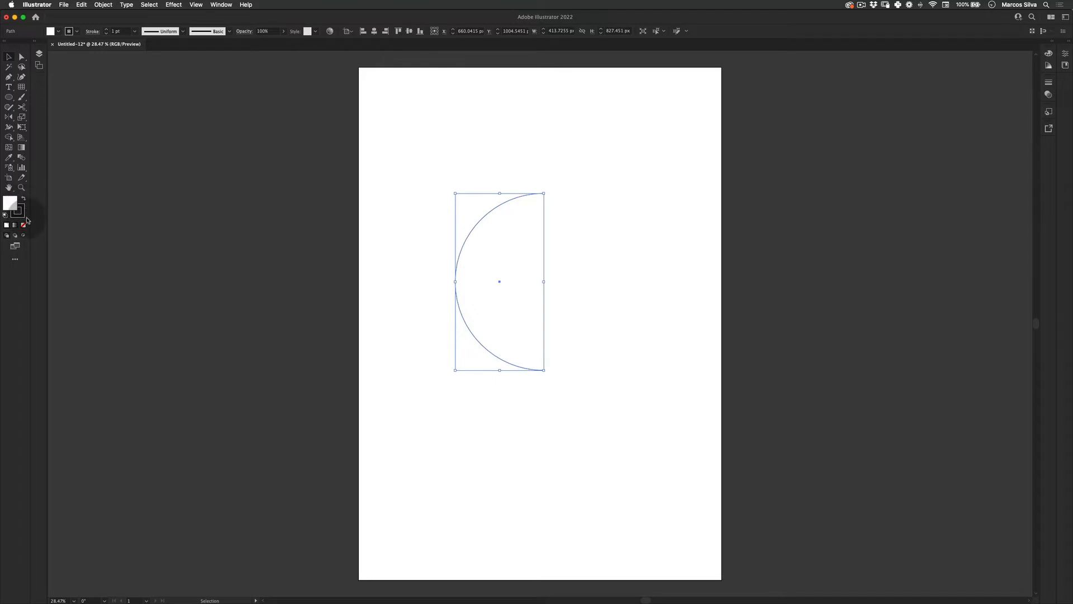
{"action": "key", "text": "x"}
{"action": "key", "text": "shift+x"}
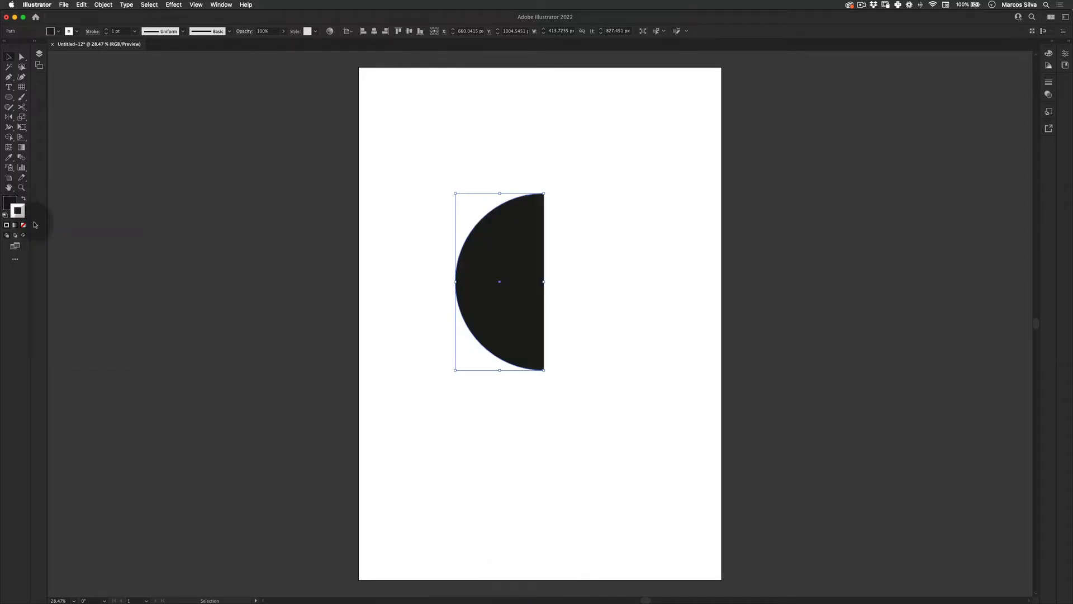
{"action": "key", "text": "x"}
{"action": "left_click", "coordinate": [23, 225]}
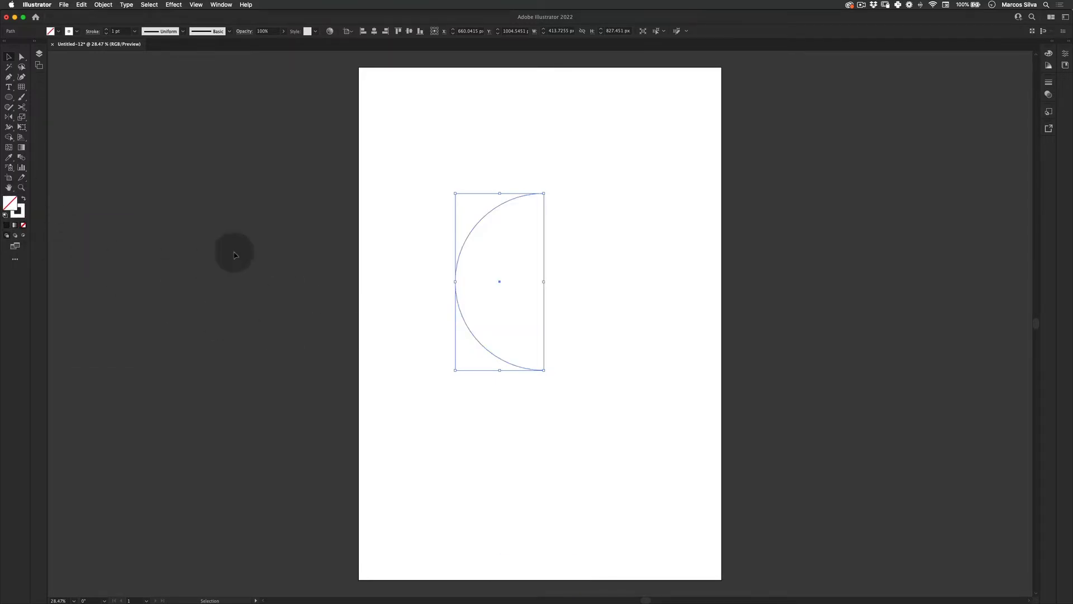
Apply the 3D Revolve effect to the half circle with the offset direction from the Right Edge.
{"action": "left_click_drag", "start_coordinate": [204, 150], "coordinate": [637, 512]}
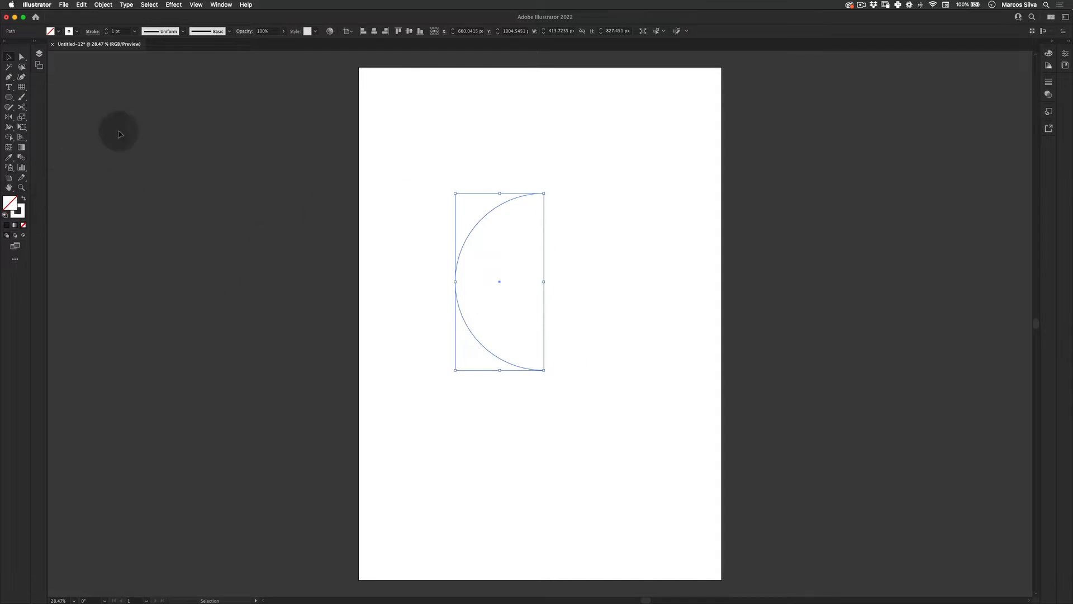
{"action": "left_click", "coordinate": [174, 4]}
{"action": "mouse_move", "coordinate": [224, 56]}
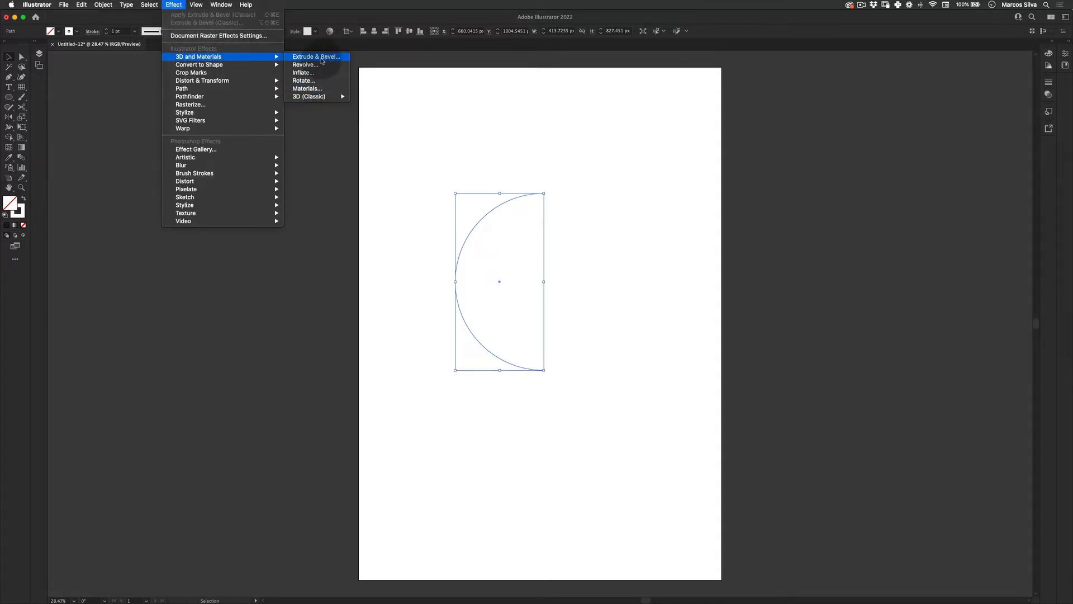
{"action": "left_click", "coordinate": [307, 64]}
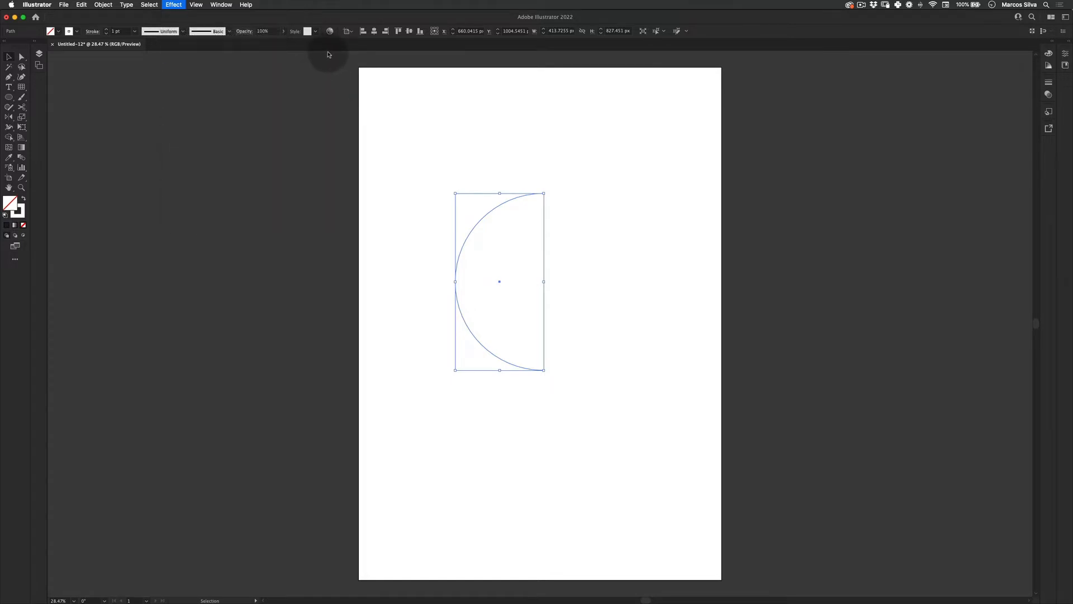
{"action": "left_click_drag", "start_coordinate": [824, 191], "coordinate": [705, 122]}
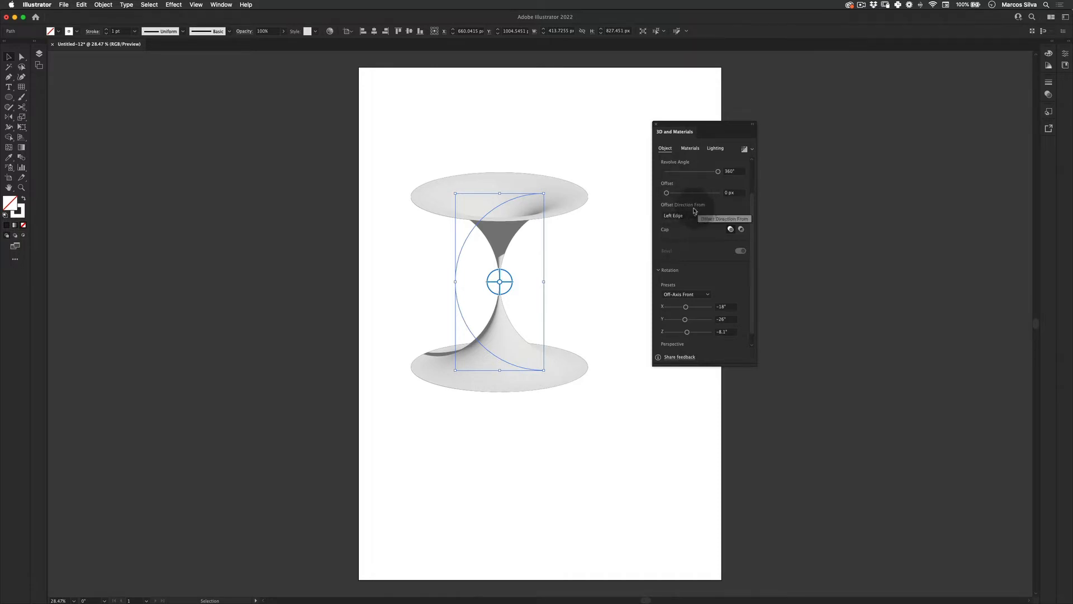
{"action": "left_click", "coordinate": [686, 234]}
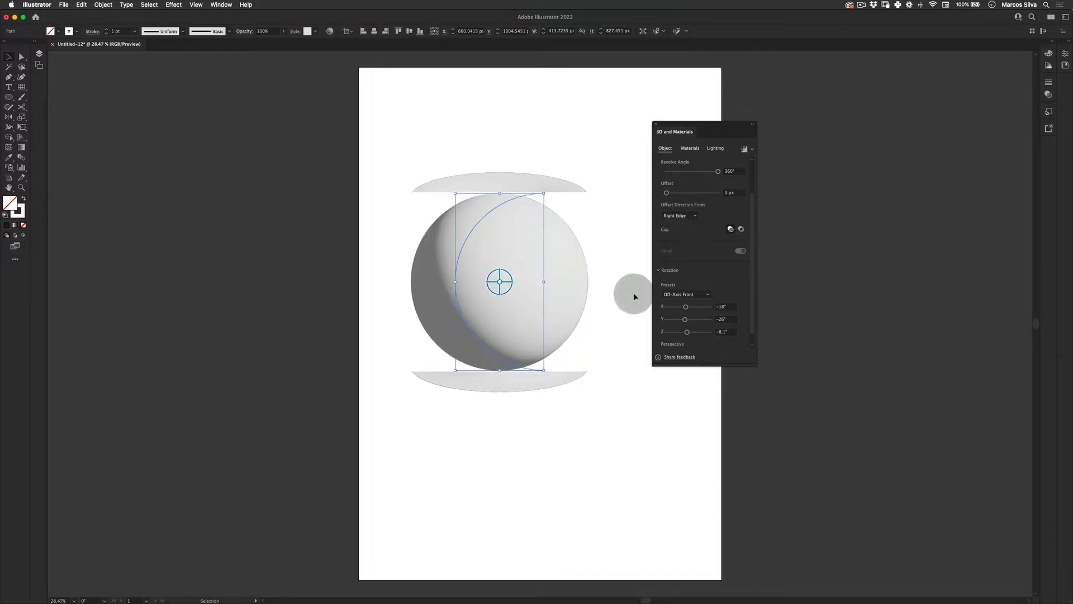
Examine the revolved sphere and the object, materials and lighting settings of its 3D effect.
{"action": "key", "text": "z"}
{"action": "mouse_move", "coordinate": [594, 258]}
{"action": "left_mouse_down"}
{"action": "mouse_move", "coordinate": [537, 271]}
{"action": "mouse_move", "coordinate": [582, 257]}
{"action": "left_mouse_up"}
{"action": "key", "text": "v"}
{"action": "left_click_drag", "start_coordinate": [688, 131], "coordinate": [760, 123]}
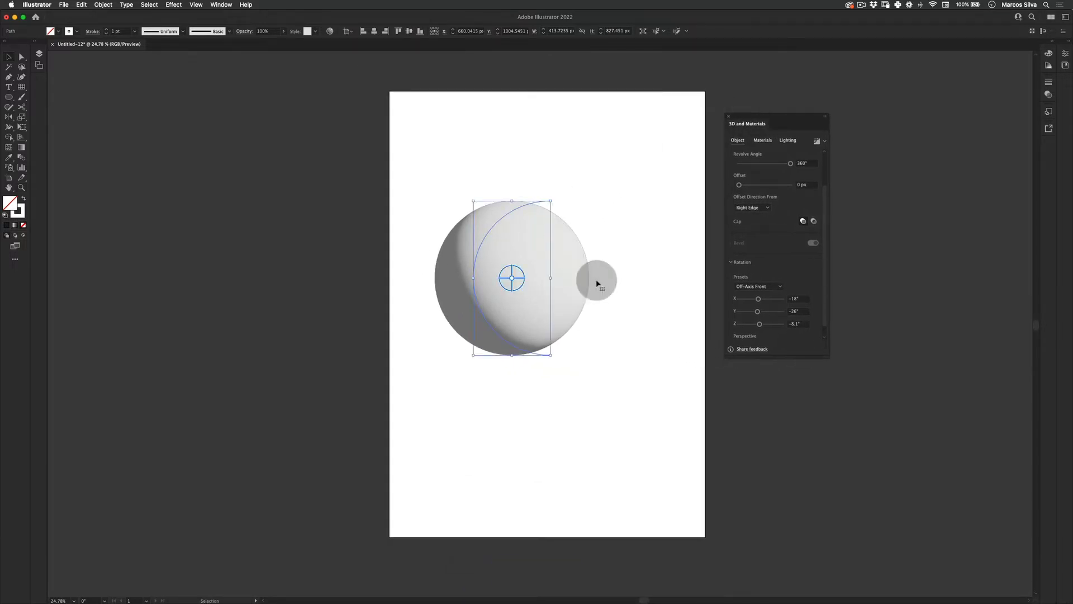
{"action": "left_click", "coordinate": [763, 140]}
{"action": "left_click", "coordinate": [789, 140]}
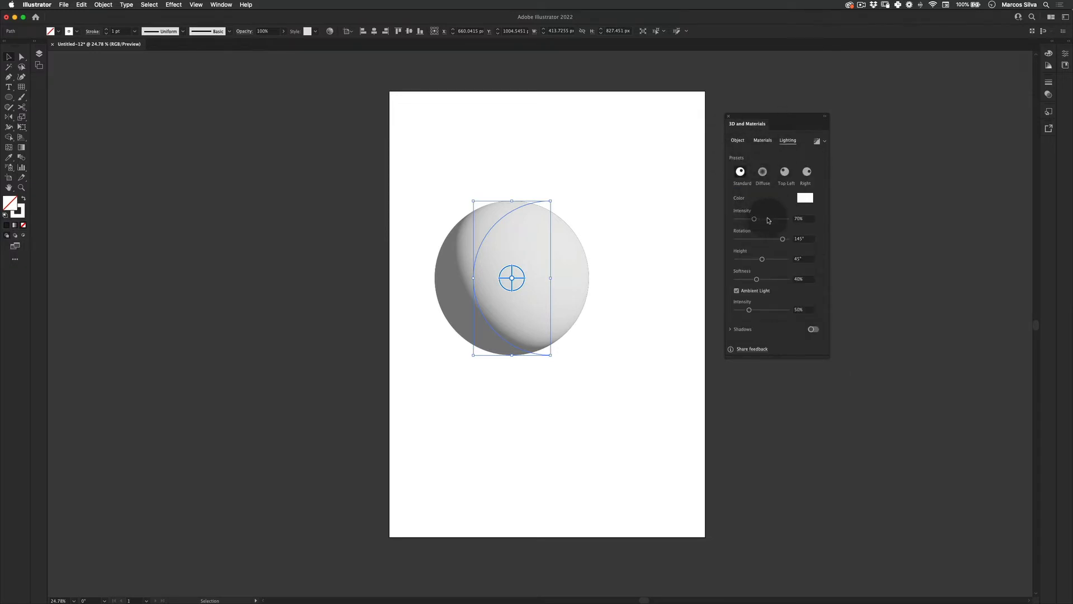
{"action": "left_click", "coordinate": [738, 140]}
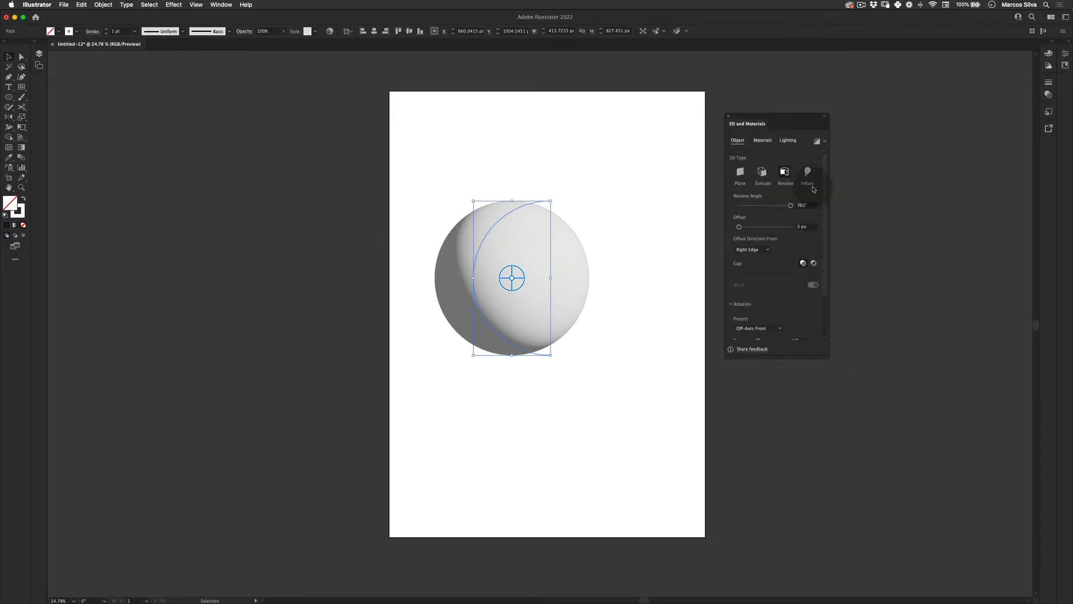
{"action": "scroll", "coordinate": [829, 204], "scroll_direction": "down", "scroll_amount": 2}
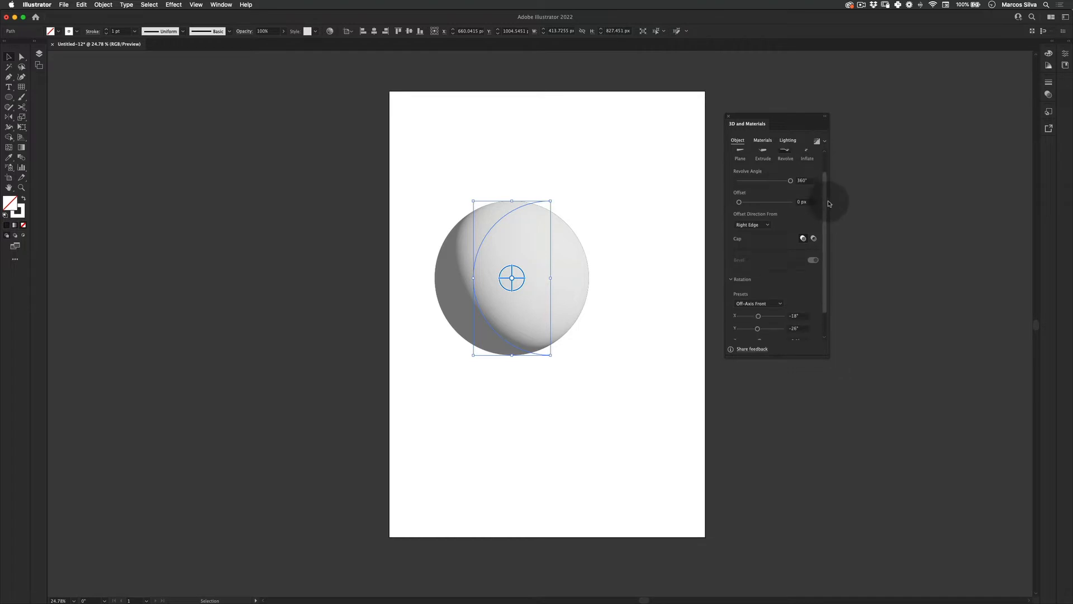
{"action": "scroll", "coordinate": [822, 235], "scroll_direction": "up", "scroll_amount": 2}
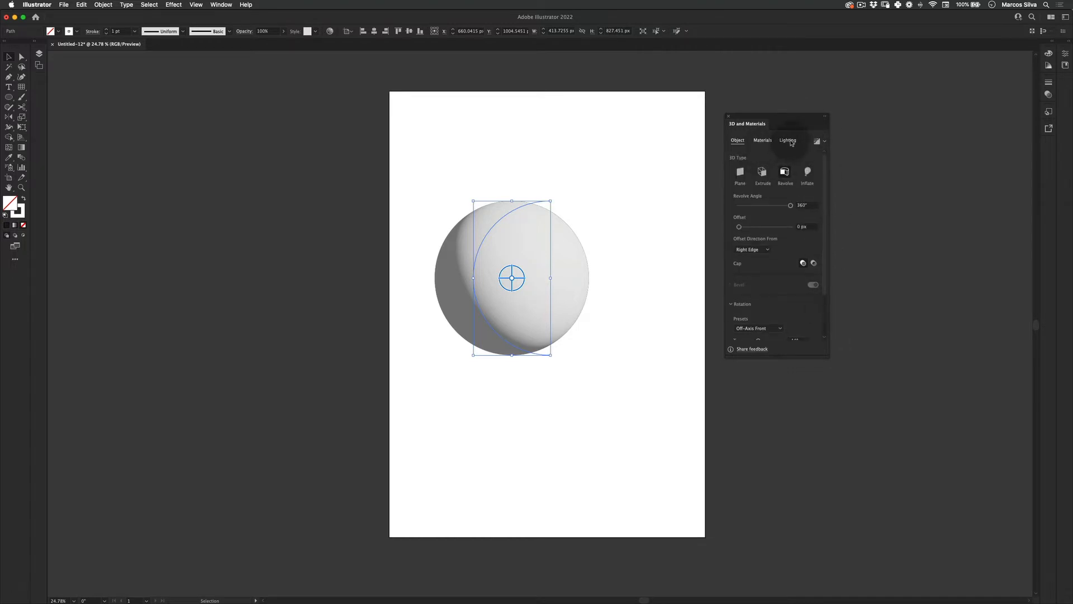
Light the sphere with the Top Left preset, adjusted to 64% intensity, -163° rotation, 34° height and 51% ambient intensity.
{"action": "left_click", "coordinate": [790, 141]}
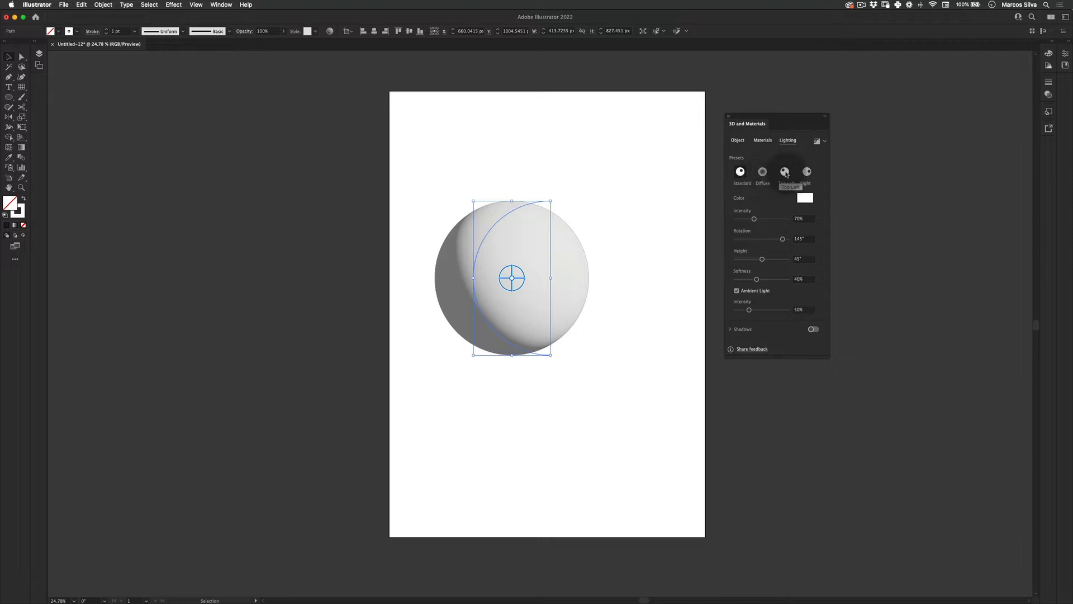
{"action": "left_click", "coordinate": [785, 171]}
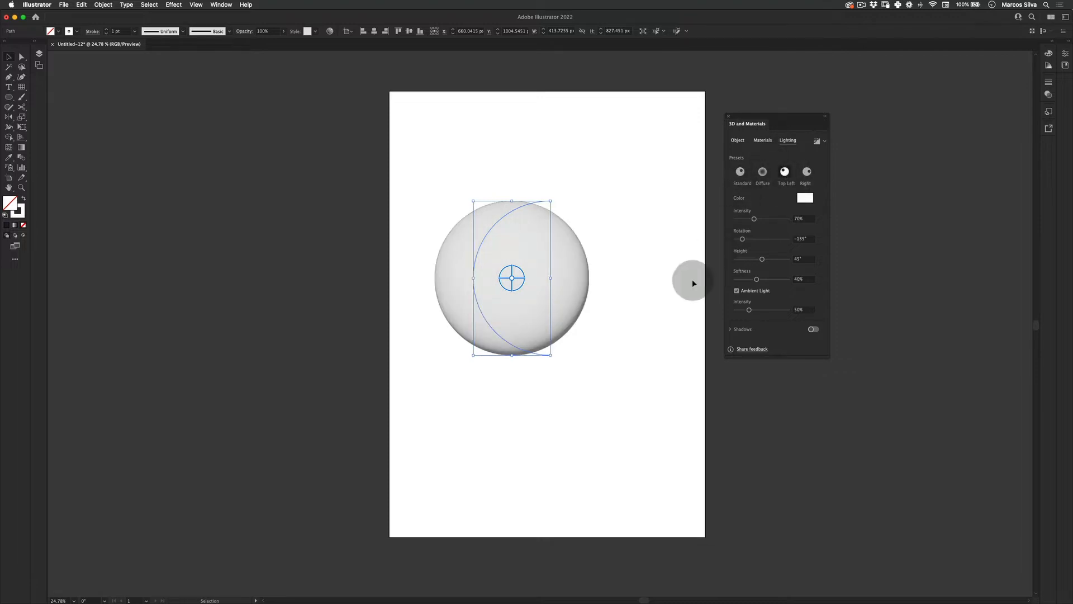
{"action": "mouse_move", "coordinate": [755, 219]}
{"action": "left_mouse_down"}
{"action": "mouse_move", "coordinate": [766, 219]}
{"action": "mouse_move", "coordinate": [745, 220]}
{"action": "mouse_move", "coordinate": [754, 220]}
{"action": "mouse_move", "coordinate": [749, 239]}
{"action": "mouse_move", "coordinate": [768, 239]}
{"action": "mouse_move", "coordinate": [742, 239]}
{"action": "left_mouse_up"}
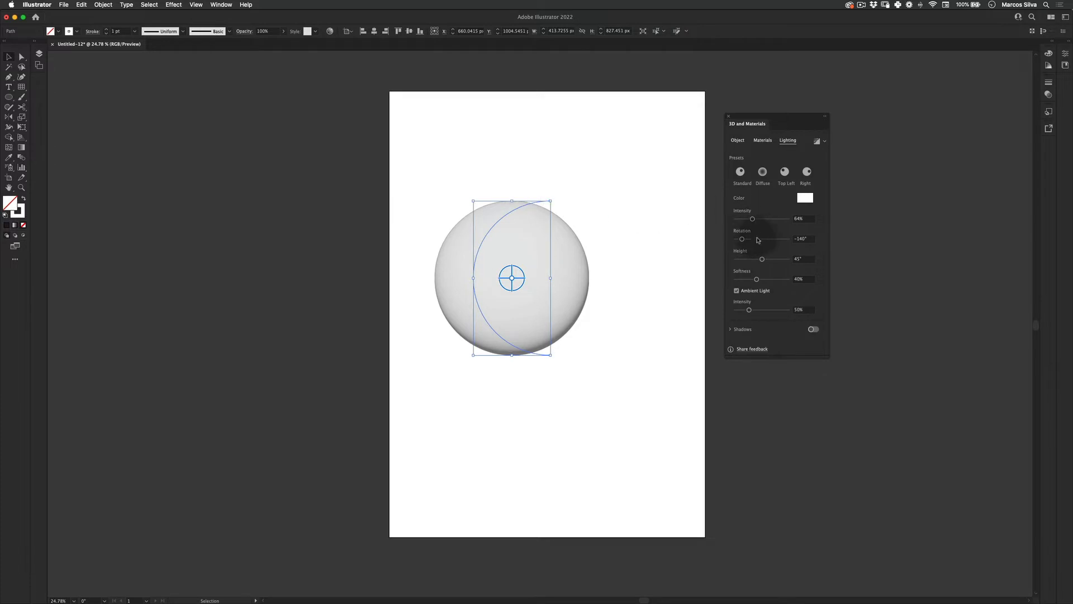
{"action": "mouse_move", "coordinate": [748, 241]}
{"action": "left_mouse_down"}
{"action": "mouse_move", "coordinate": [767, 261]}
{"action": "mouse_move", "coordinate": [742, 261]}
{"action": "mouse_move", "coordinate": [757, 261]}
{"action": "mouse_move", "coordinate": [747, 264]}
{"action": "mouse_move", "coordinate": [737, 241]}
{"action": "mouse_move", "coordinate": [741, 259]}
{"action": "mouse_move", "coordinate": [755, 259]}
{"action": "mouse_move", "coordinate": [741, 239]}
{"action": "left_mouse_up"}
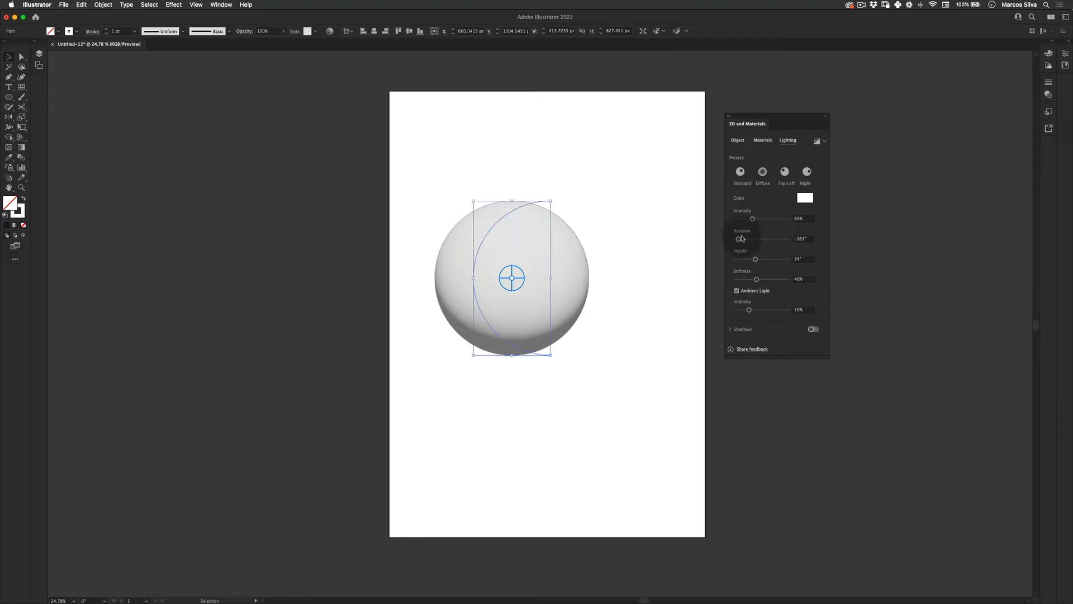
{"action": "mouse_move", "coordinate": [749, 310]}
{"action": "left_mouse_down"}
{"action": "mouse_move", "coordinate": [760, 311]}
{"action": "mouse_move", "coordinate": [749, 310]}
{"action": "left_mouse_up"}
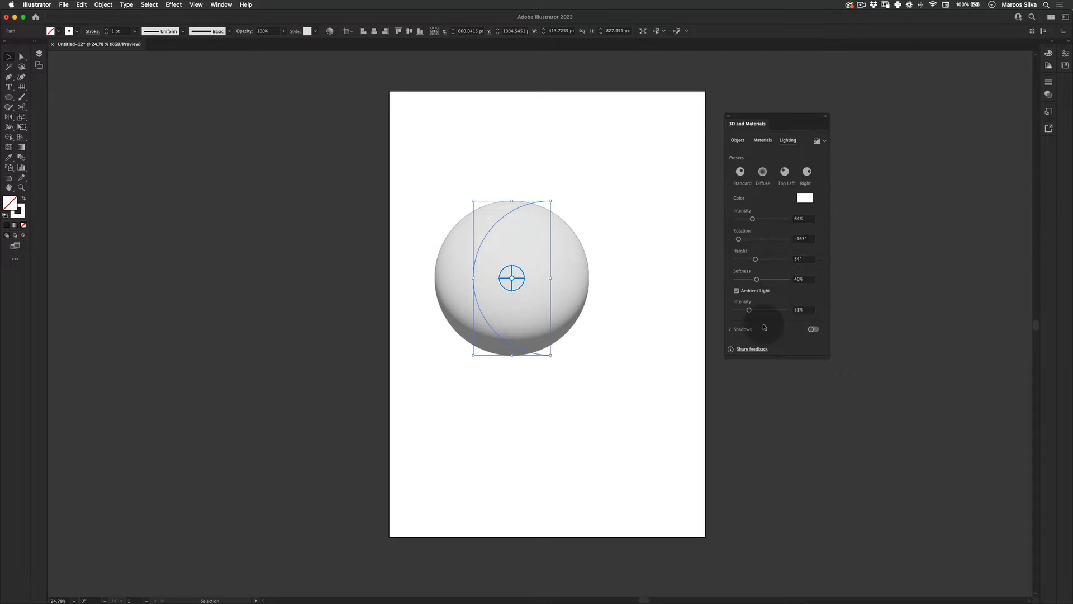
Render the sphere with ray tracing at High quality and deselect it.
{"action": "left_click", "coordinate": [826, 141]}
{"action": "left_click", "coordinate": [814, 157]}
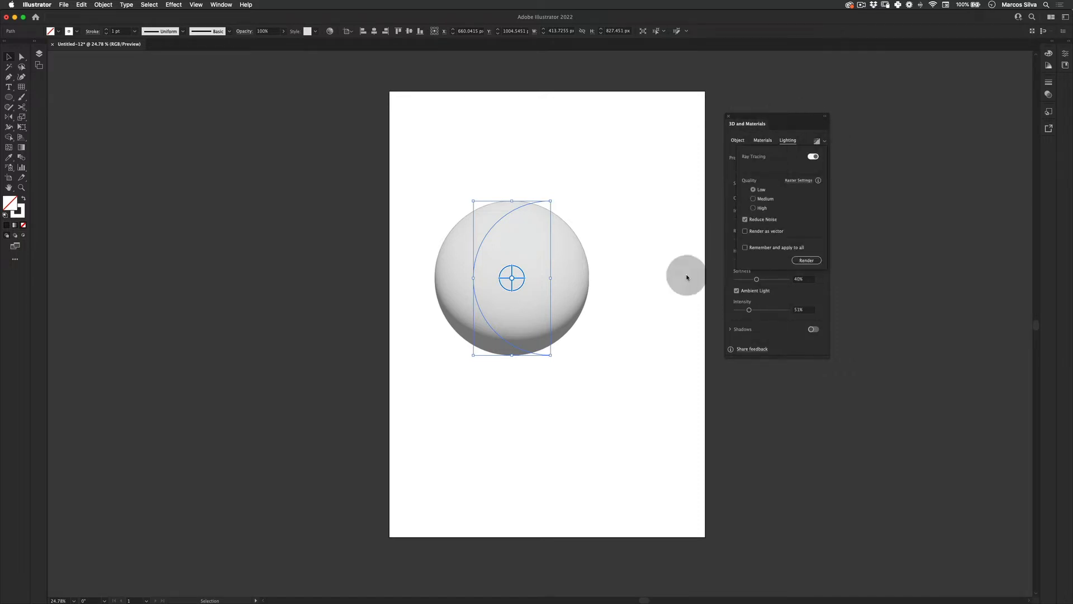
{"action": "left_click", "coordinate": [762, 208]}
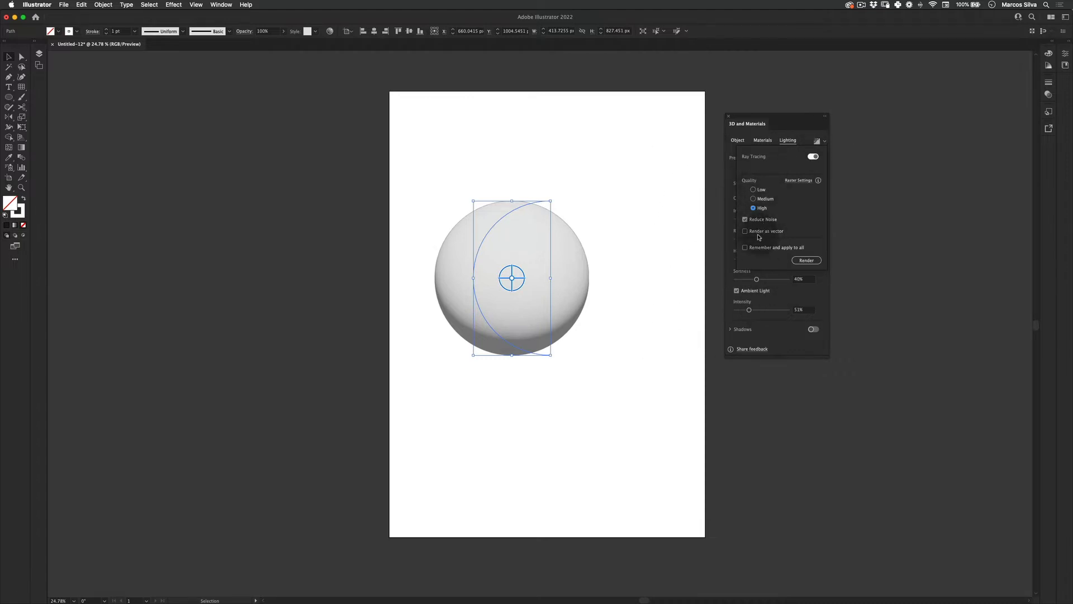
{"action": "left_click", "coordinate": [805, 260]}
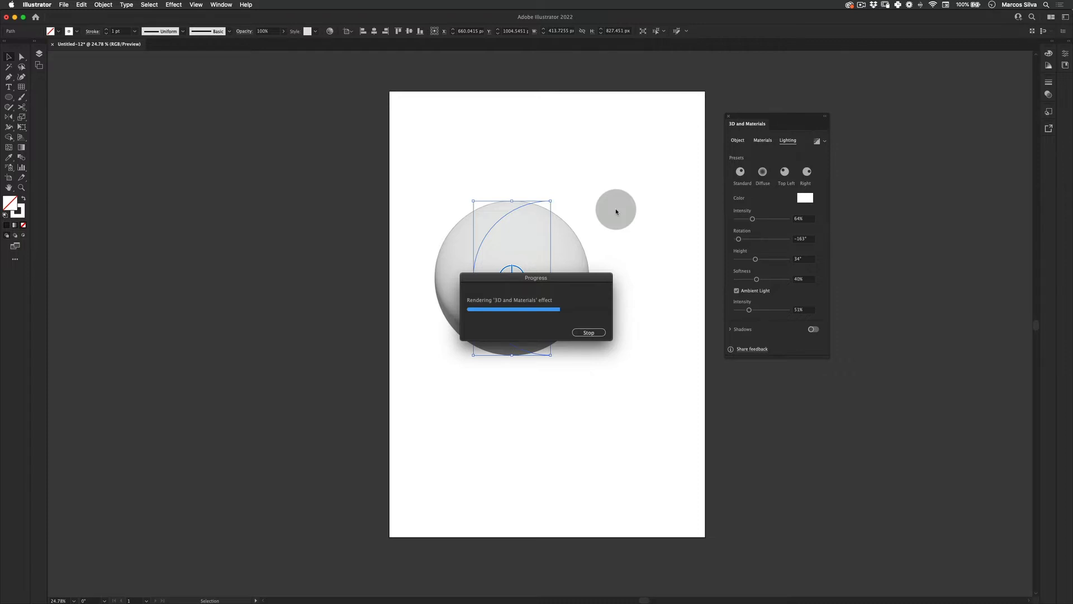
{"action": "key", "text": "v"}
{"action": "left_click", "coordinate": [681, 244]}
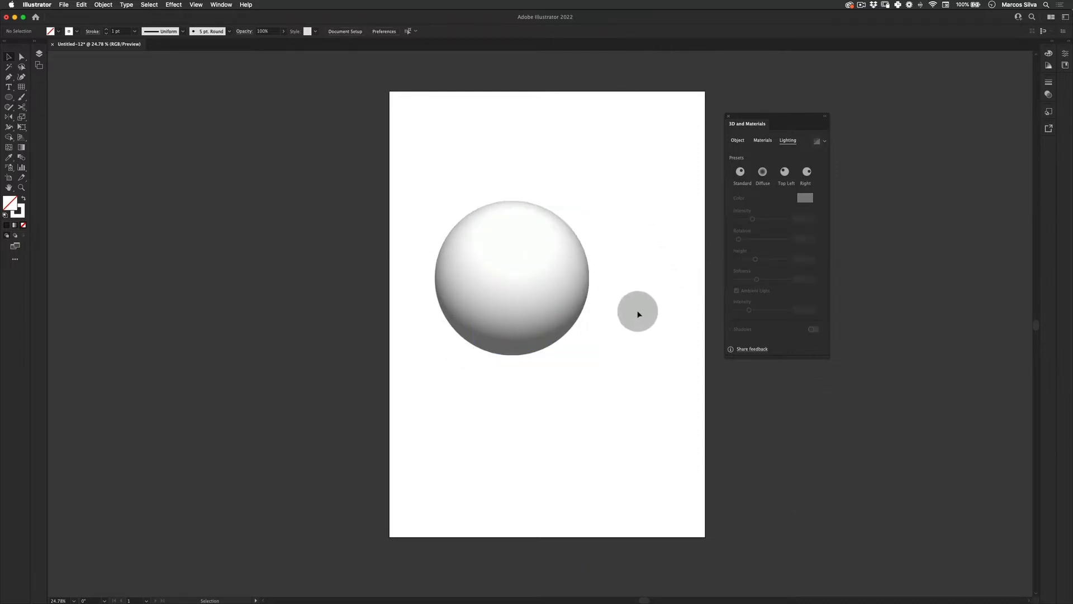
Duplicate the rendered sphere to the lower right area of the artboard.
{"action": "left_click_drag", "start_coordinate": [631, 122], "coordinate": [317, 537]}
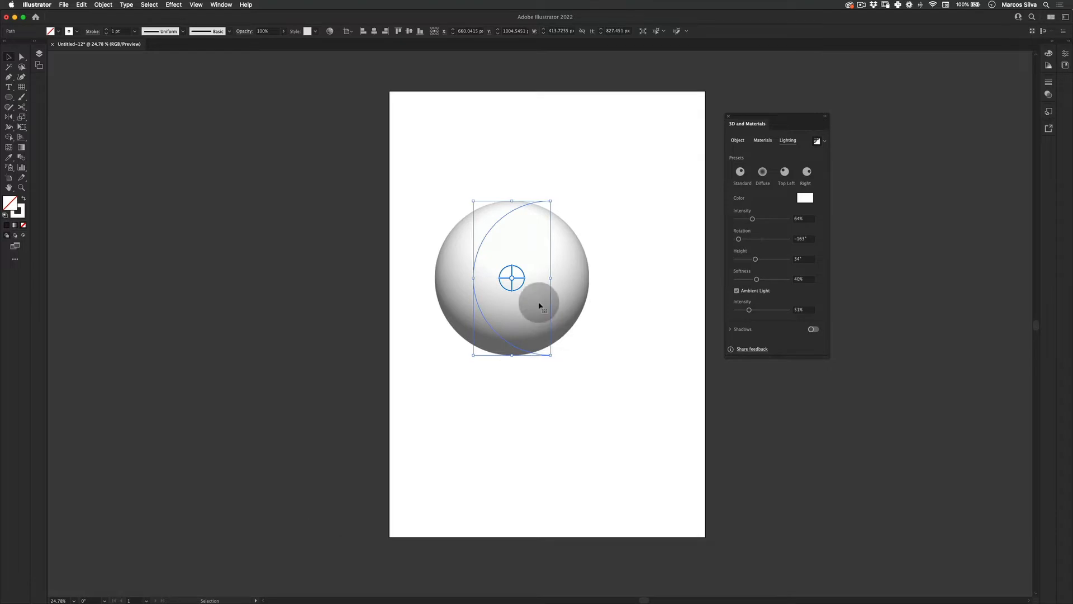
{"action": "left_click_drag", "start_coordinate": [540, 295], "coordinate": [652, 452]}
{"action": "left_click", "coordinate": [525, 491]}
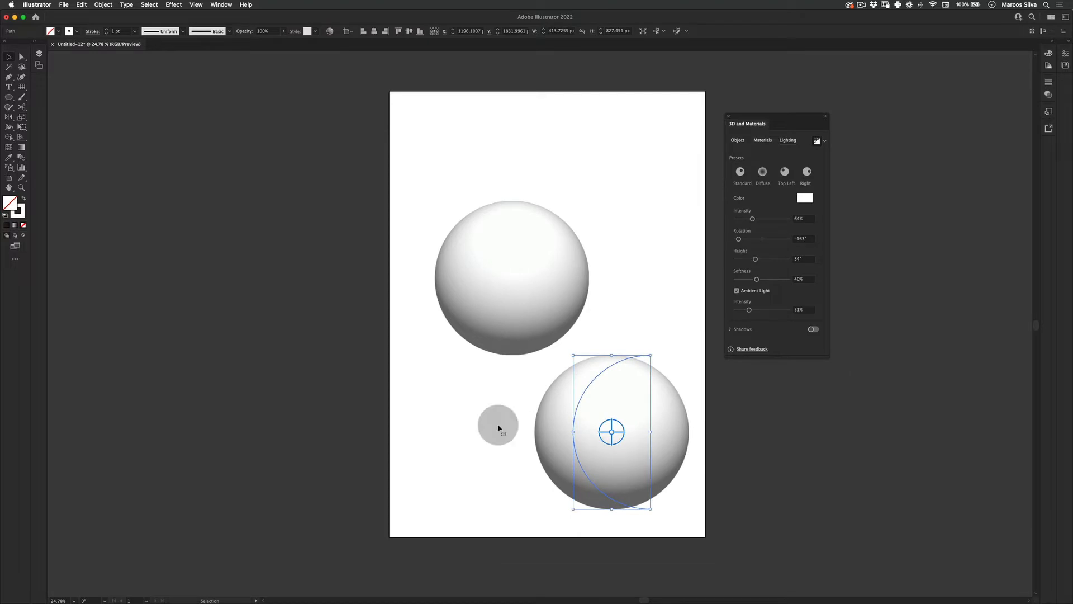
Change the duplicate sphere's stroke colour to dark grey #191919.
{"action": "double_click", "coordinate": [23, 218]}
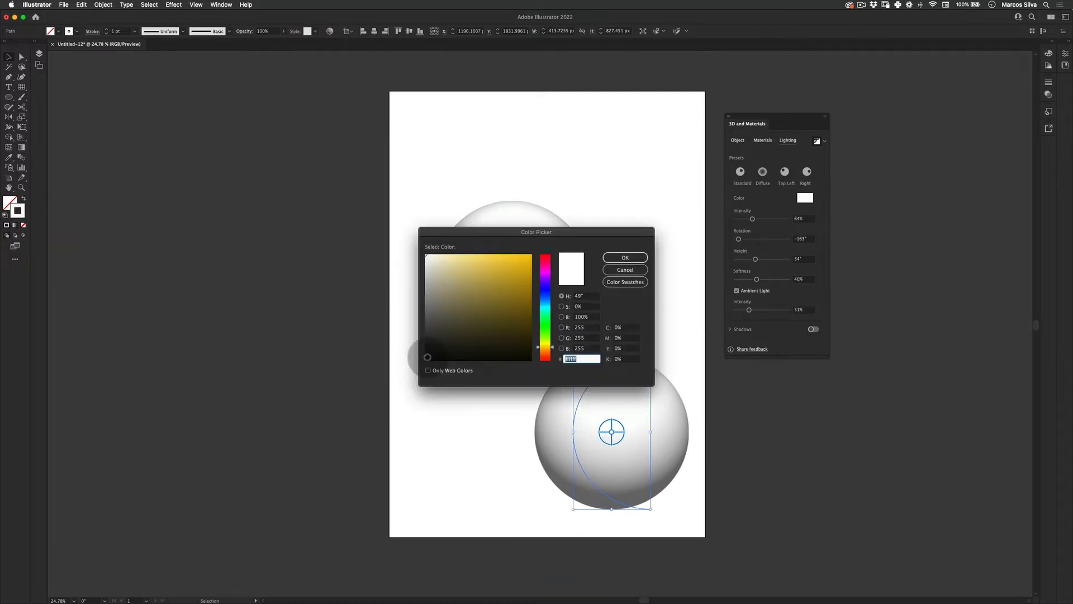
{"action": "left_click", "coordinate": [426, 356]}
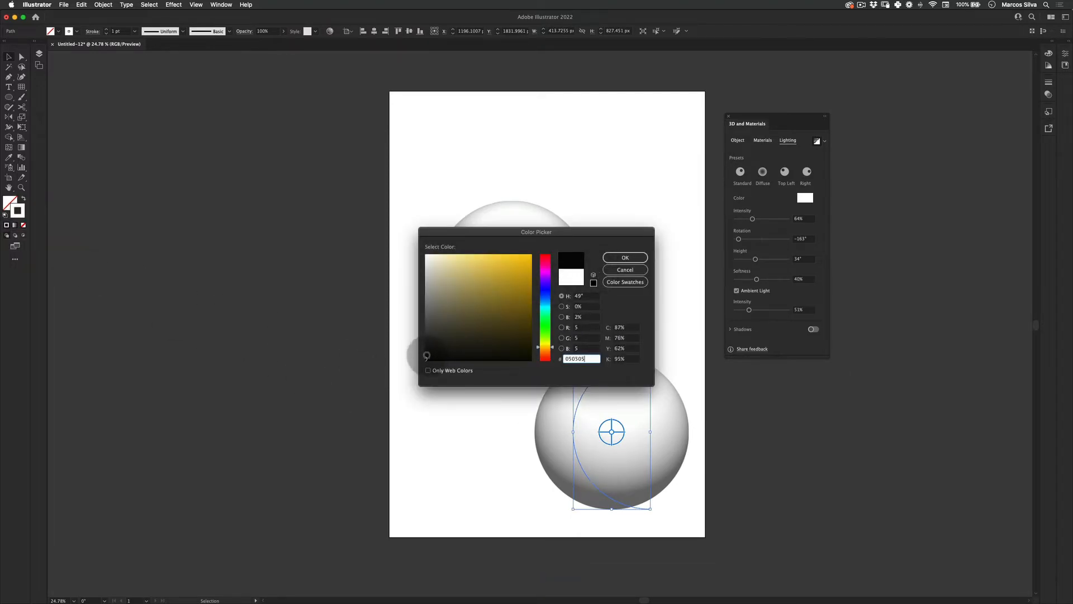
{"action": "left_click_drag", "start_coordinate": [427, 356], "coordinate": [421, 350]}
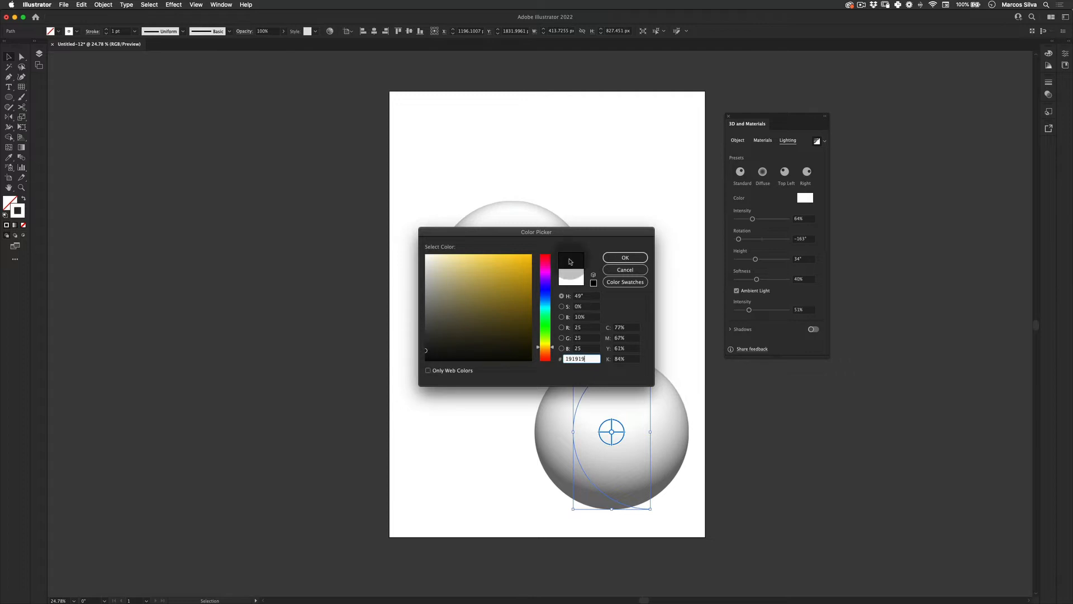
{"action": "left_click", "coordinate": [632, 258]}
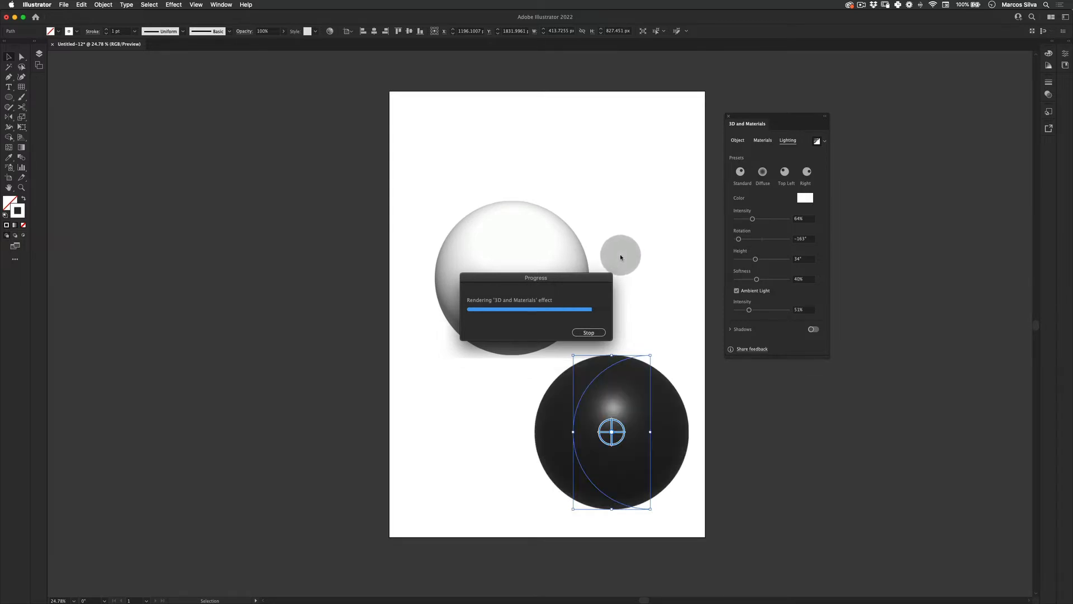
{"action": "key", "text": "v"}
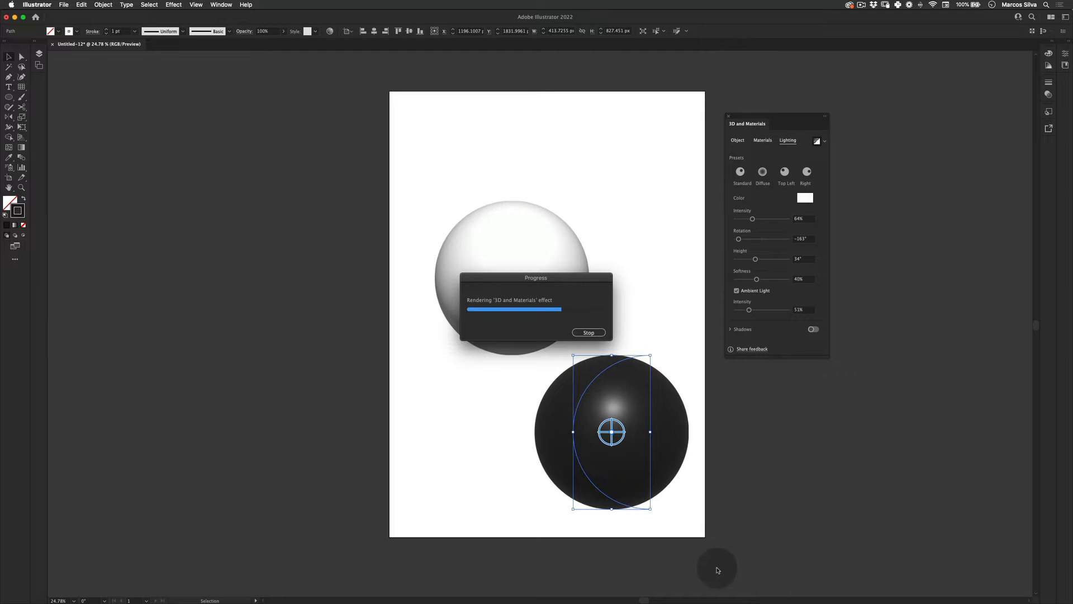
Deselect the dark sphere, switch to Photoshop and create a new 1700 × 2400 pixel RGB document with a white background.
{"action": "key", "text": "v"}
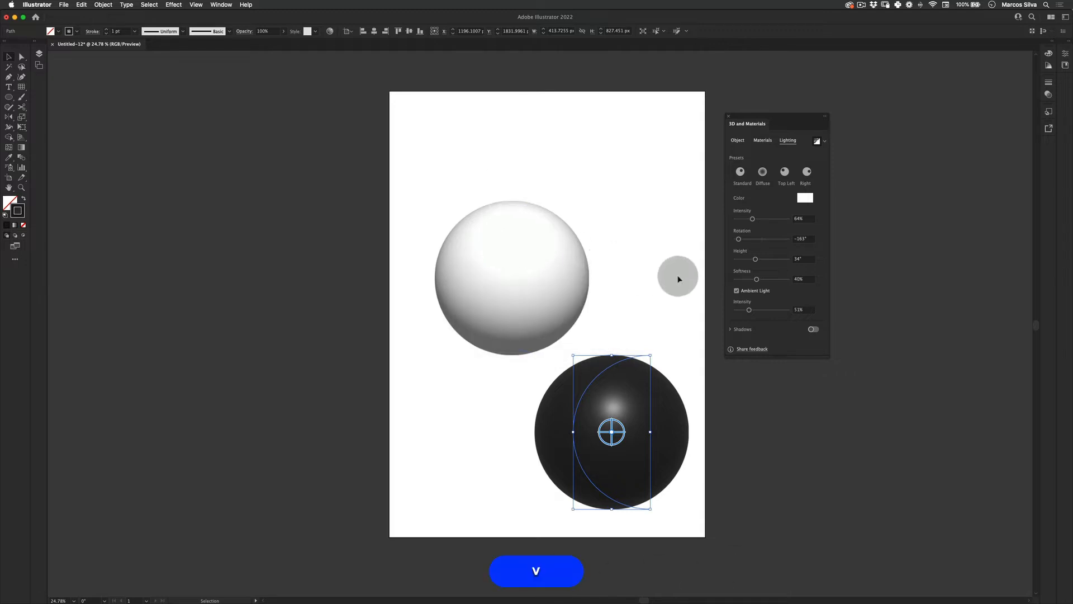
{"action": "left_click", "coordinate": [678, 277]}
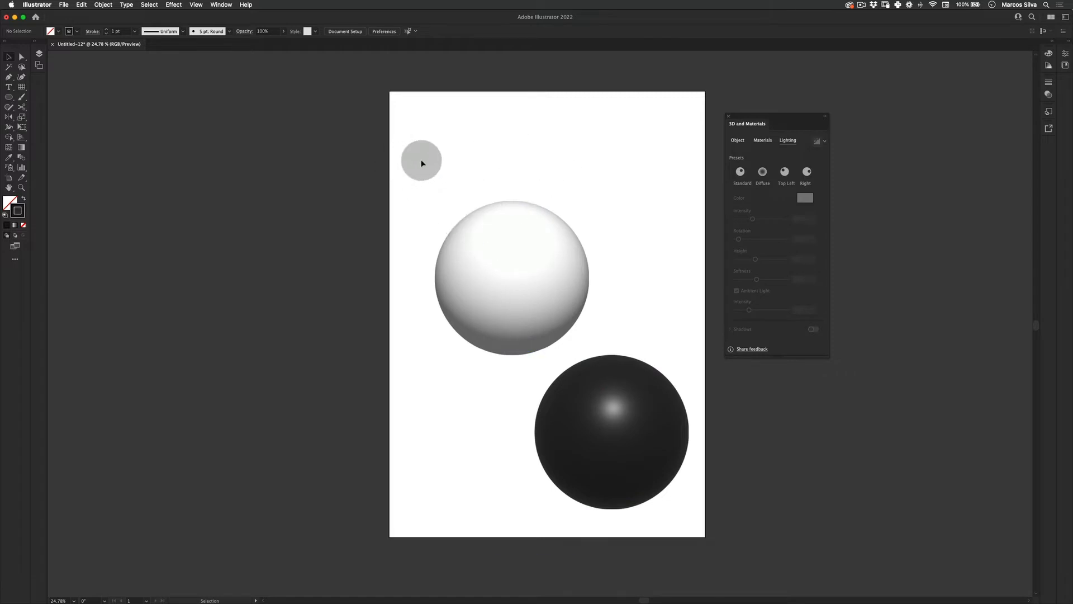
{"action": "key", "text": "super+Tab"}
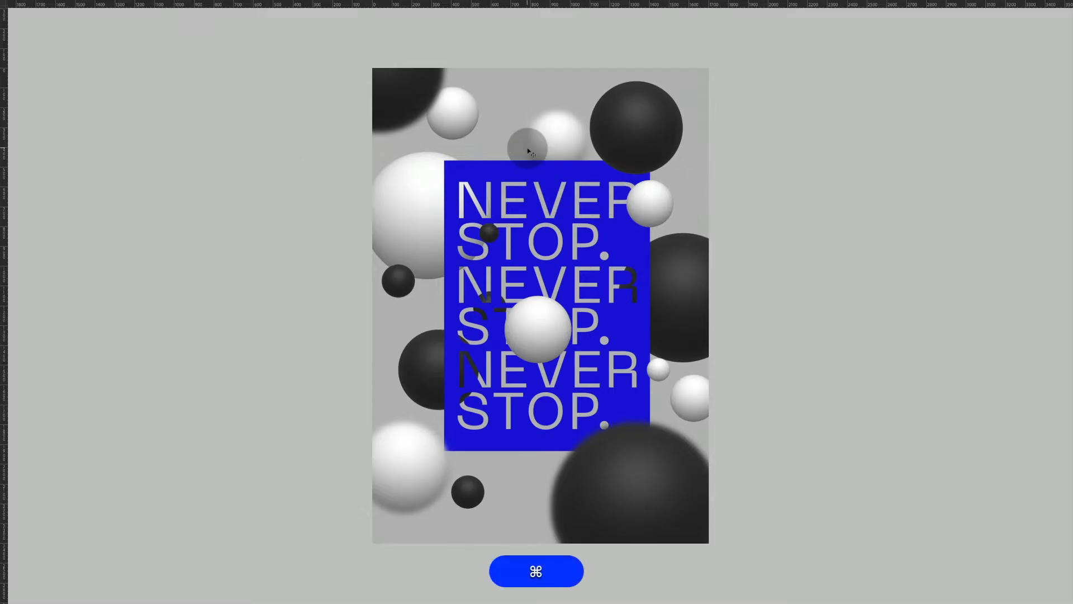
{"action": "key", "text": "super+n"}
{"action": "left_click_drag", "start_coordinate": [725, 152], "coordinate": [664, 145]}
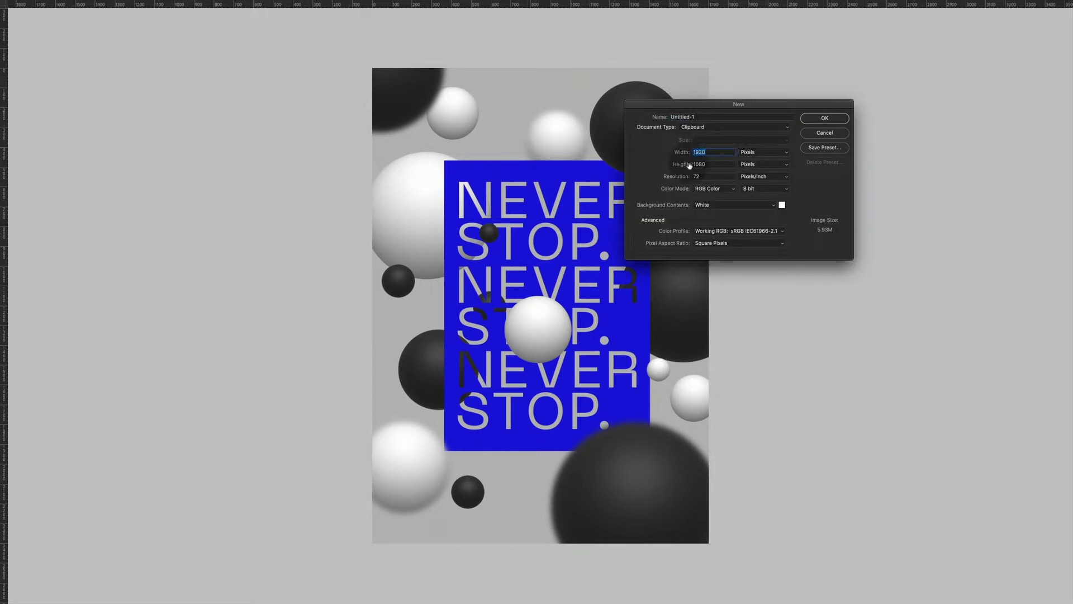
{"action": "type", "text": "1700"}
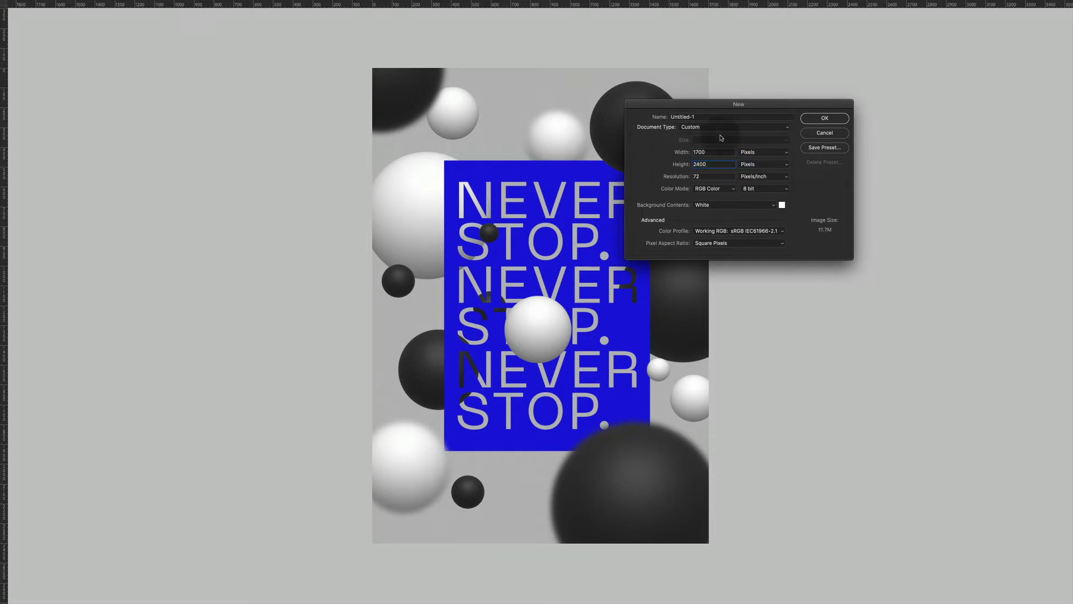
{"action": "left_click", "coordinate": [824, 119]}
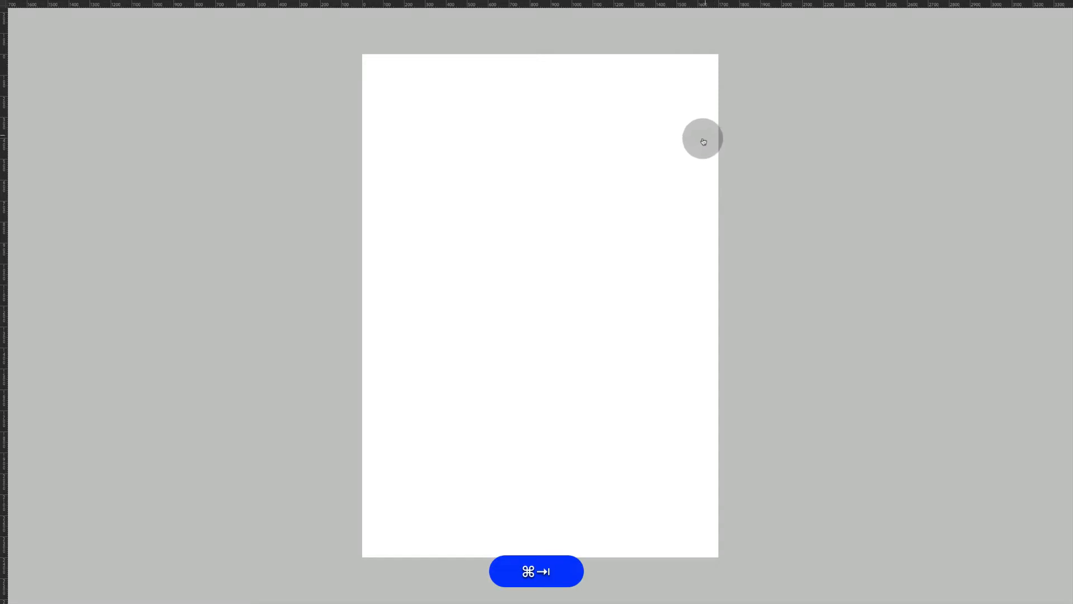
Return to the standard screen mode and set the area around the canvas to black.
{"action": "key", "text": "super+f"}
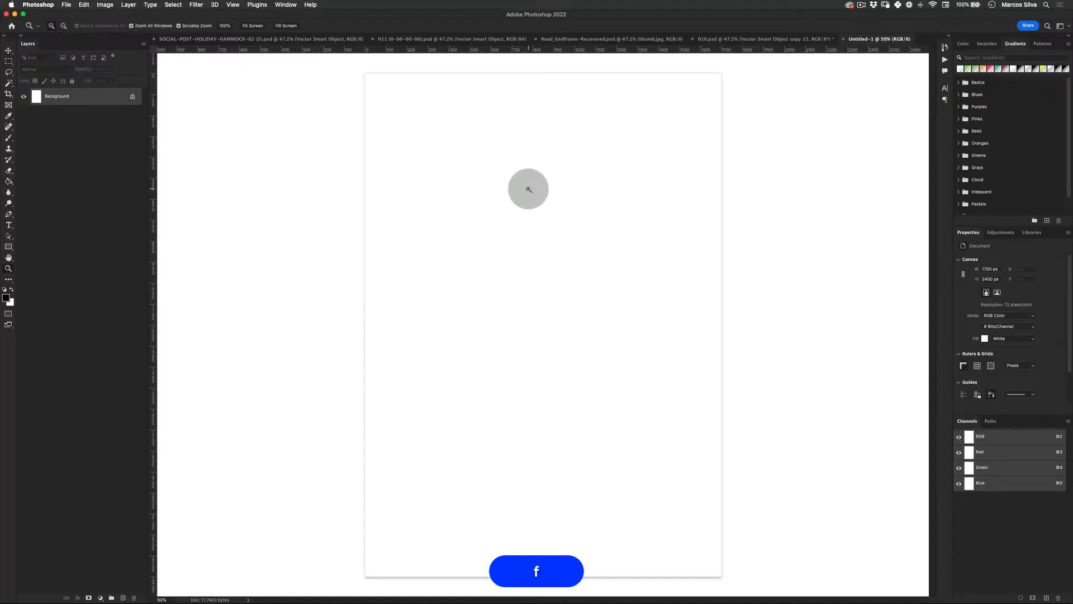
{"action": "right_click", "coordinate": [266, 102]}
{"action": "left_click", "coordinate": [296, 114]}
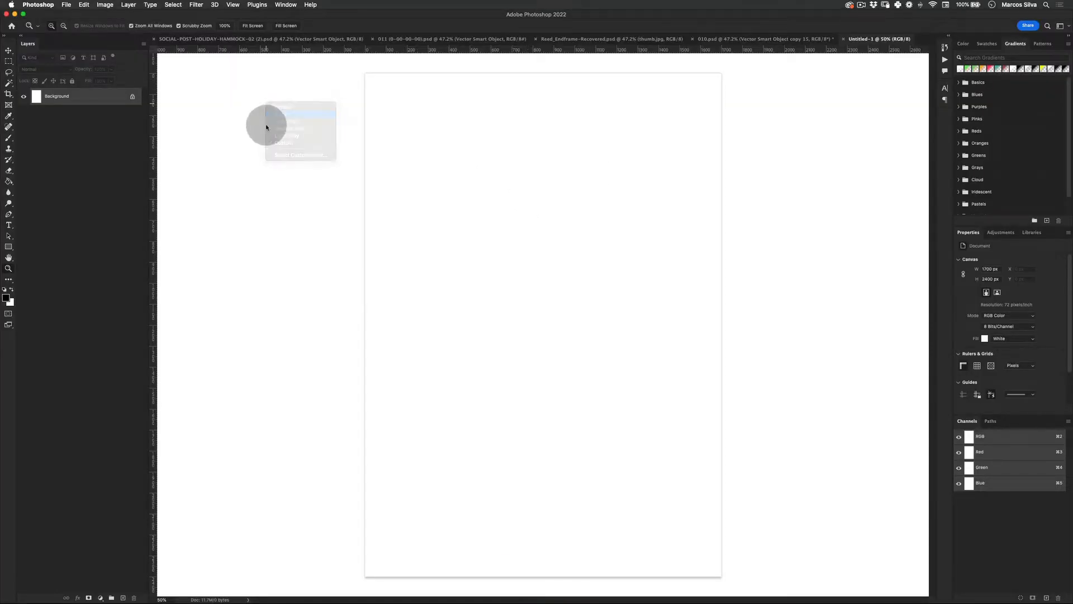
Copy the white sphere from Illustrator, paste it into the new Photoshop document as a smart object and move it to the canvas's upper left.
{"action": "key", "text": "super+Tab"}
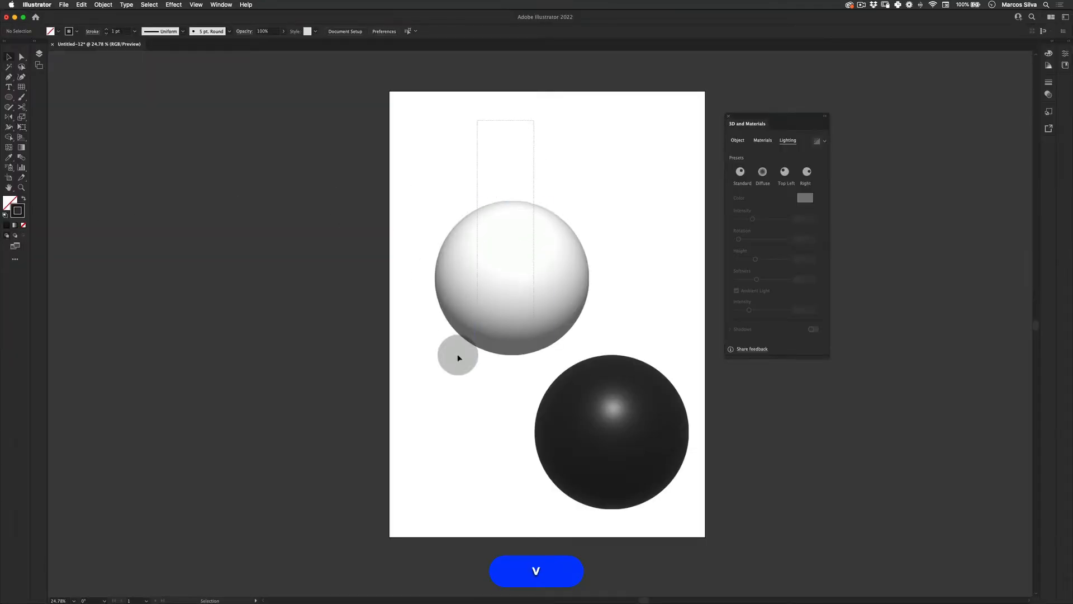
{"action": "left_click", "coordinate": [458, 322]}
{"action": "key", "text": "super+c"}
{"action": "key", "text": "super+Tab"}
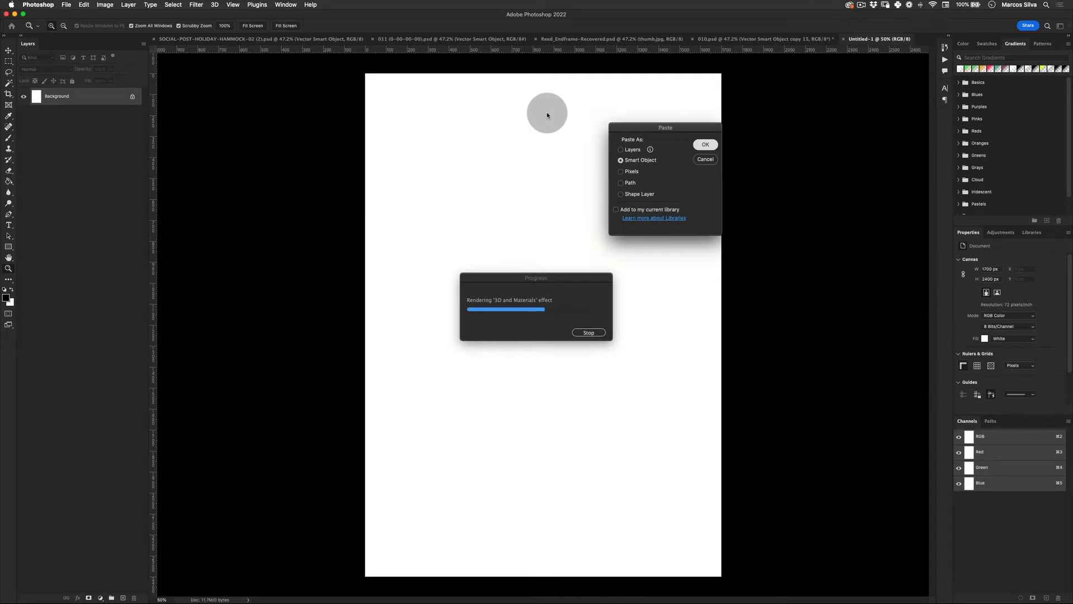
{"action": "key", "text": "super+Tab"}
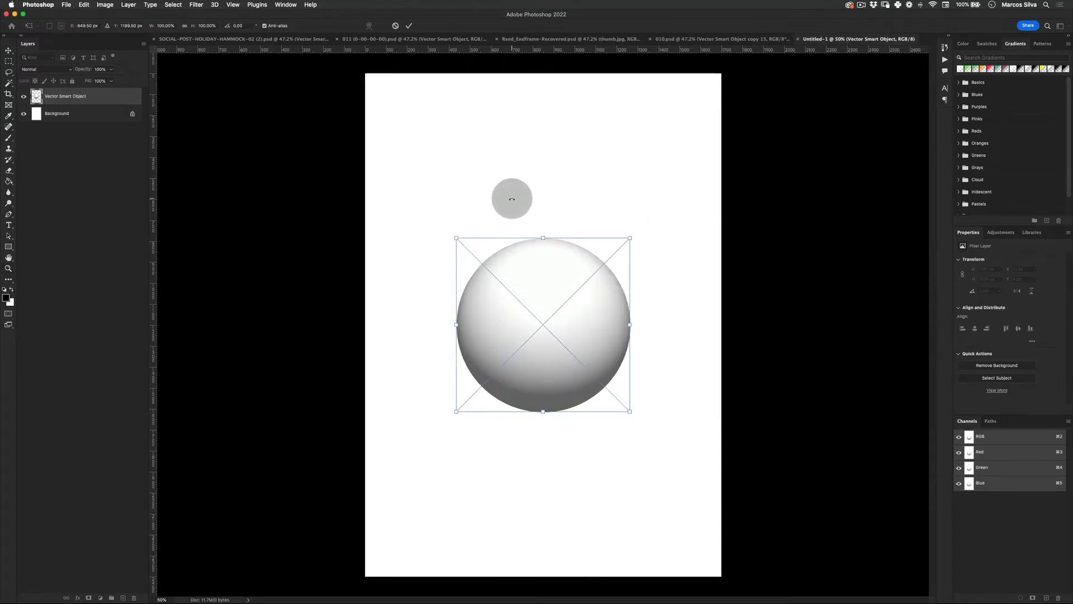
{"action": "key", "text": "Return"}
{"action": "key", "text": "v"}
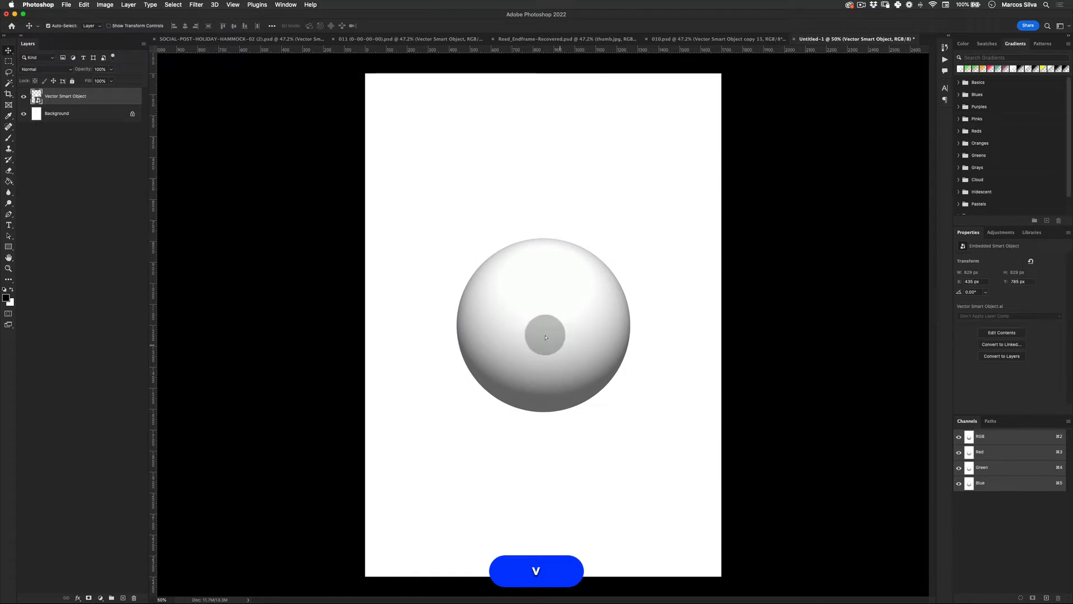
{"action": "left_click_drag", "start_coordinate": [556, 346], "coordinate": [496, 222]}
Copy the dark sphere from Illustrator and paste it into the Photoshop document as a smart object in the canvas's lower right.
{"action": "key", "text": "super+Tab"}
{"action": "key", "text": "v"}
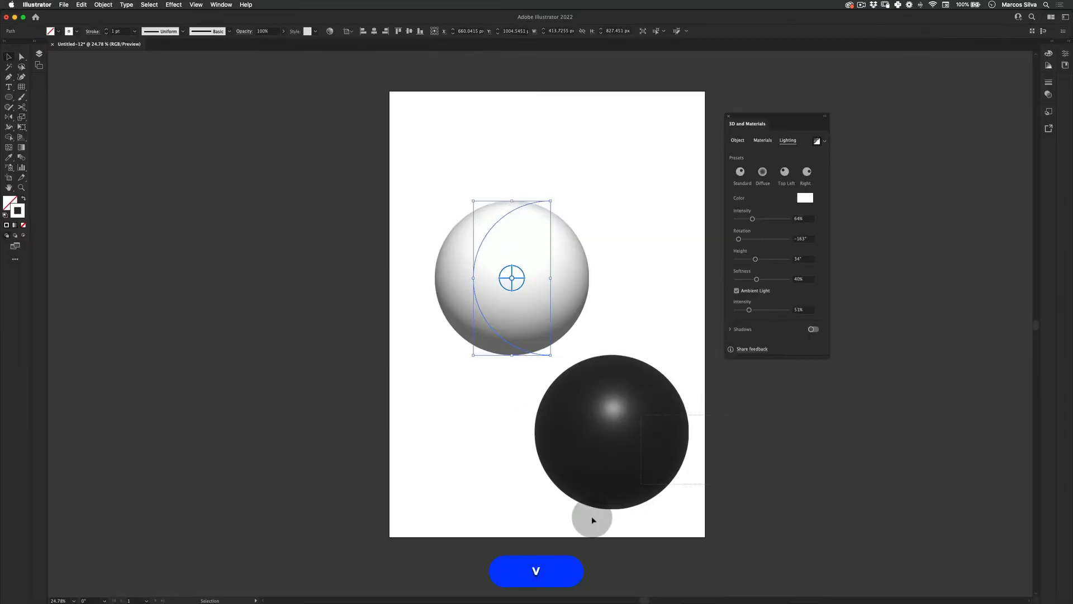
{"action": "left_click", "coordinate": [568, 507]}
{"action": "key", "text": "super+c"}
{"action": "key", "text": "super+Tab"}
{"action": "key", "text": "super+v"}
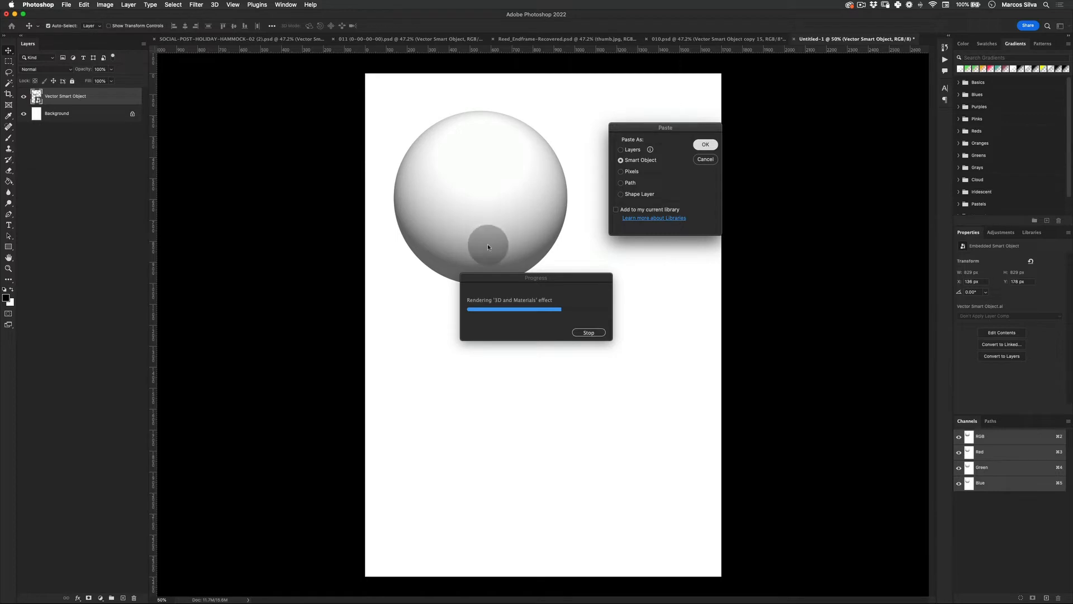
{"action": "key", "text": "Return"}
{"action": "left_click_drag", "start_coordinate": [621, 355], "coordinate": [665, 442]}
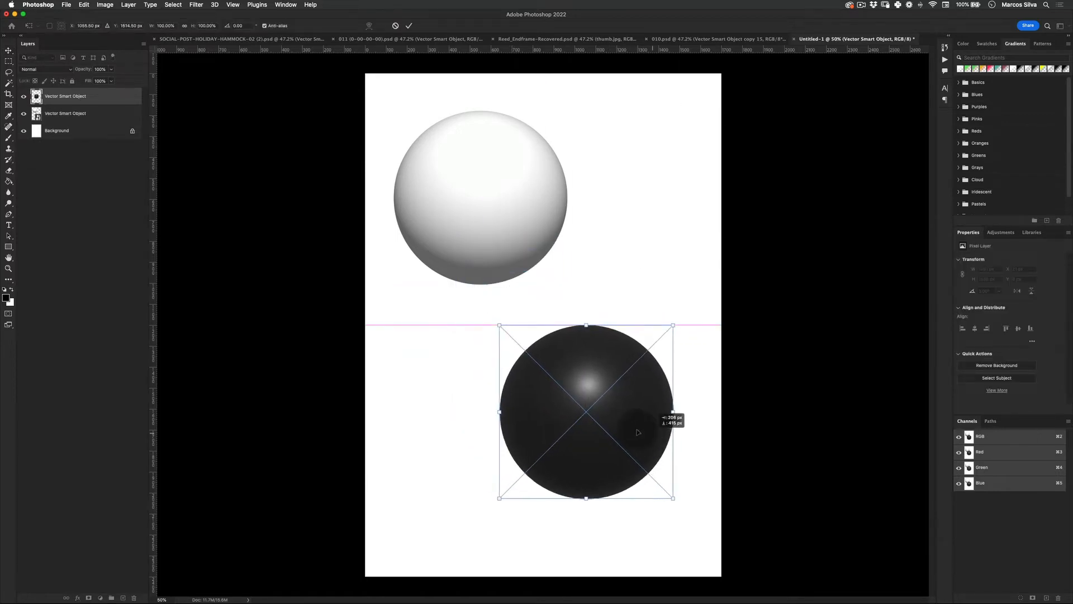
{"action": "key", "text": "Return"}
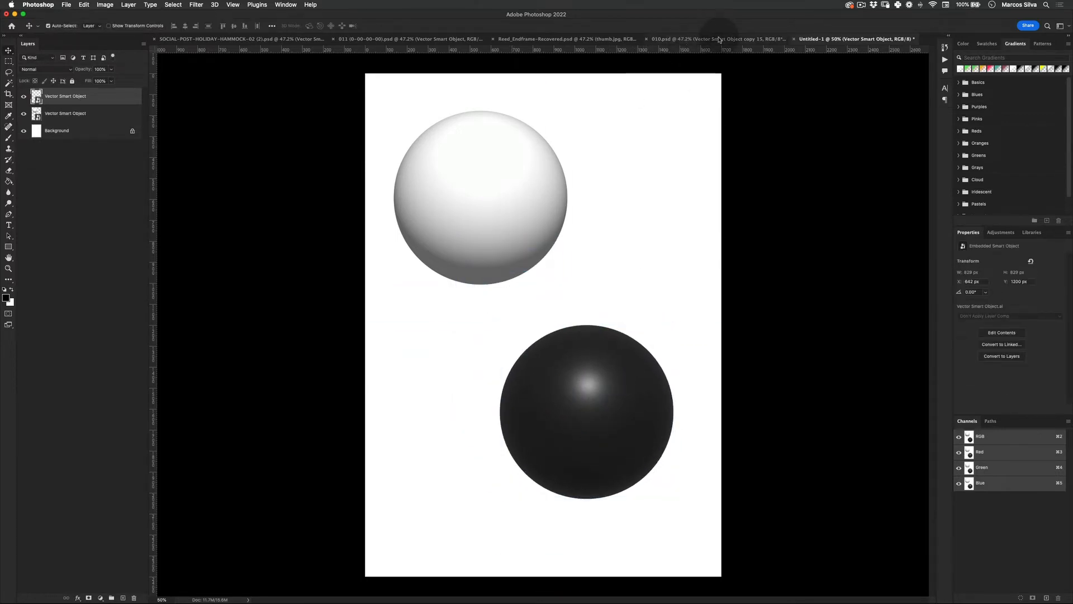
Detach the 010.psd document from the tabbed documents and return to the new document with the two spheres.
{"action": "left_click", "coordinate": [741, 40]}
{"action": "left_click", "coordinate": [648, 39]}
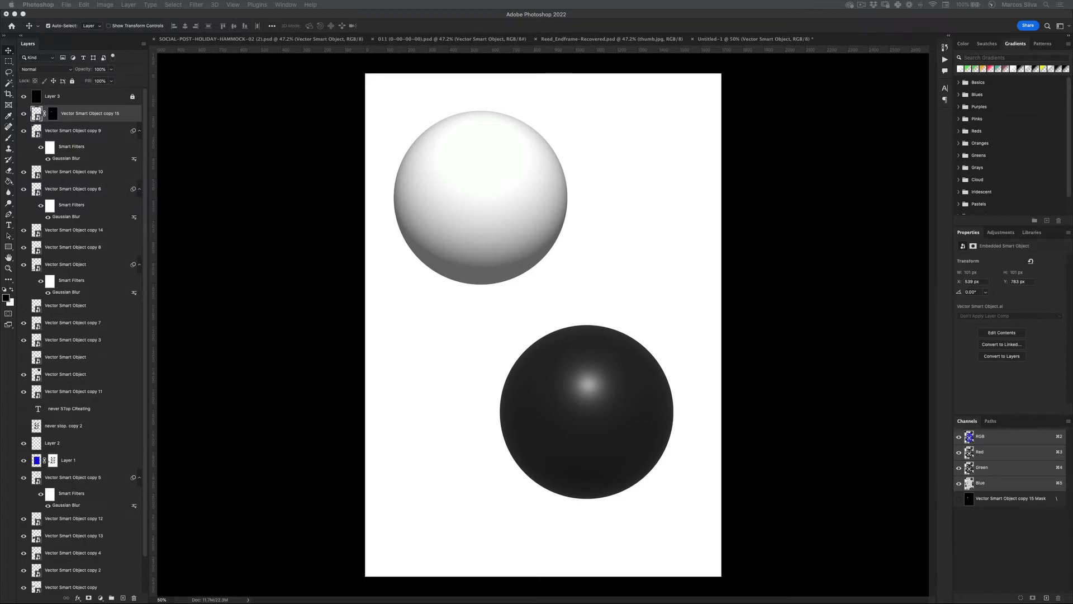
{"action": "key", "text": "z"}
{"action": "left_click_drag", "start_coordinate": [543, 325], "coordinate": [536, 325]}
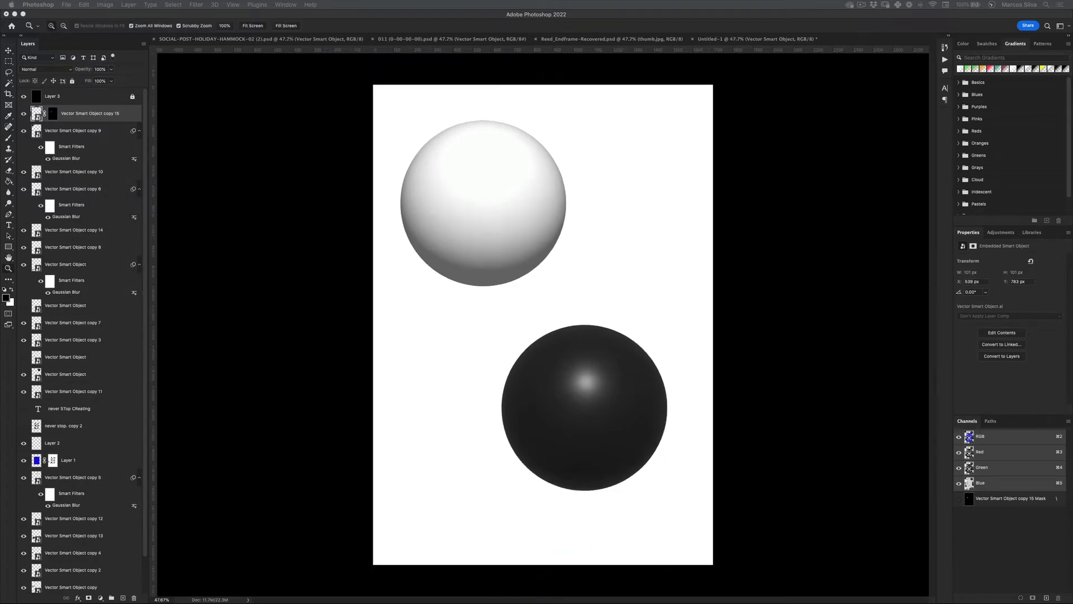
{"action": "key", "text": "v"}
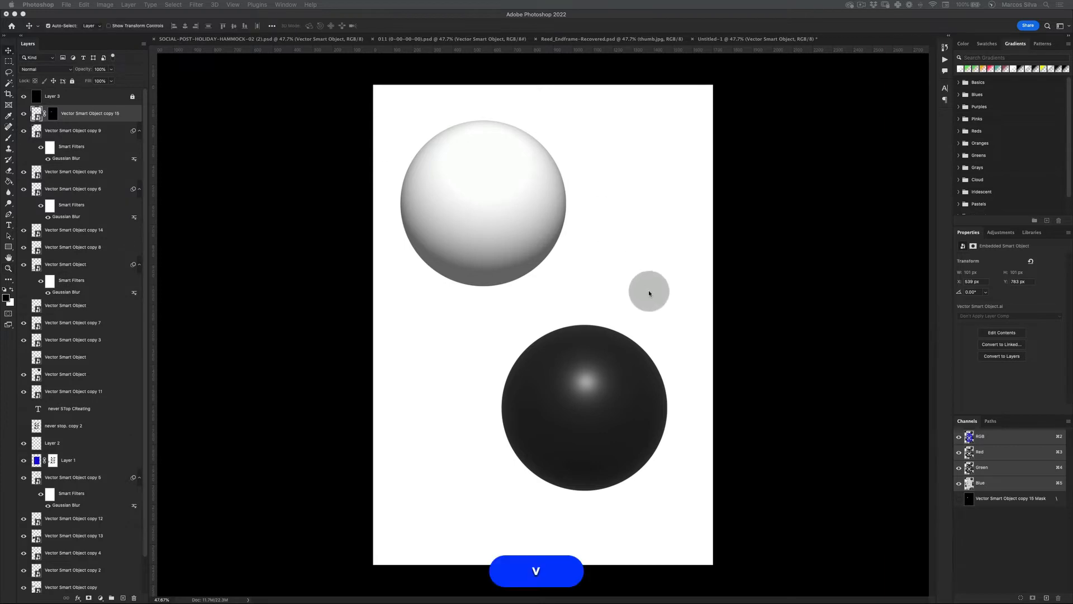
{"action": "left_click", "coordinate": [647, 291]}
{"action": "key", "text": "z"}
{"action": "key", "text": "v"}
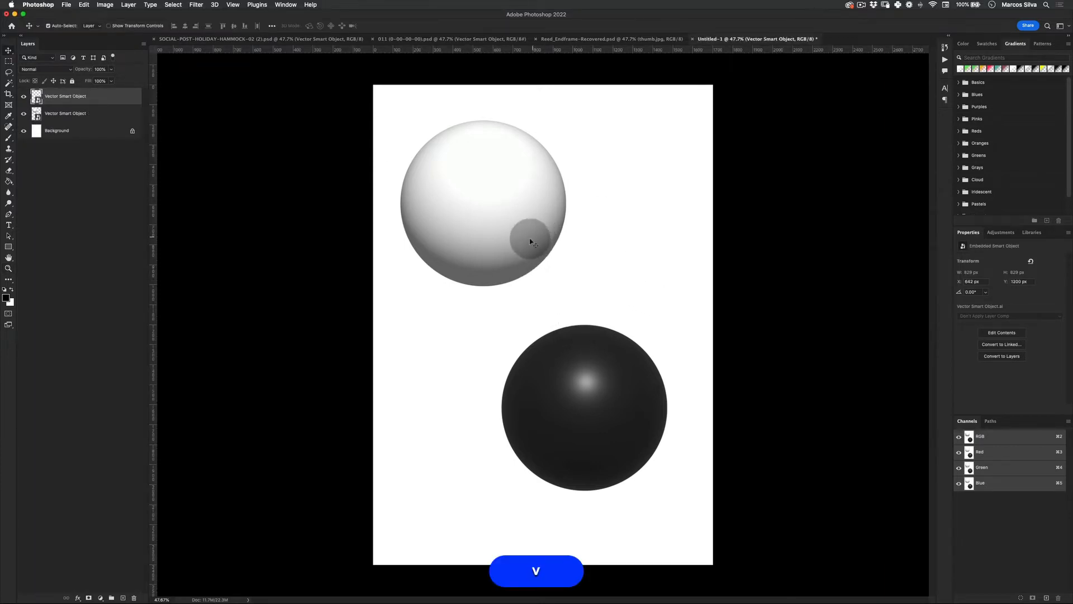
Scale the white sphere to about 89% near the canvas's upper-left corner and move the dark sphere against the lower-right edge.
{"action": "key", "text": "z"}
{"action": "mouse_move", "coordinate": [526, 253]}
{"action": "left_mouse_down"}
{"action": "mouse_move", "coordinate": [550, 251]}
{"action": "mouse_move", "coordinate": [542, 254]}
{"action": "left_mouse_up"}
{"action": "key", "text": "v"}
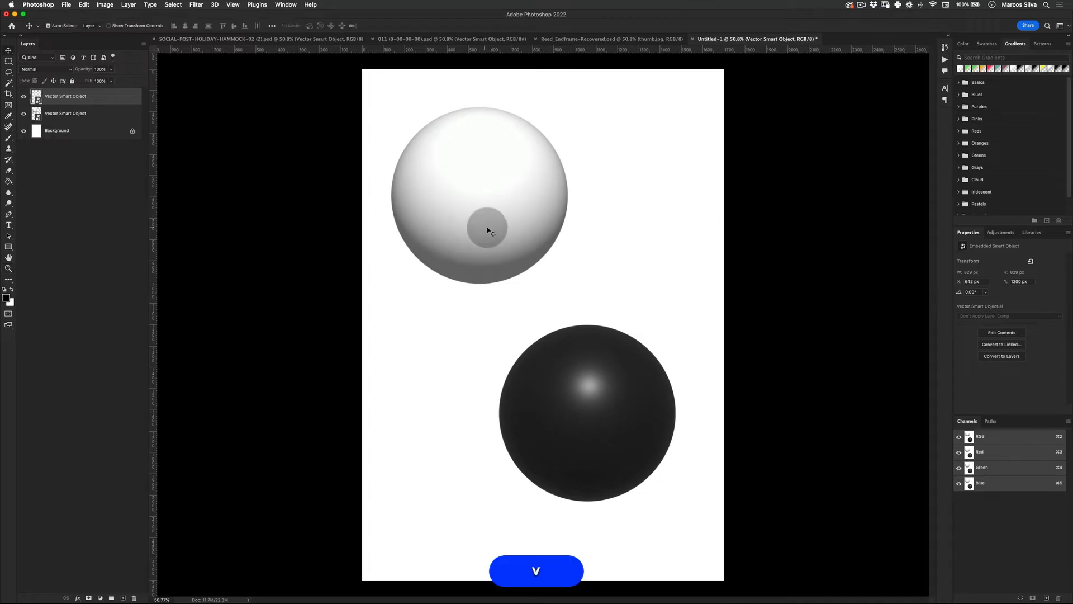
{"action": "left_click_drag", "start_coordinate": [484, 224], "coordinate": [457, 222]}
{"action": "key", "text": "alt+shift+e"}
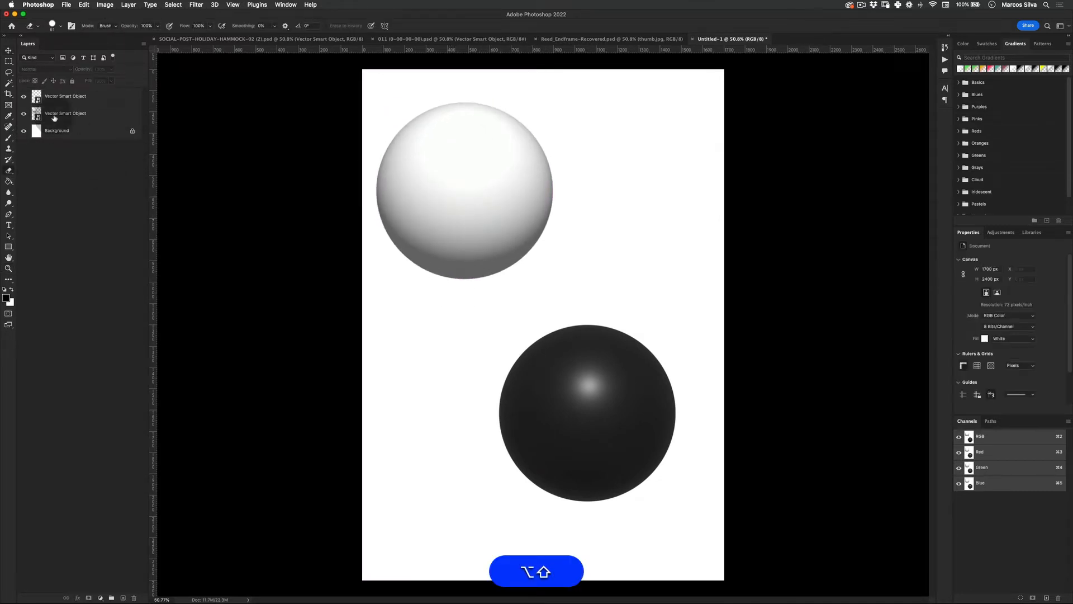
{"action": "key", "text": "super+y"}
{"action": "key", "text": "super+t"}
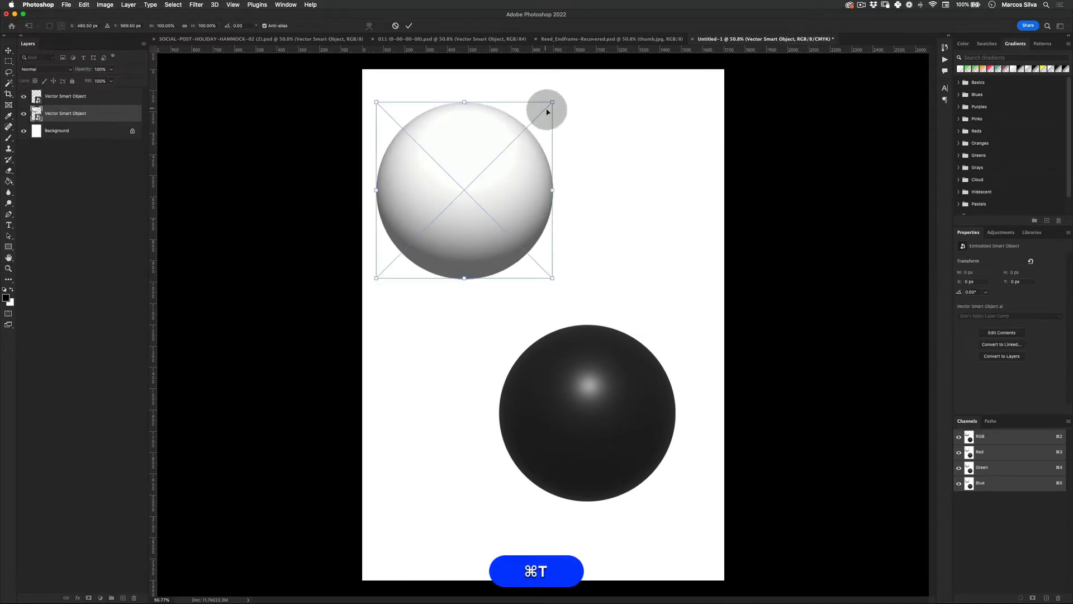
{"action": "left_click_drag", "start_coordinate": [554, 102], "coordinate": [498, 146]}
{"action": "key", "text": "Return"}
{"action": "key", "text": "v"}
{"action": "left_click_drag", "start_coordinate": [587, 385], "coordinate": [636, 451]}
Duplicate the white sphere, shrink the copy to about 223 px and place it near the canvas's bottom edge.
{"action": "left_click_drag", "start_coordinate": [456, 185], "coordinate": [513, 319]}
{"action": "key", "text": "alt+super+t"}
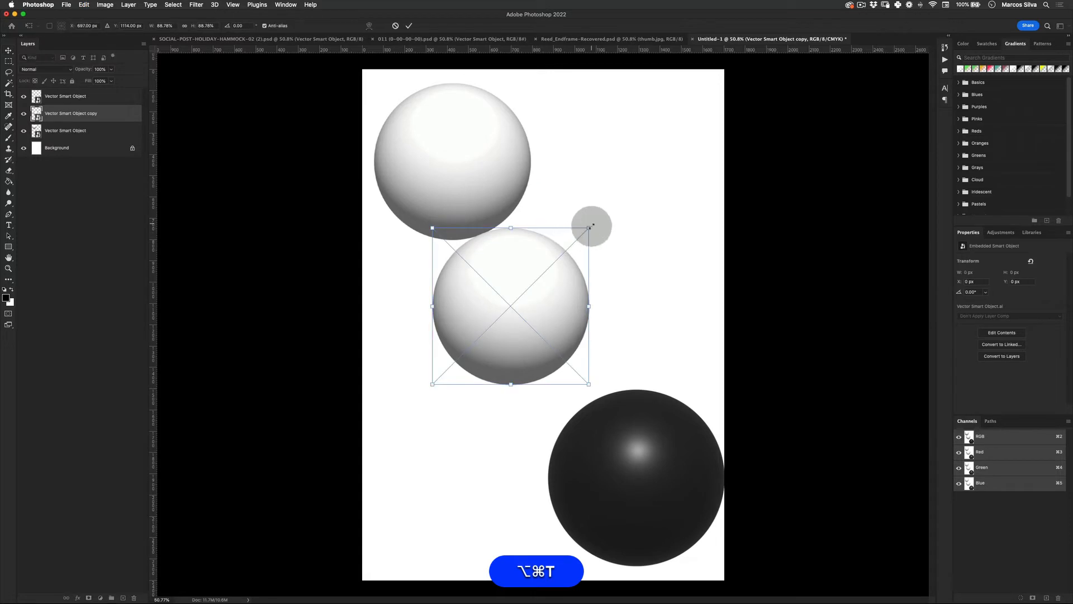
{"action": "left_click_drag", "start_coordinate": [586, 232], "coordinate": [522, 532]}
{"action": "key", "text": "Return"}
{"action": "key", "text": "v"}
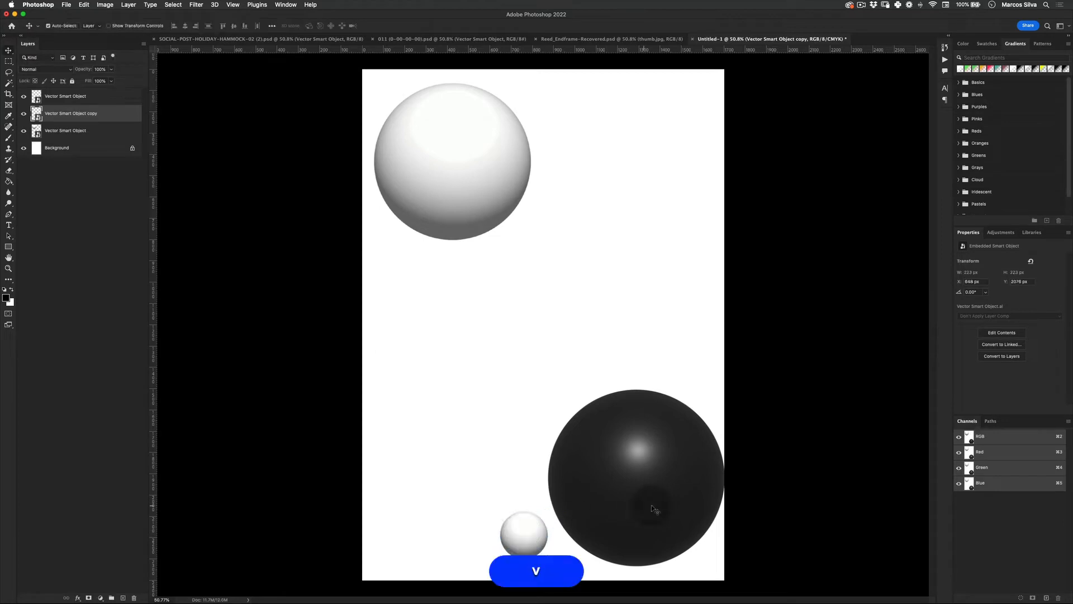
Scale the large dark sphere down to about 83% in the canvas's lower-right corner.
{"action": "key", "text": "super+v"}
{"action": "key", "text": "super+t"}
{"action": "left_click_drag", "start_coordinate": [732, 404], "coordinate": [716, 419]}
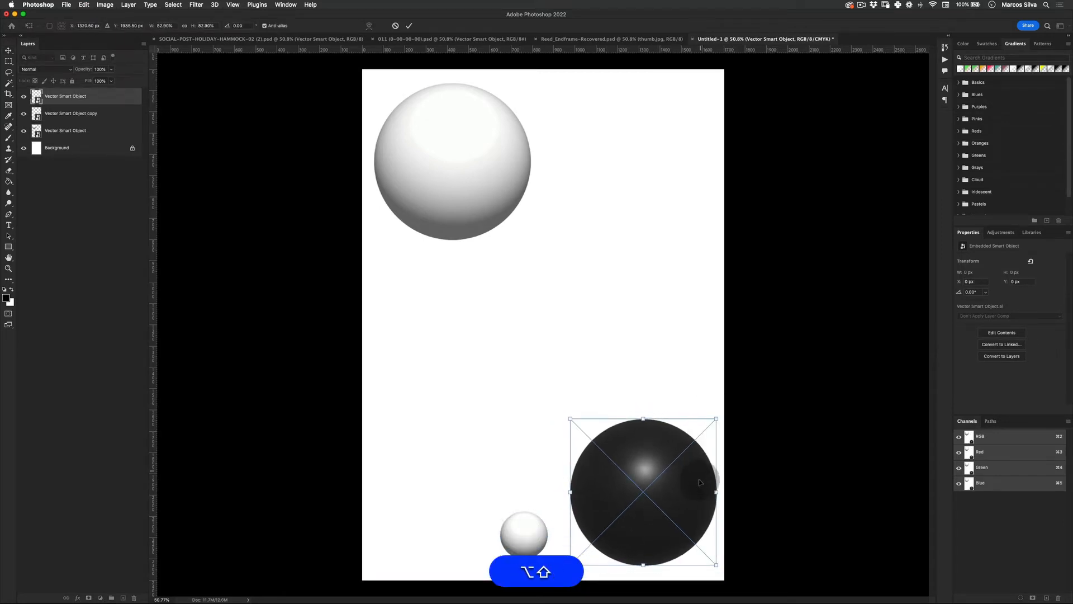
{"action": "key", "text": "Return"}
{"action": "key", "text": "v"}
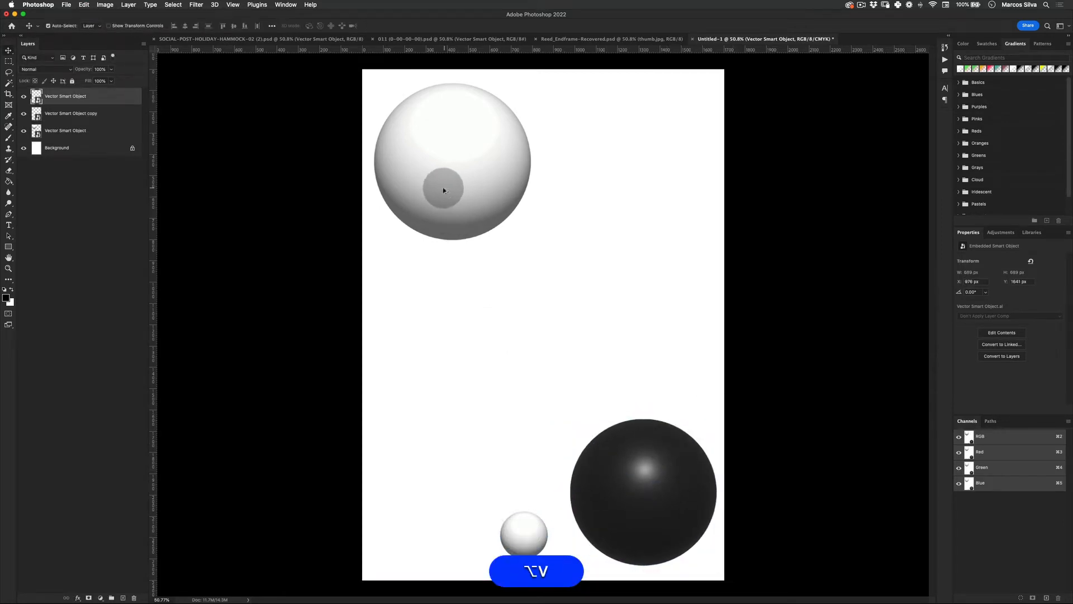
Duplicate the dark sphere, shrink the copy to about 184 px and place it near the canvas's top edge beside the large white sphere.
{"action": "left_click_drag", "start_coordinate": [443, 190], "coordinate": [381, 378]}
{"action": "key", "text": "alt+super+t"}
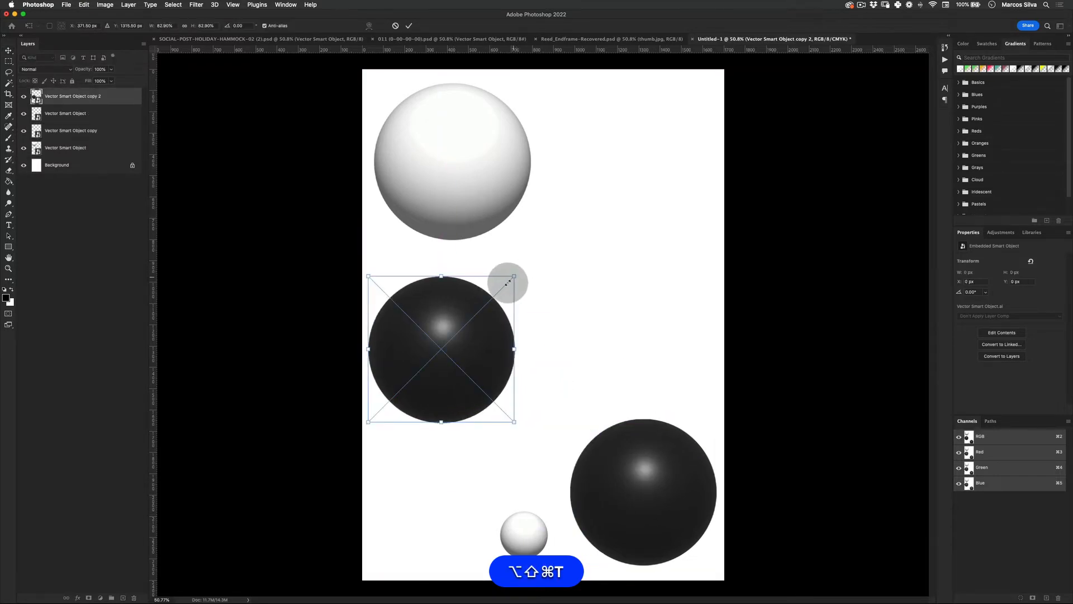
{"action": "left_click_drag", "start_coordinate": [505, 280], "coordinate": [556, 102]}
{"action": "key", "text": "v"}
{"action": "key", "text": "Return"}
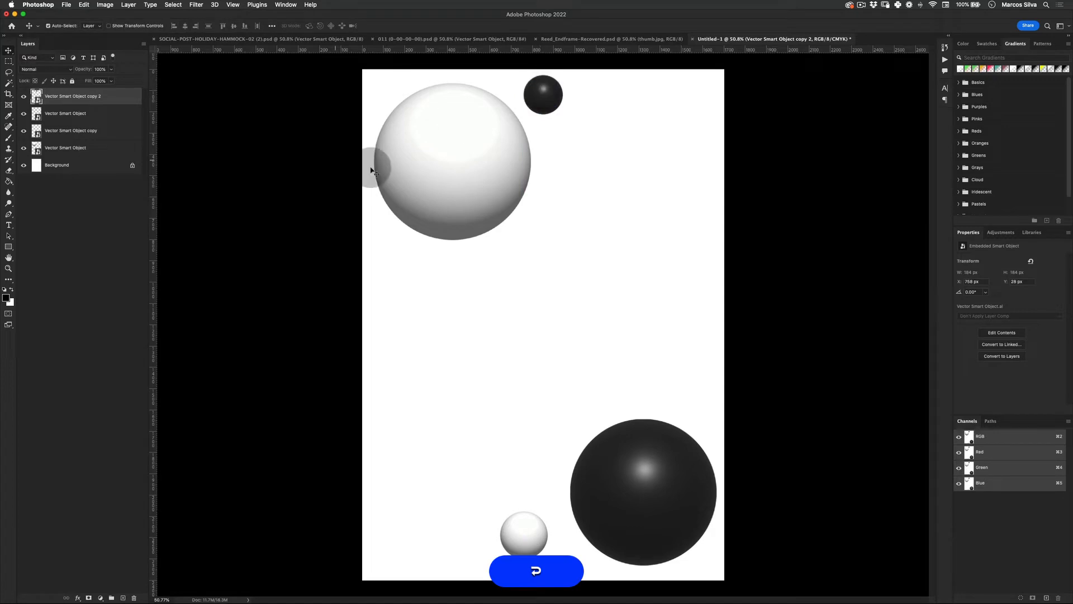
{"action": "key", "text": "v"}
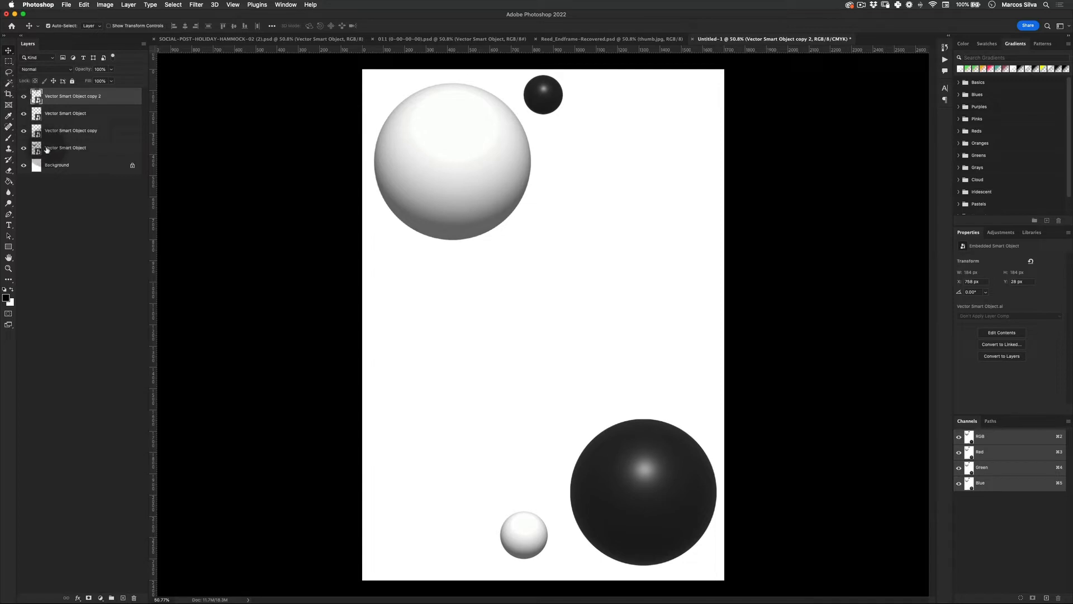
Add a new empty layer directly above the Background layer and try to load its pixels as a selection.
{"action": "left_click", "coordinate": [37, 165]}
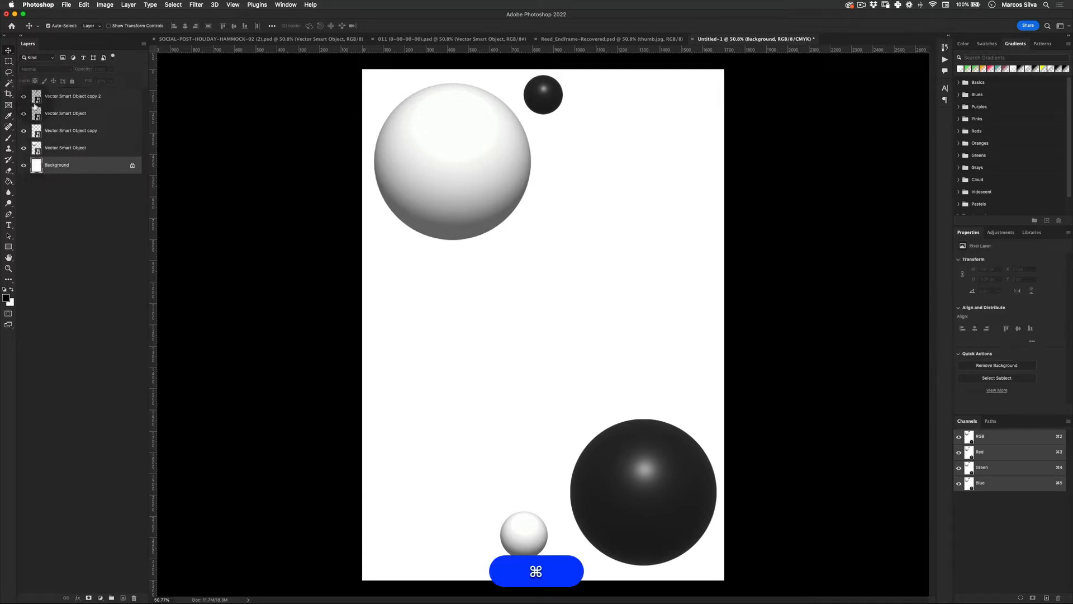
{"action": "key", "text": "super"}
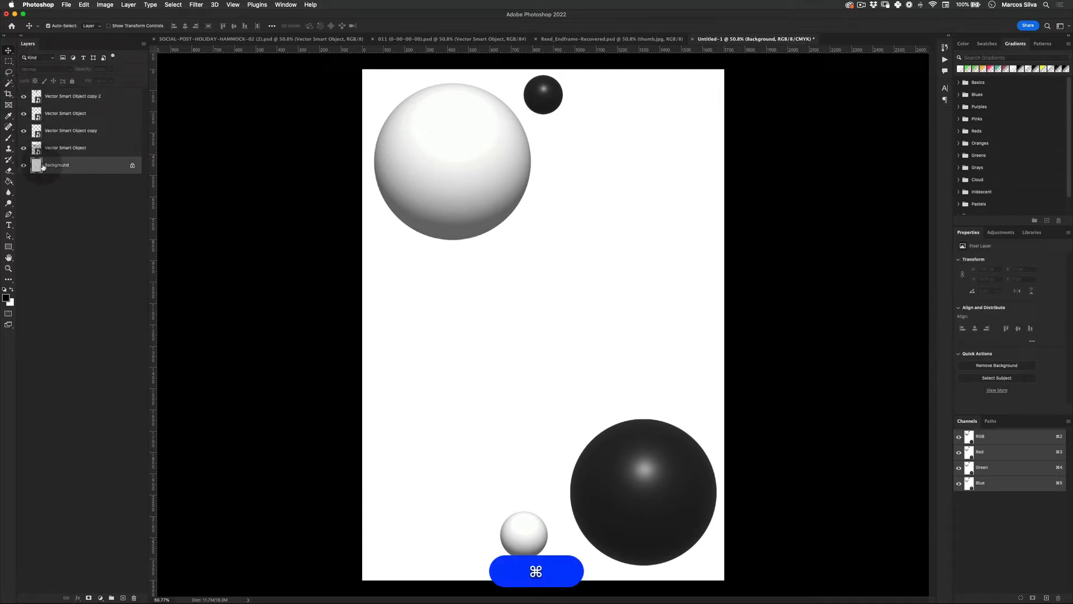
{"action": "left_click", "coordinate": [123, 598]}
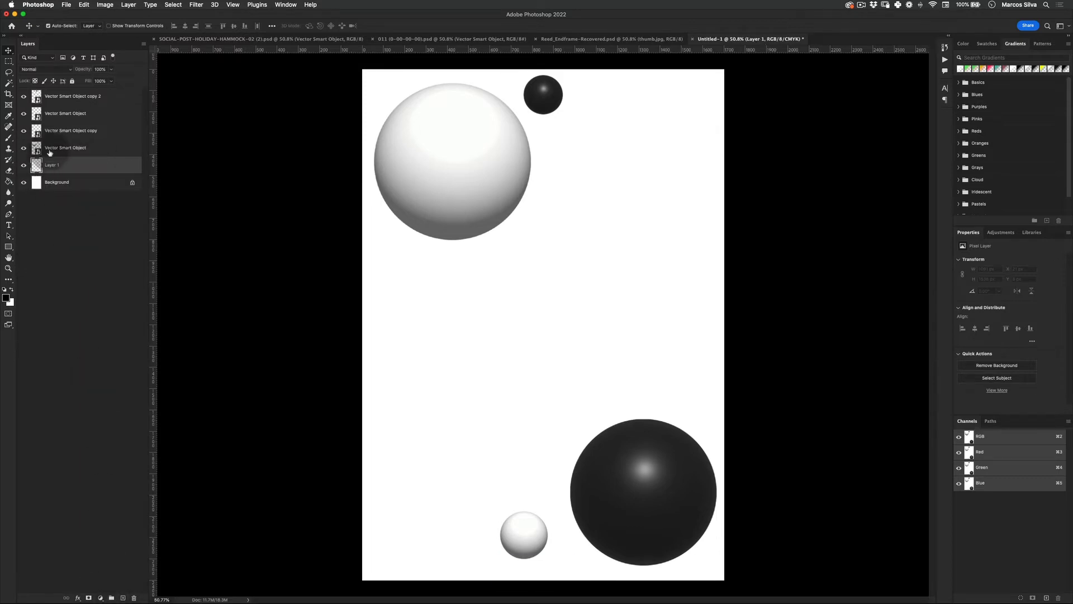
{"action": "left_click", "coordinate": [40, 169], "text": "super"}
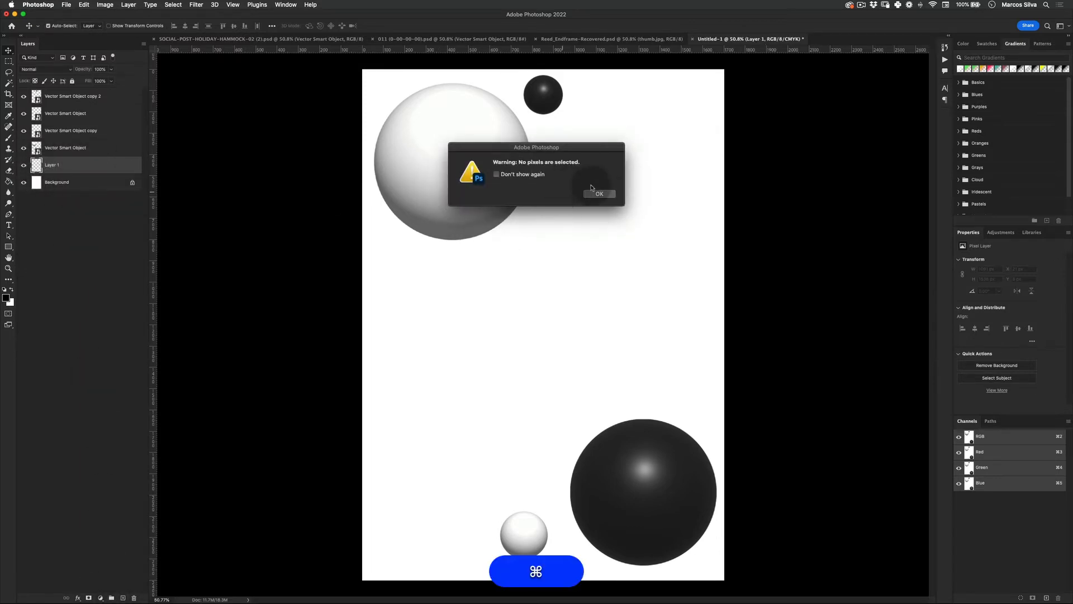
{"action": "left_click", "coordinate": [598, 194]}
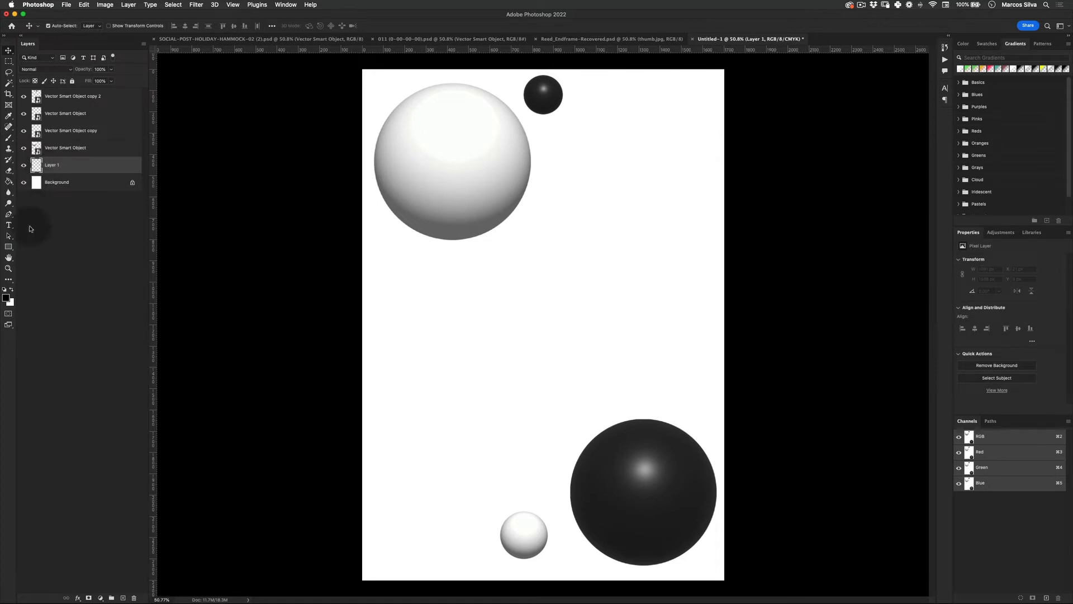
Fill the empty layer above the Background with blue #0018fa and turn off the CMYK proof preview.
{"action": "left_click", "coordinate": [6, 298]}
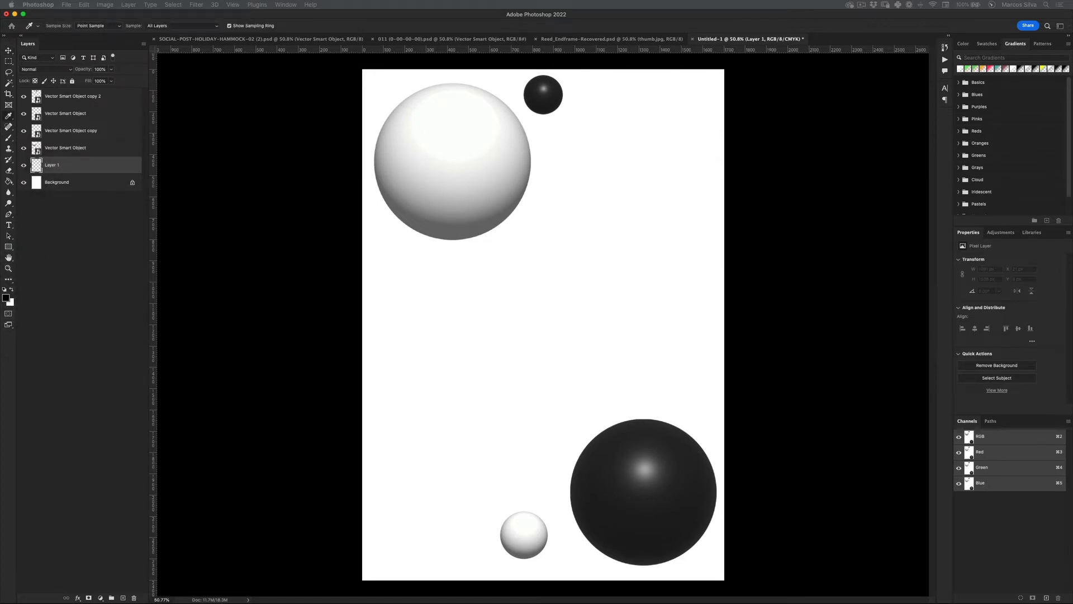
{"action": "left_click_drag", "start_coordinate": [312, 117], "coordinate": [686, 77]}
{"action": "left_click", "coordinate": [719, 132]}
{"action": "left_click", "coordinate": [707, 96]}
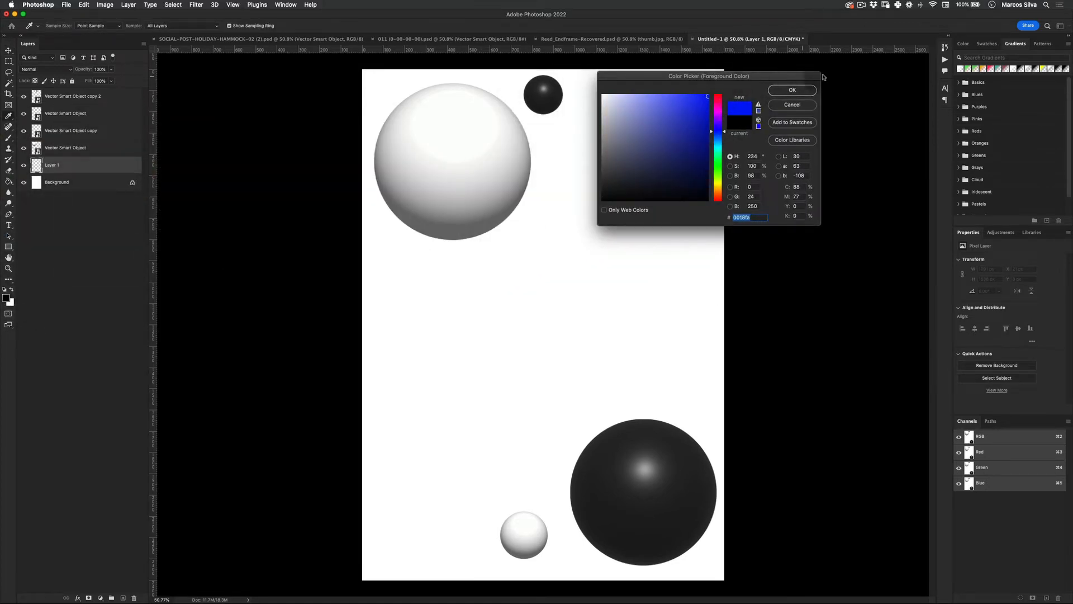
{"action": "left_click", "coordinate": [792, 91]}
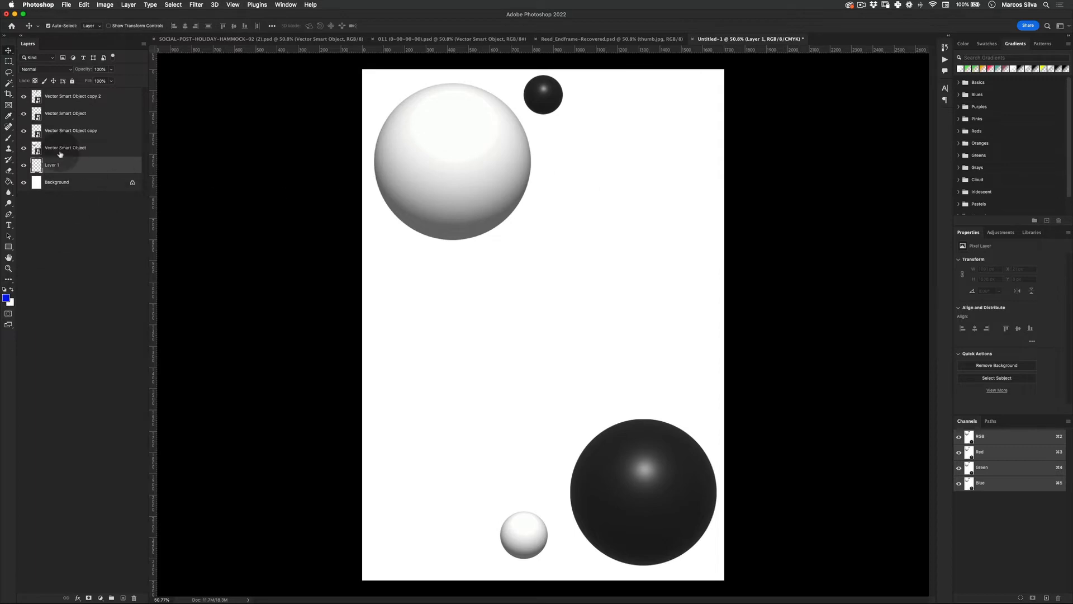
{"action": "key", "text": "alt"}
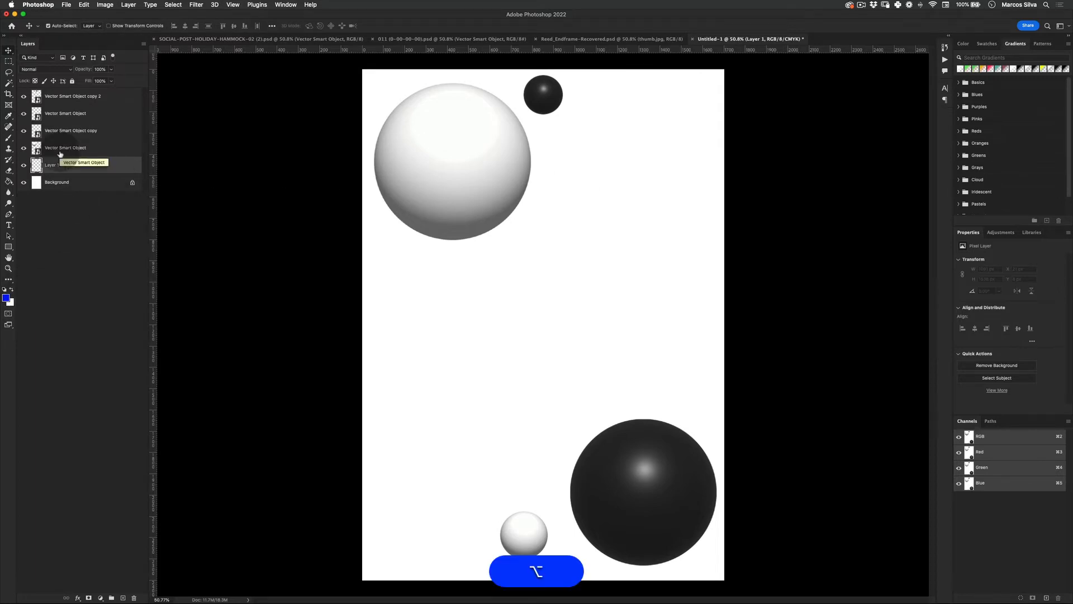
{"action": "key", "text": "alt+BackSpace"}
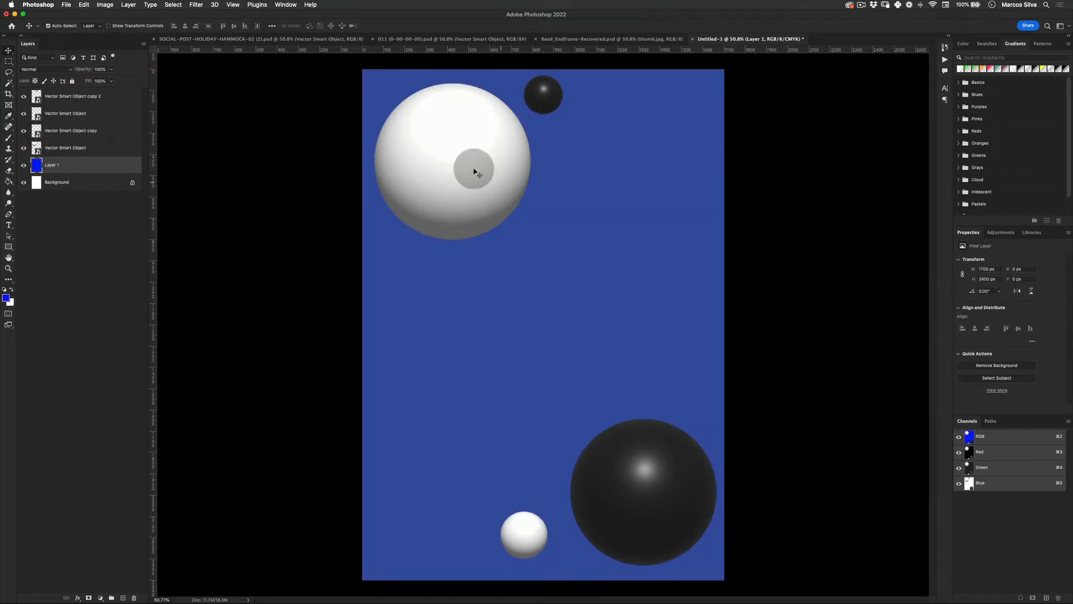
{"action": "key", "text": "super"}
{"action": "key", "text": "super+y"}
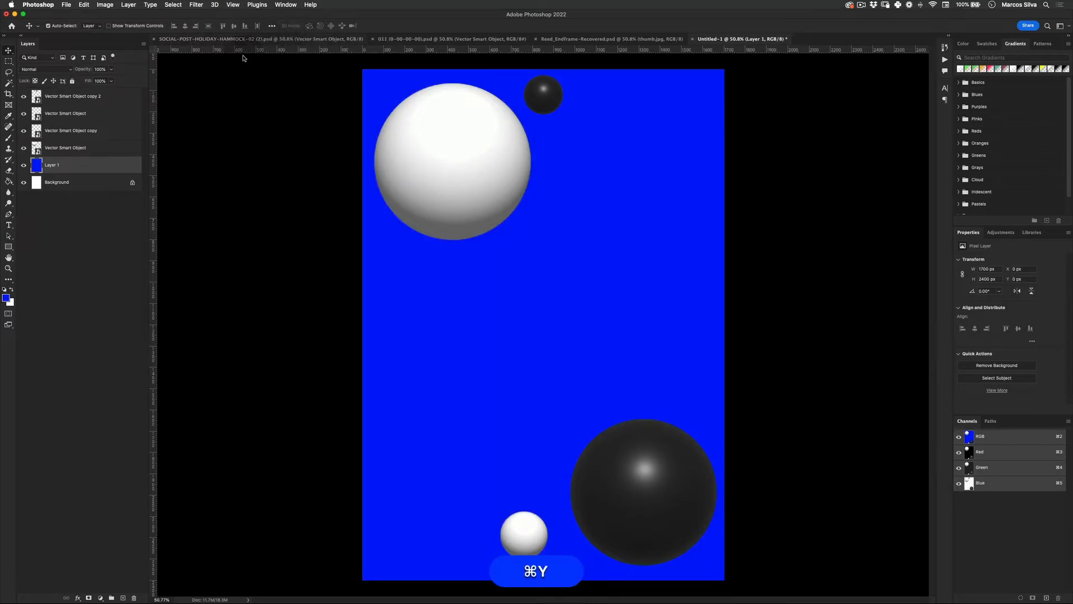
Scale the blue fill down around its centre to a rectangle of about 1050 × 1482 px.
{"action": "key", "text": "super+t"}
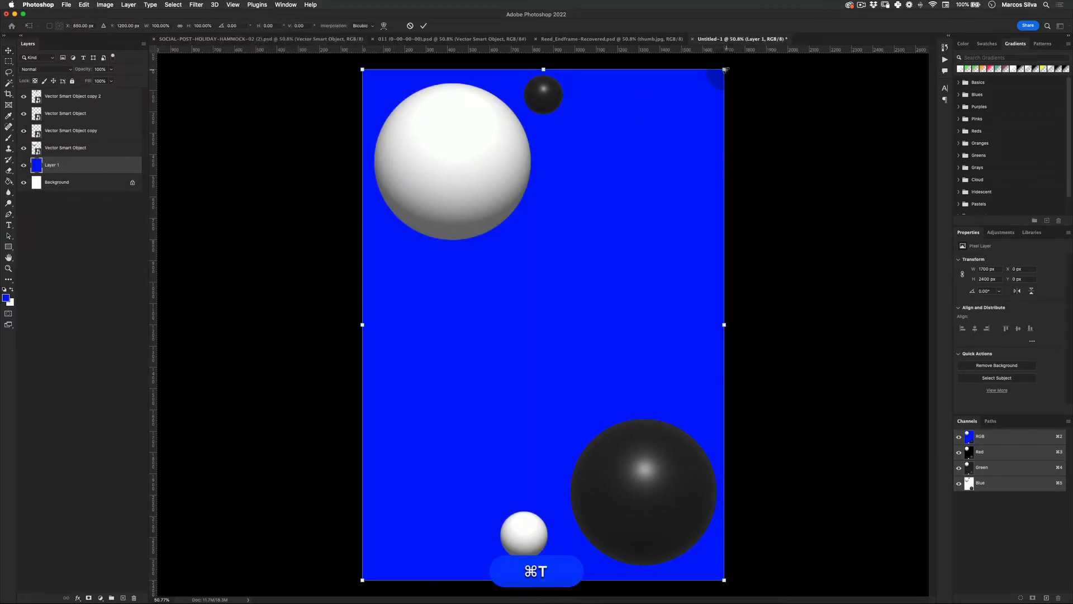
{"action": "key", "text": "alt+shift"}
{"action": "left_click_drag", "start_coordinate": [723, 69], "coordinate": [626, 148]}
{"action": "key", "text": "Return"}
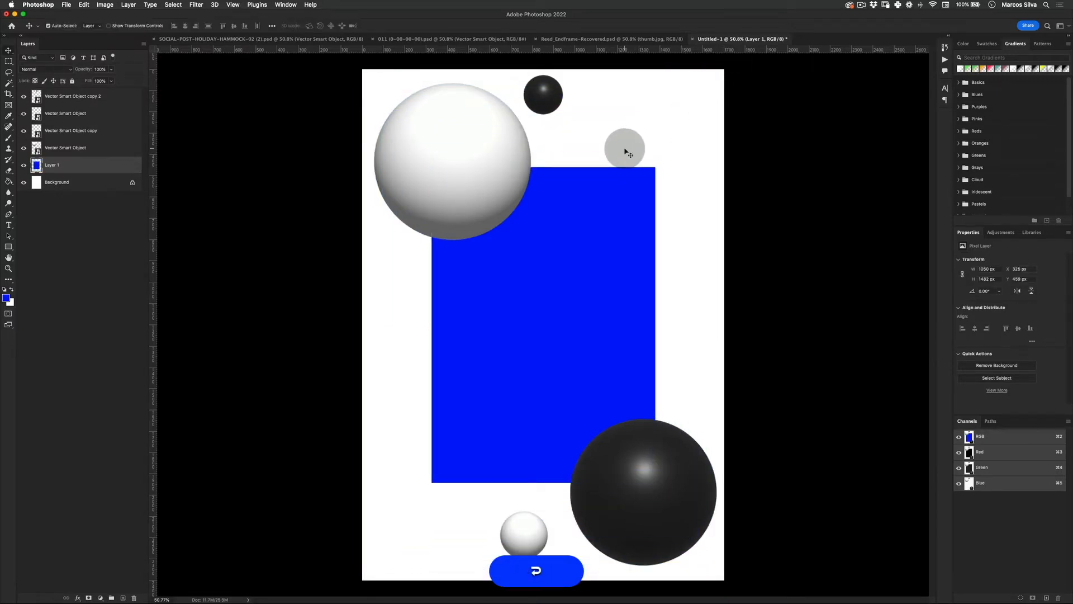
{"action": "key", "text": "v"}
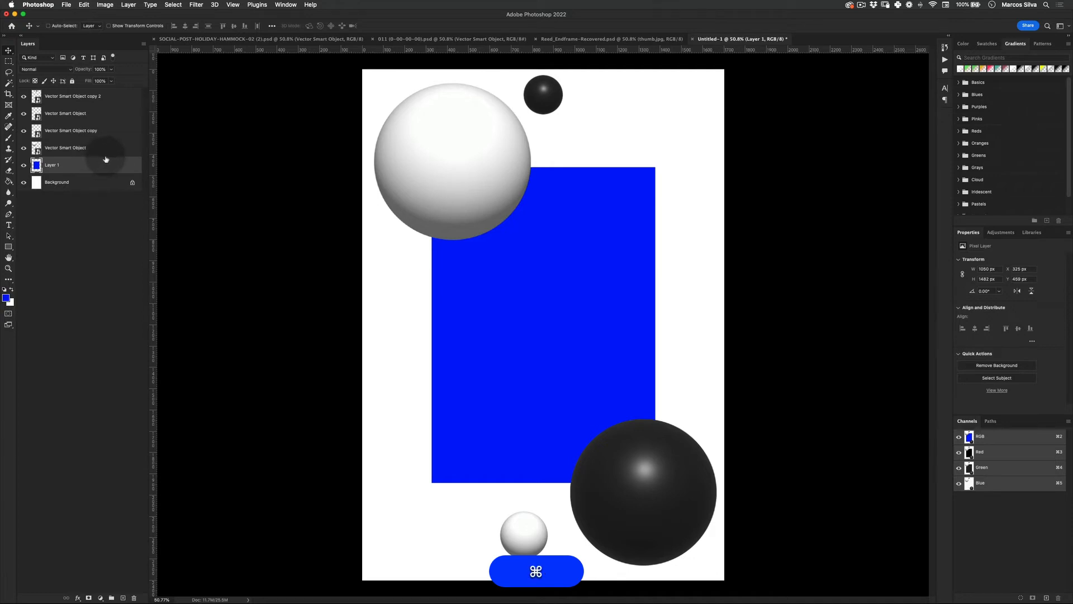
Shift the blue rectangle's hue by about +6 with Hue/Saturation, trying different saturation amounts.
{"action": "key", "text": "super+u"}
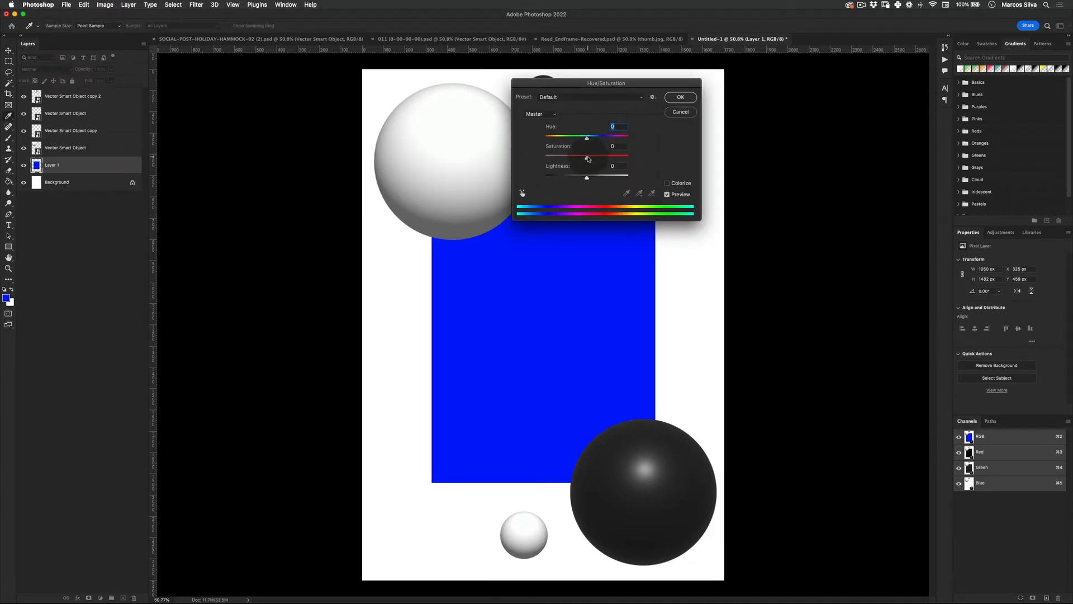
{"action": "mouse_move", "coordinate": [587, 156]}
{"action": "left_mouse_down"}
{"action": "mouse_move", "coordinate": [579, 160]}
{"action": "mouse_move", "coordinate": [591, 139]}
{"action": "left_mouse_up"}
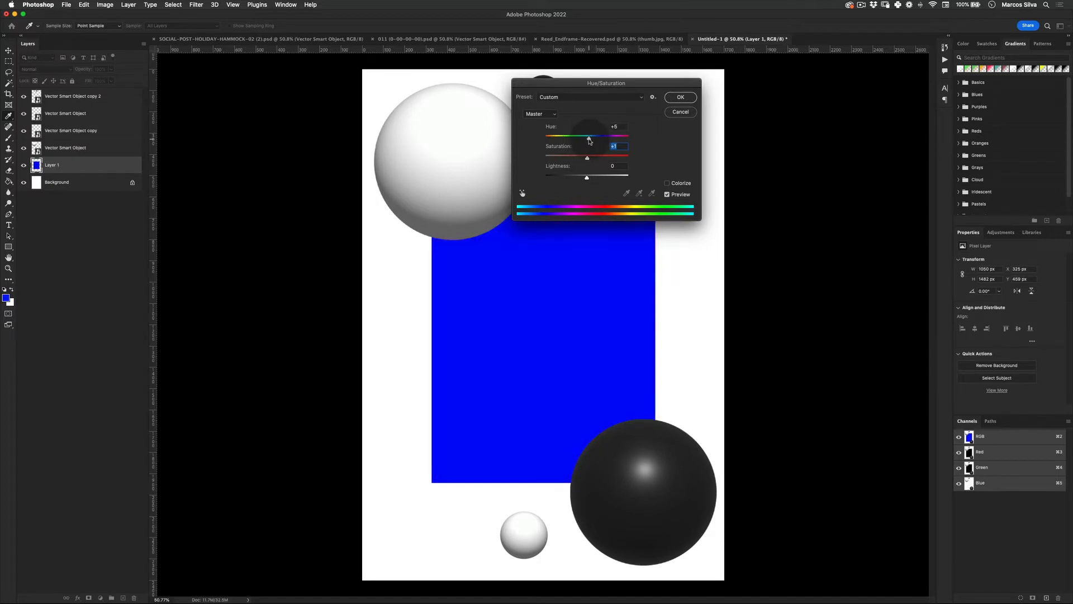
{"action": "left_click", "coordinate": [588, 139]}
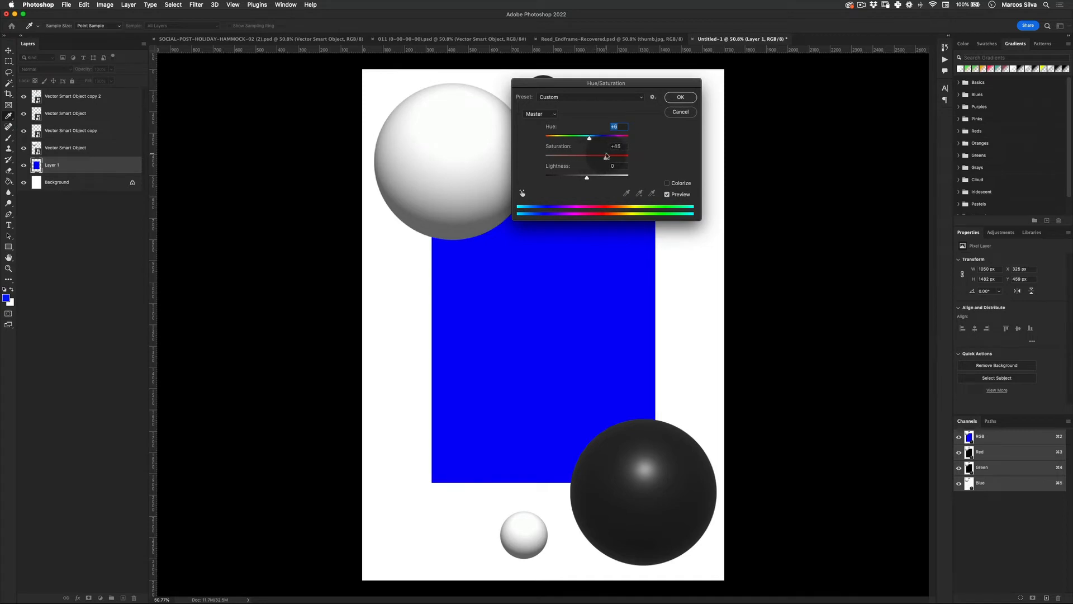
{"action": "left_click_drag", "start_coordinate": [606, 156], "coordinate": [602, 158]}
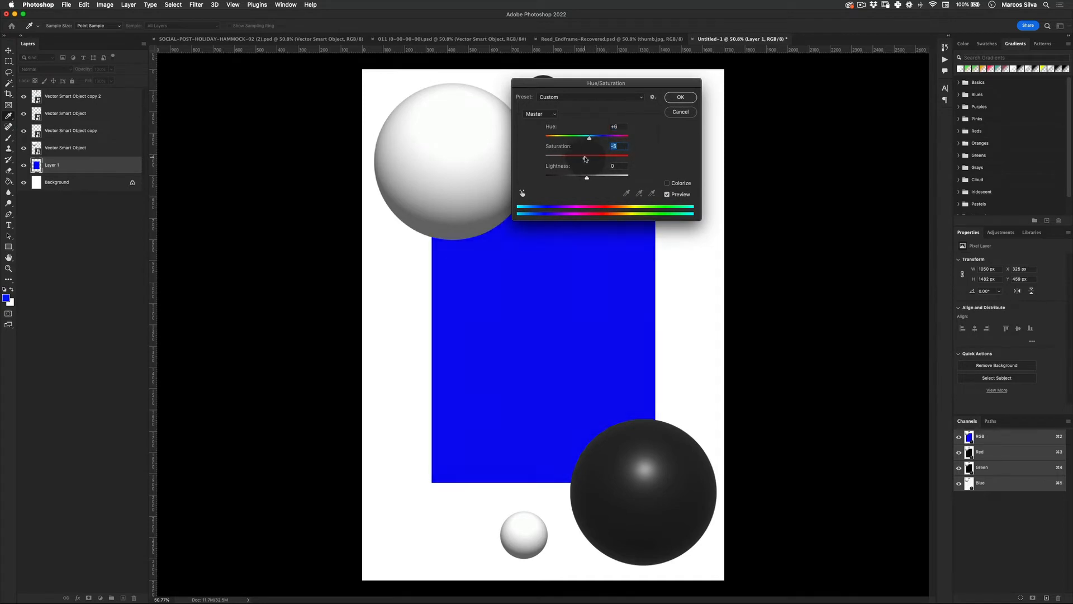
{"action": "left_click", "coordinate": [681, 97]}
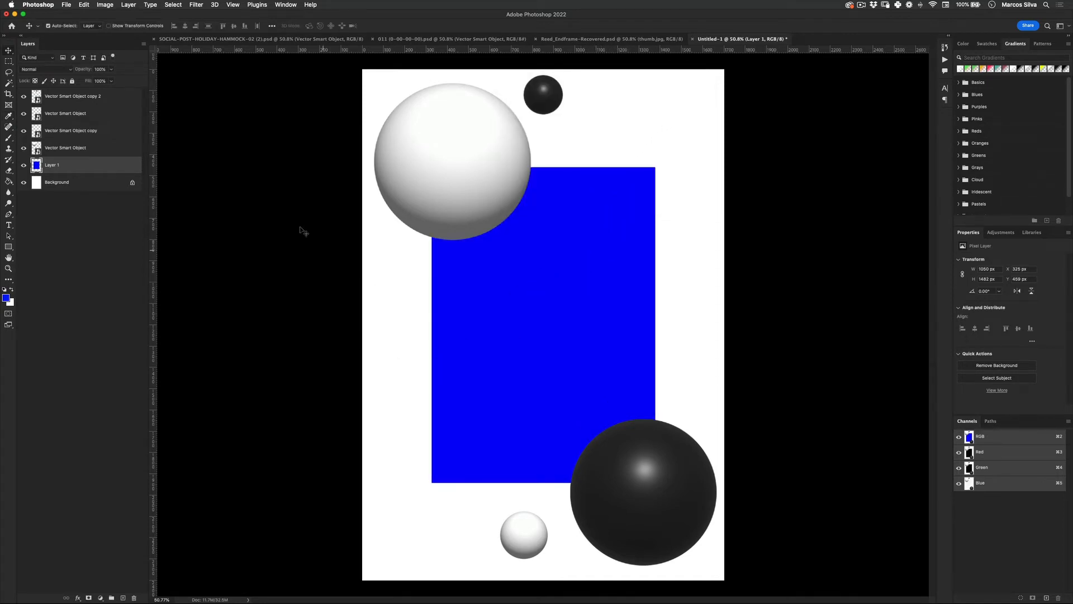
Add a new two-line text layer reading "NEVER STOP." over the upper part of the blue rectangle.
{"action": "left_click", "coordinate": [115, 240]}
{"action": "left_click", "coordinate": [8, 224]}
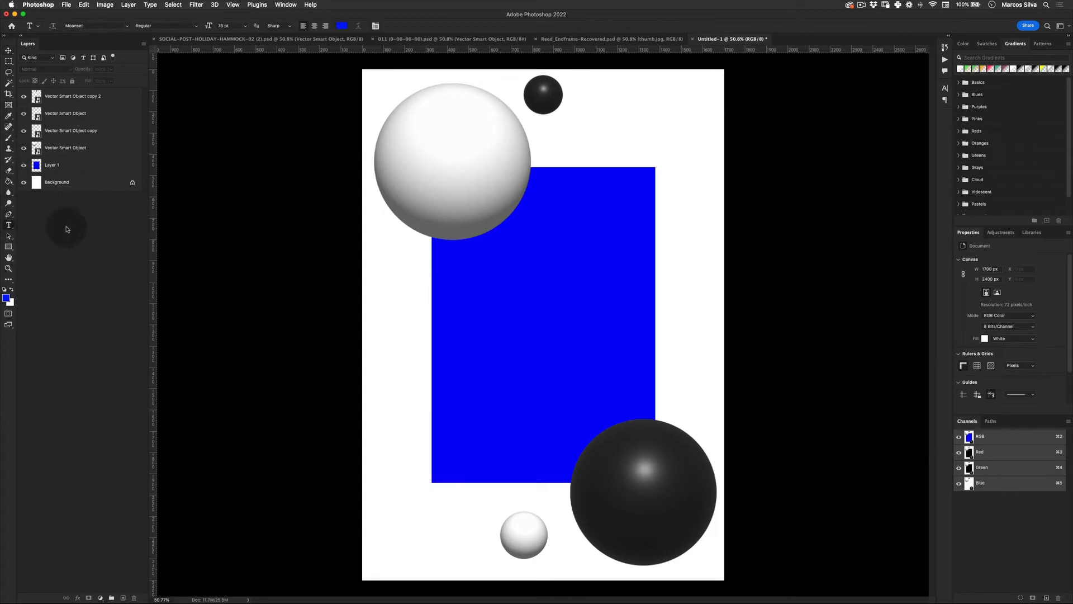
{"action": "left_click", "coordinate": [489, 268]}
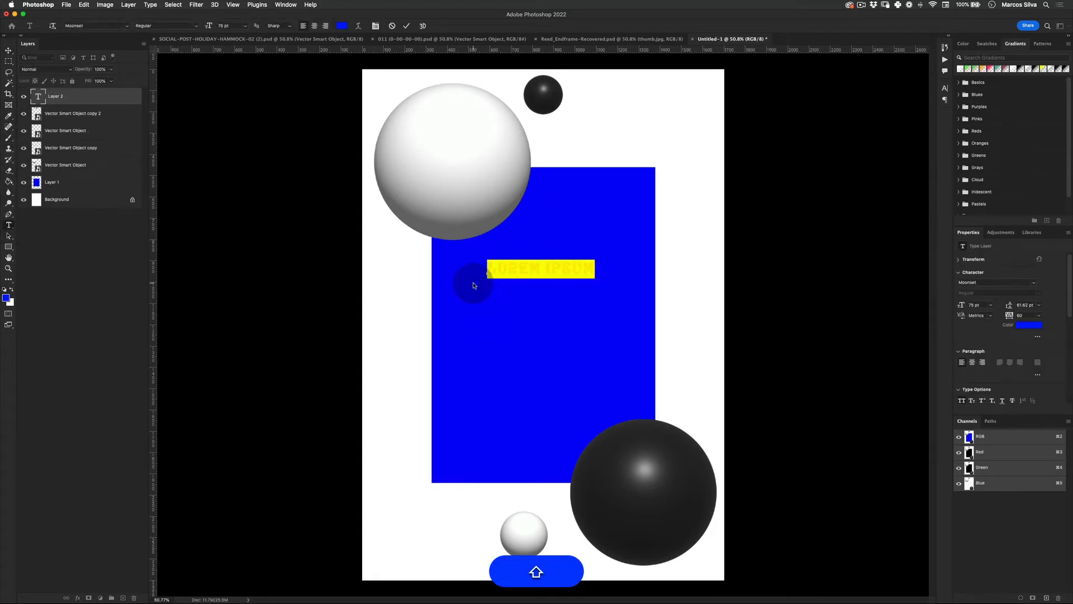
{"action": "type", "text": "EVER"}
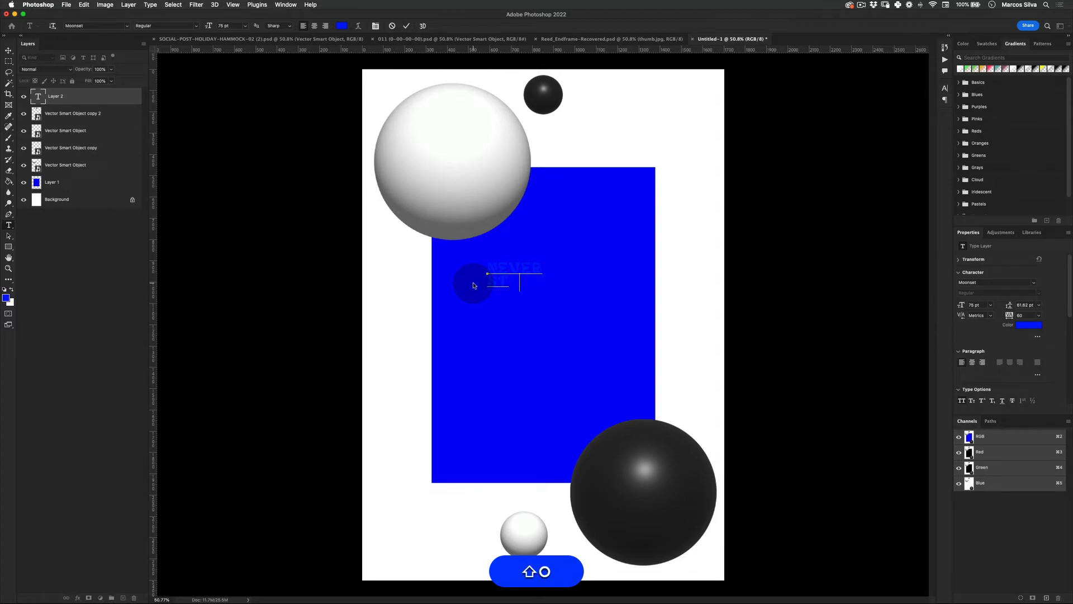
{"action": "left_click", "coordinate": [530, 282]}
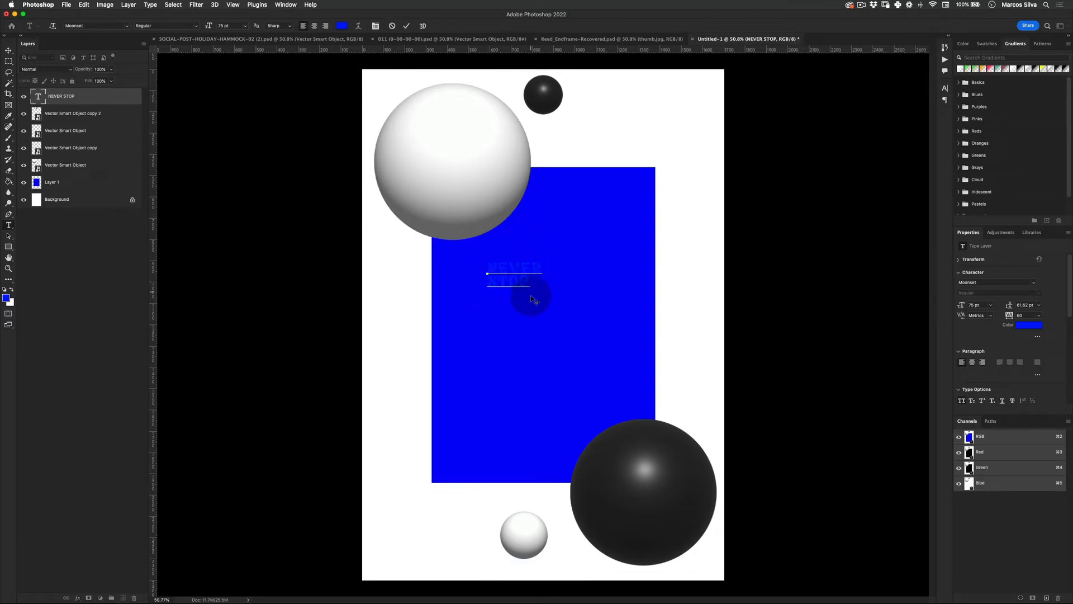
{"action": "type", "text": "."}
Enlarge the "NEVER STOP." text proportionally around its centre to about 278.54 pt.
{"action": "key", "text": "super+t"}
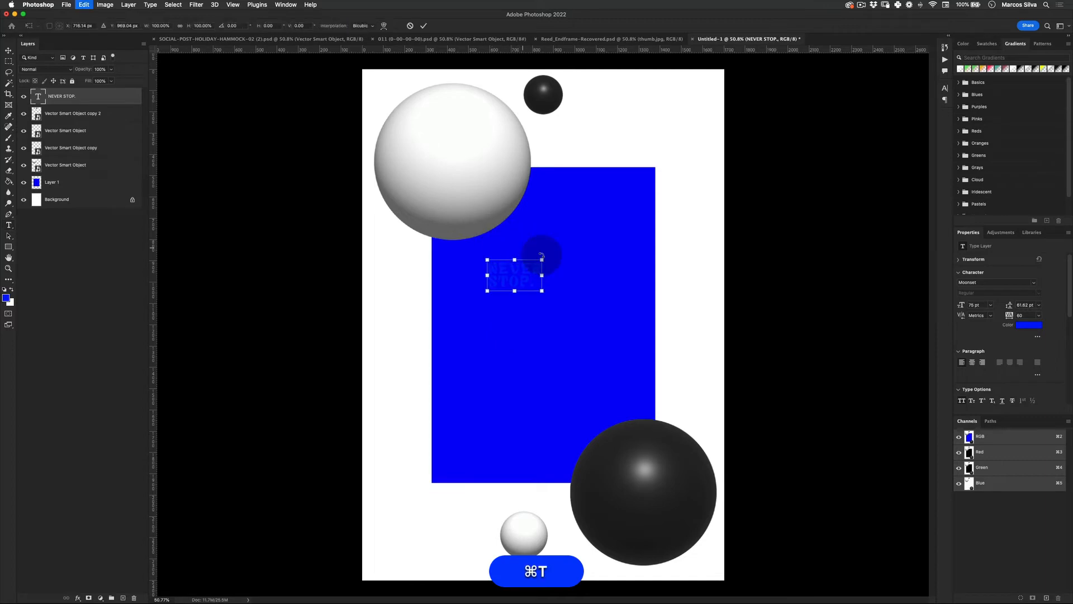
{"action": "left_click_drag", "start_coordinate": [543, 261], "coordinate": [583, 202]}
{"action": "key", "text": "Return"}
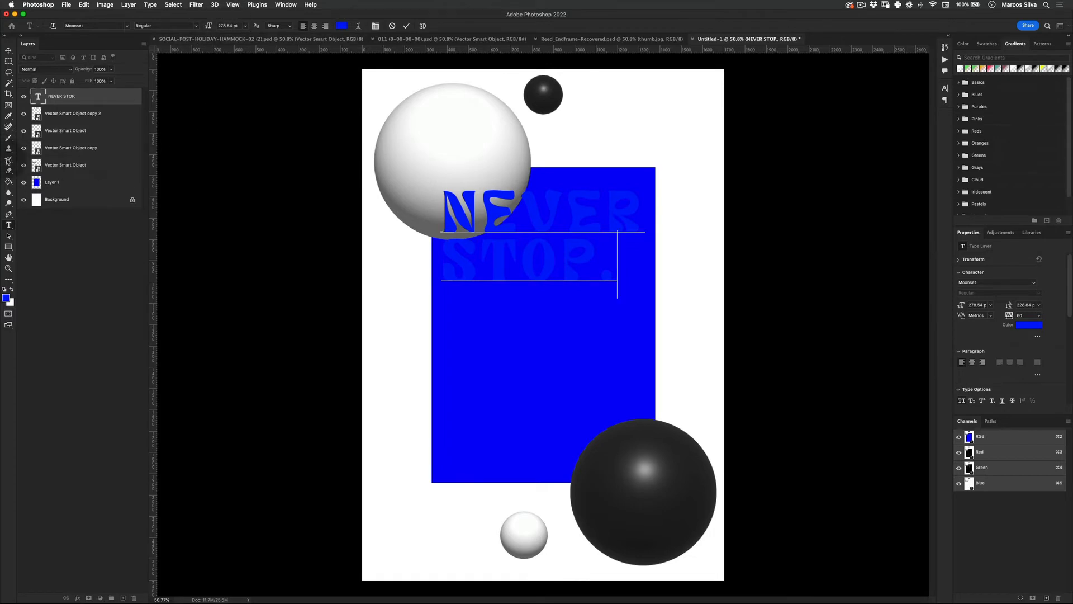
Set the font of the "NEVER STOP." text to PP Neue Machina Inktrap Regular.
{"action": "double_click", "coordinate": [37, 100]}
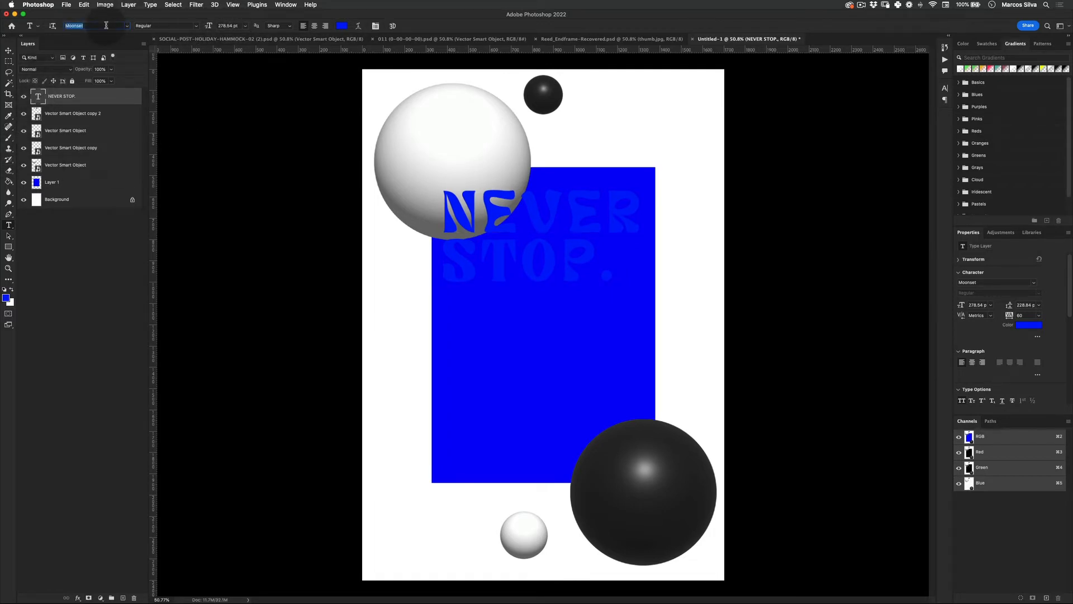
{"action": "type", "text": "pp"}
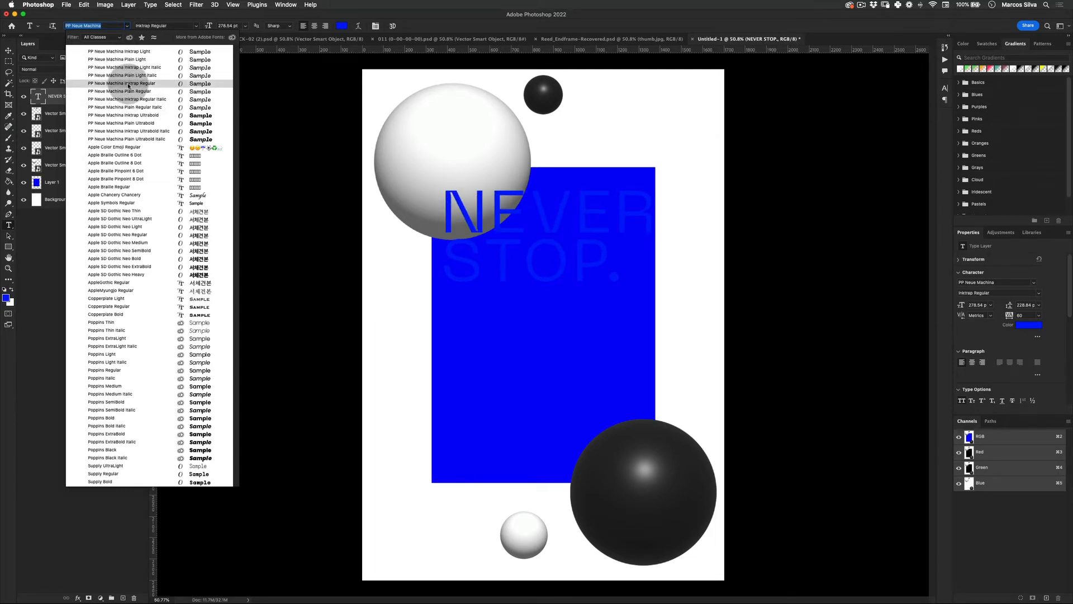
{"action": "left_click", "coordinate": [128, 84]}
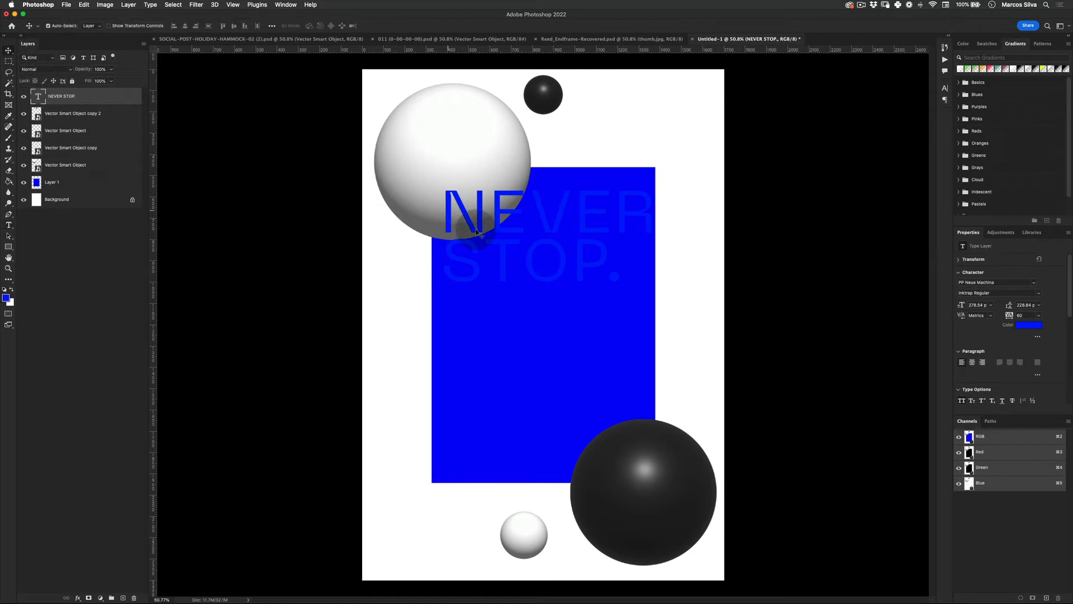
Change the colour of the whole "NEVER STOP." text to white #ffffff.
{"action": "double_click", "coordinate": [38, 97]}
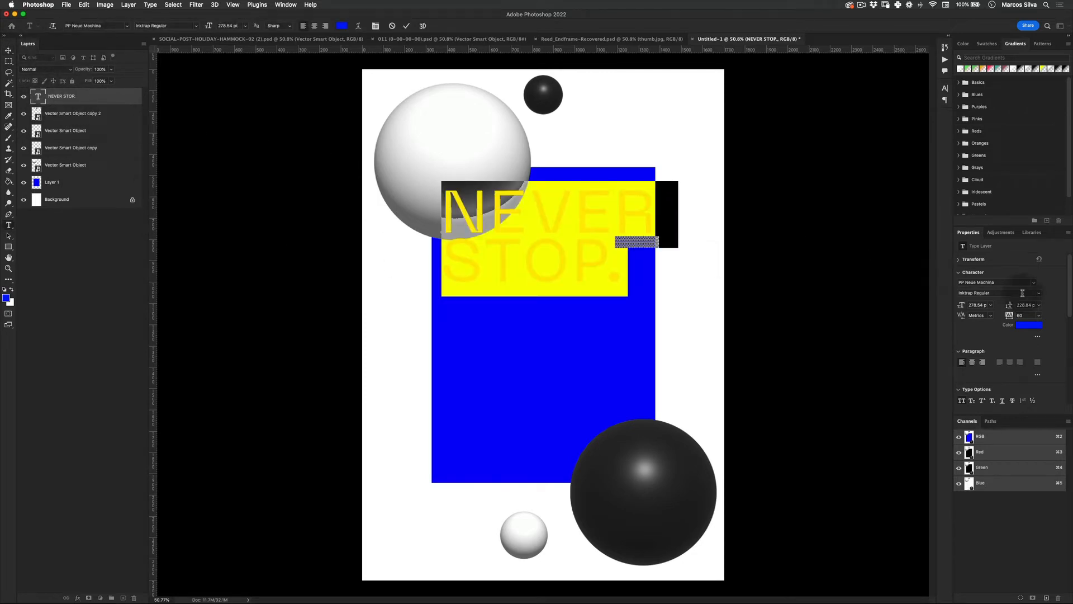
{"action": "left_click", "coordinate": [1029, 325]}
{"action": "left_click", "coordinate": [602, 94]}
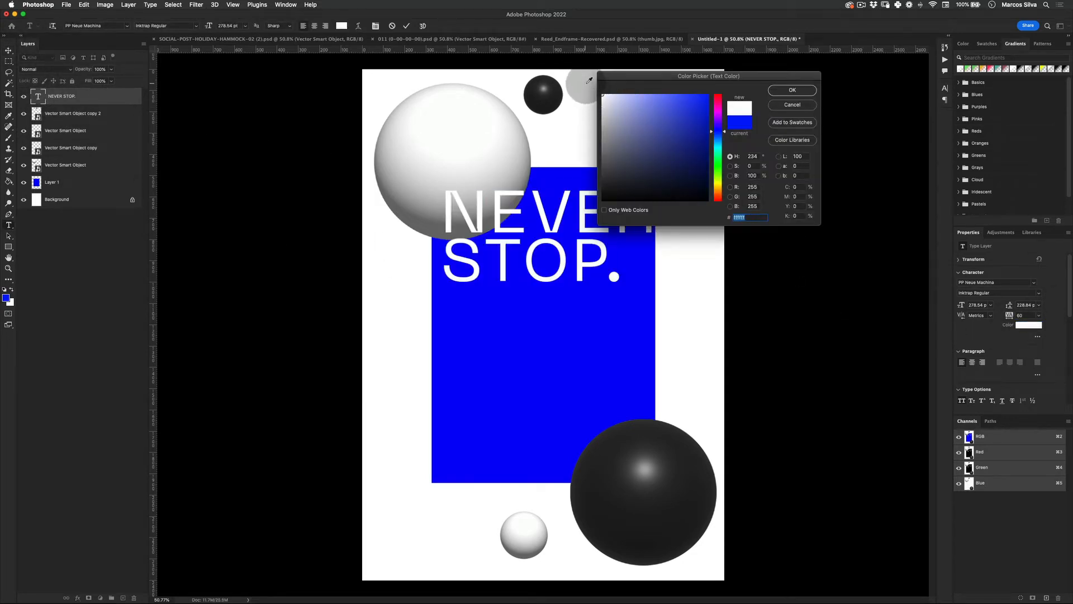
{"action": "left_click", "coordinate": [792, 90]}
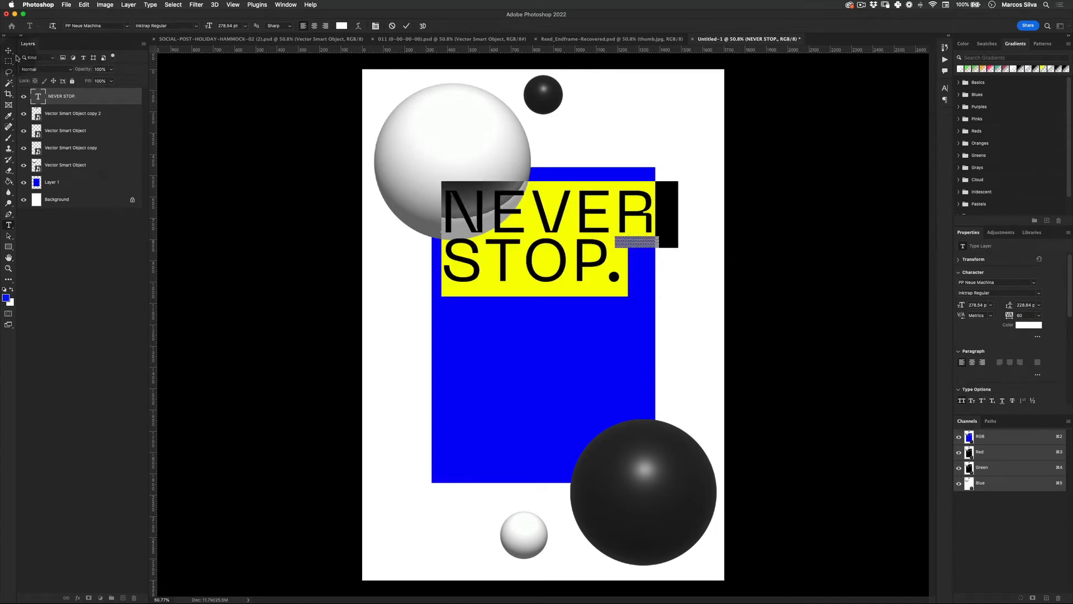
{"action": "left_click", "coordinate": [8, 51]}
{"action": "key", "text": "z"}
{"action": "key", "text": "v"}
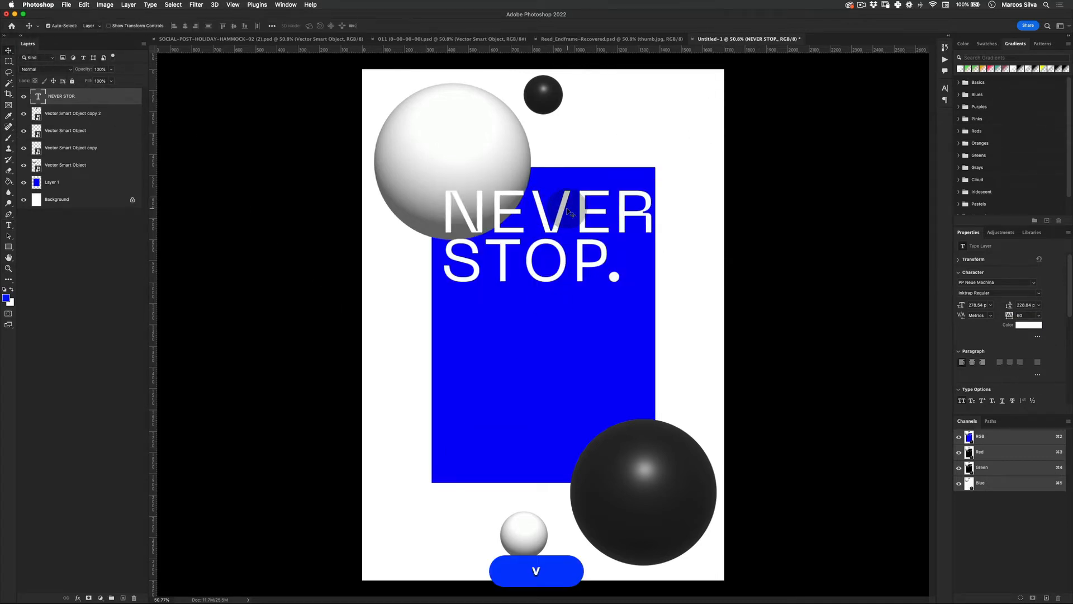
Scale the white "NEVER STOP." text down to about 95% so it fits within the blue rectangle.
{"action": "key", "text": "super+t"}
{"action": "left_click_drag", "start_coordinate": [659, 180], "coordinate": [651, 185]}
{"action": "key", "text": "Return"}
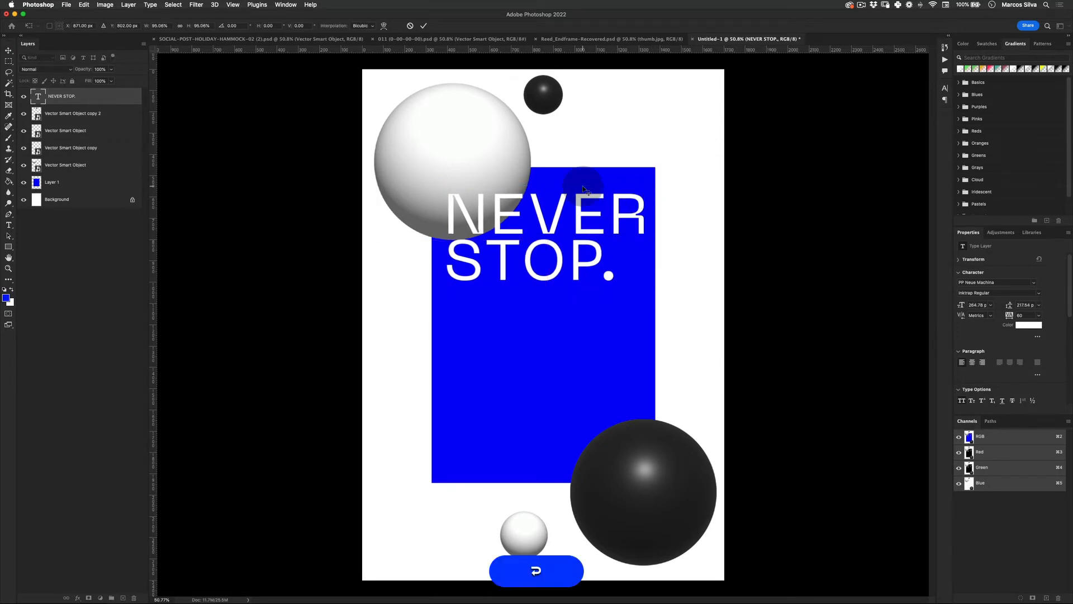
{"action": "key", "text": "v"}
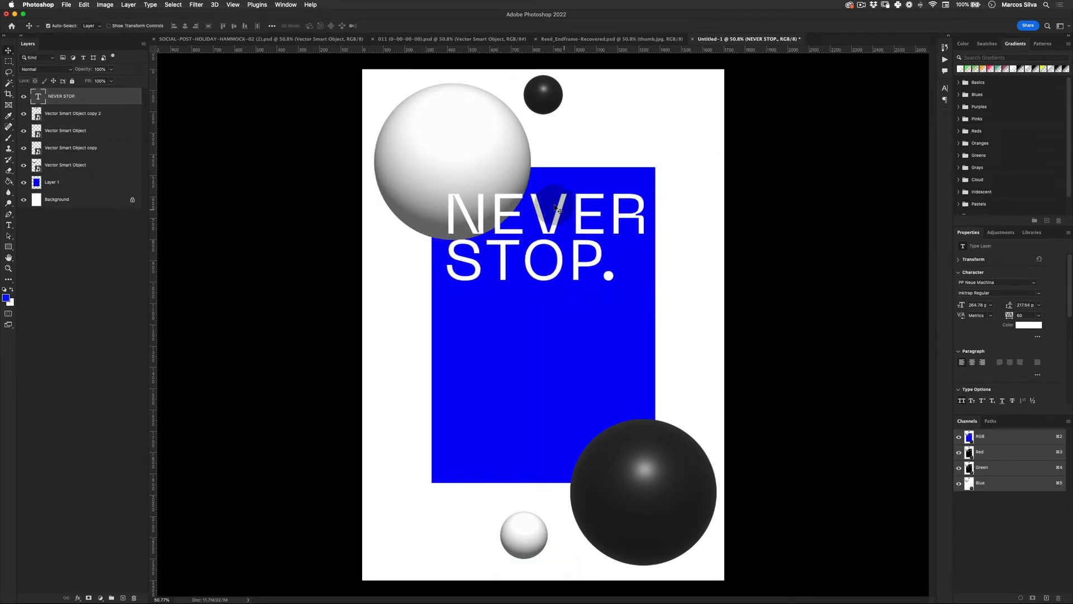
Duplicate the "NEVER STOP." text layer twice and move the topmost copy straight down to the blue rectangle's lower edge.
{"action": "key", "text": "alt"}
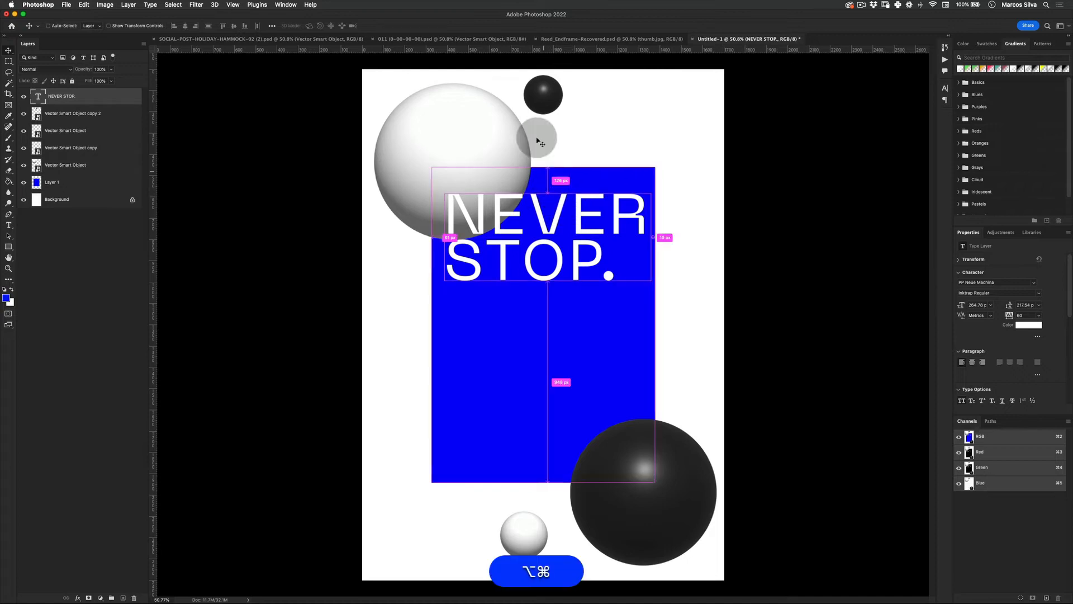
{"action": "key", "text": "super+j"}
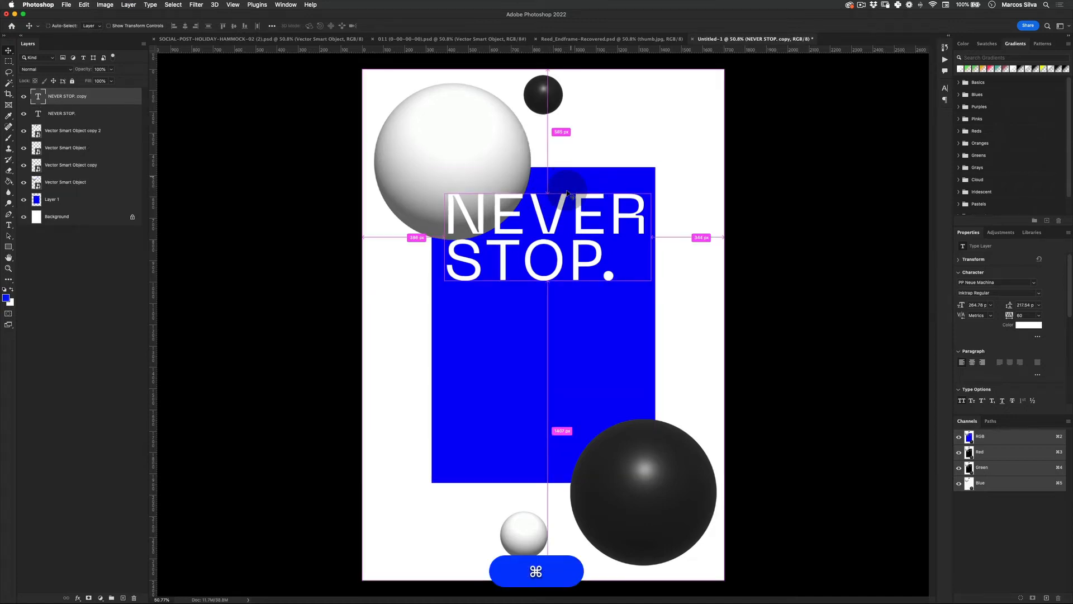
{"action": "key", "text": "super+j"}
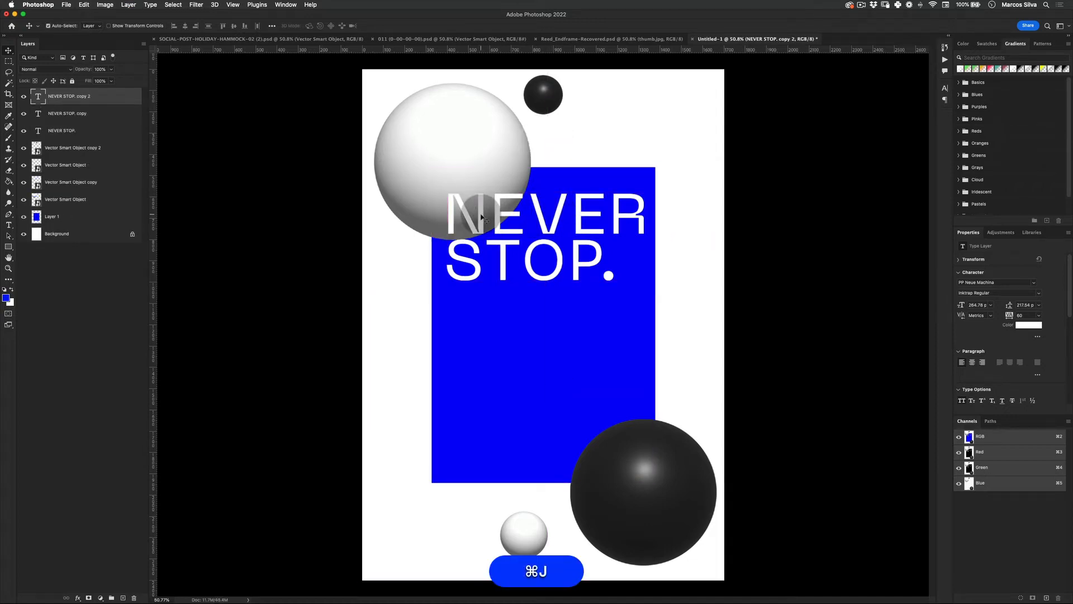
{"action": "key", "text": "super+t"}
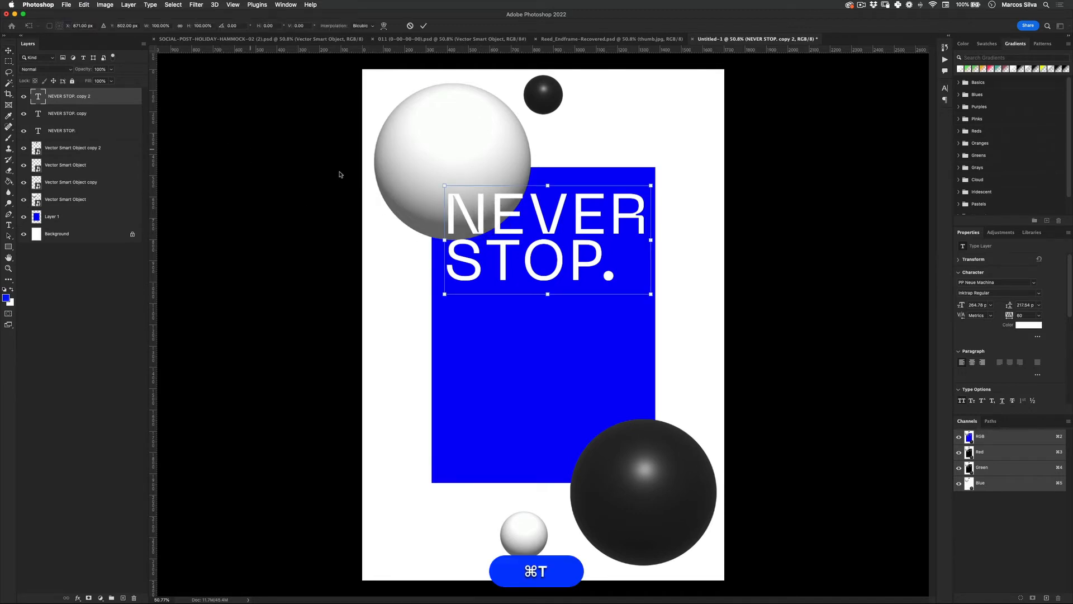
{"action": "left_click_drag", "start_coordinate": [576, 213], "coordinate": [617, 399]}
{"action": "key", "text": "Return"}
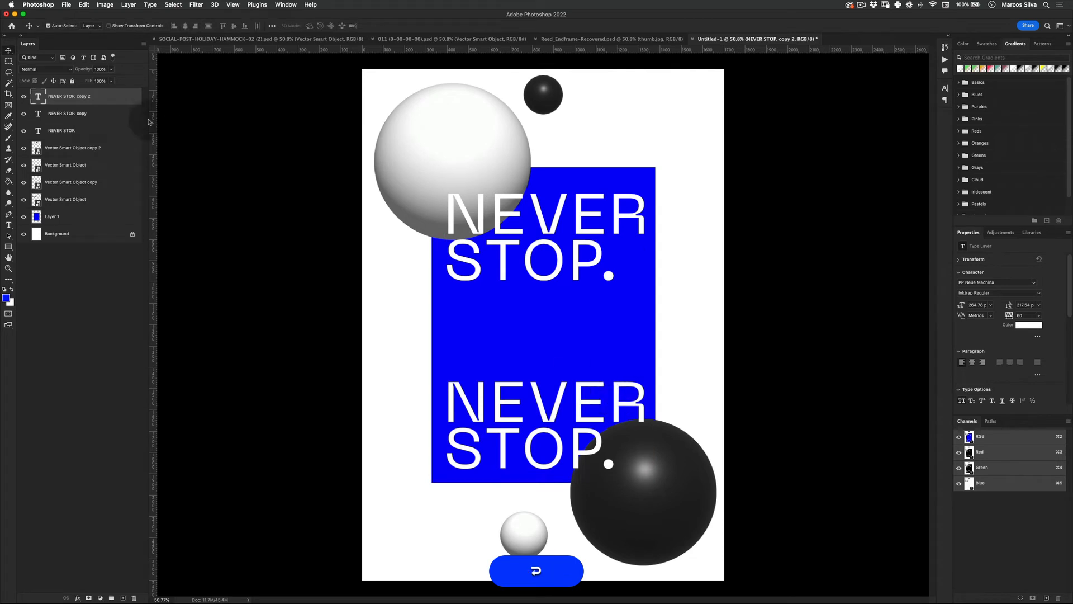
Move the middle "NEVER STOP." text copy straight down so it sits evenly between the upper and lower ones.
{"action": "left_click", "coordinate": [68, 114]}
{"action": "key", "text": "super+y"}
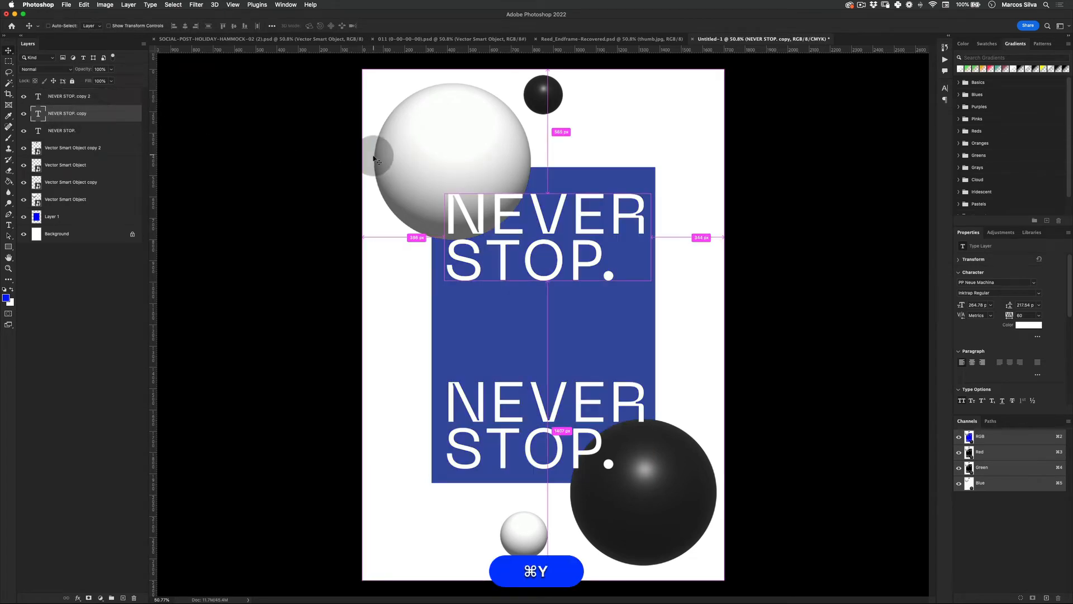
{"action": "key", "text": "super+y"}
{"action": "key", "text": "super+t"}
{"action": "left_click_drag", "start_coordinate": [619, 225], "coordinate": [599, 307]}
{"action": "key", "text": "Return"}
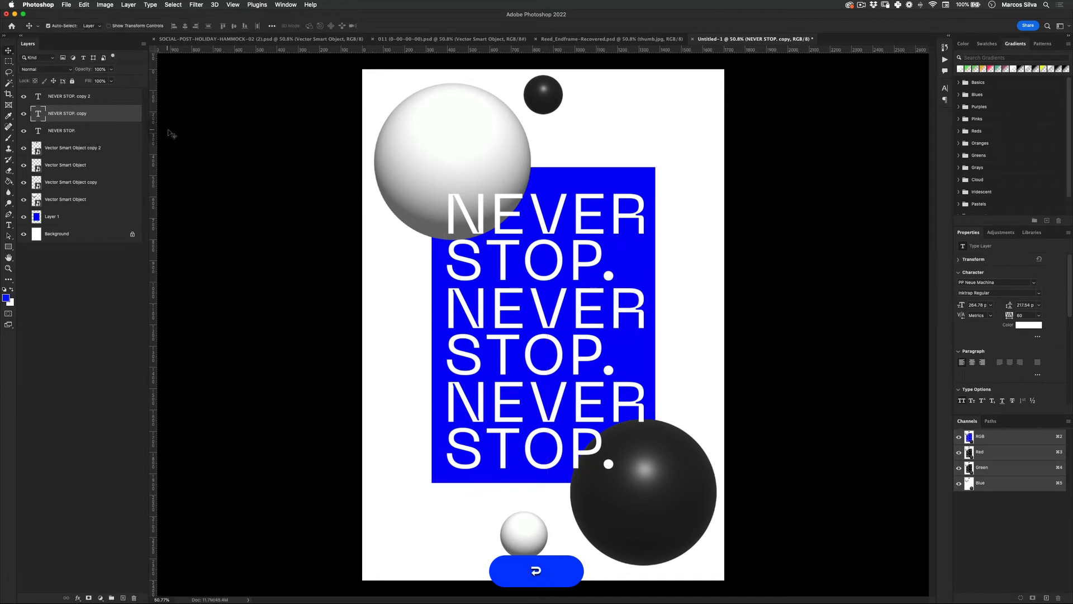
Merge the three "NEVER STOP." text layers into a single layer.
{"action": "left_click", "coordinate": [119, 130]}
{"action": "left_click", "coordinate": [110, 96], "text": "shift"}
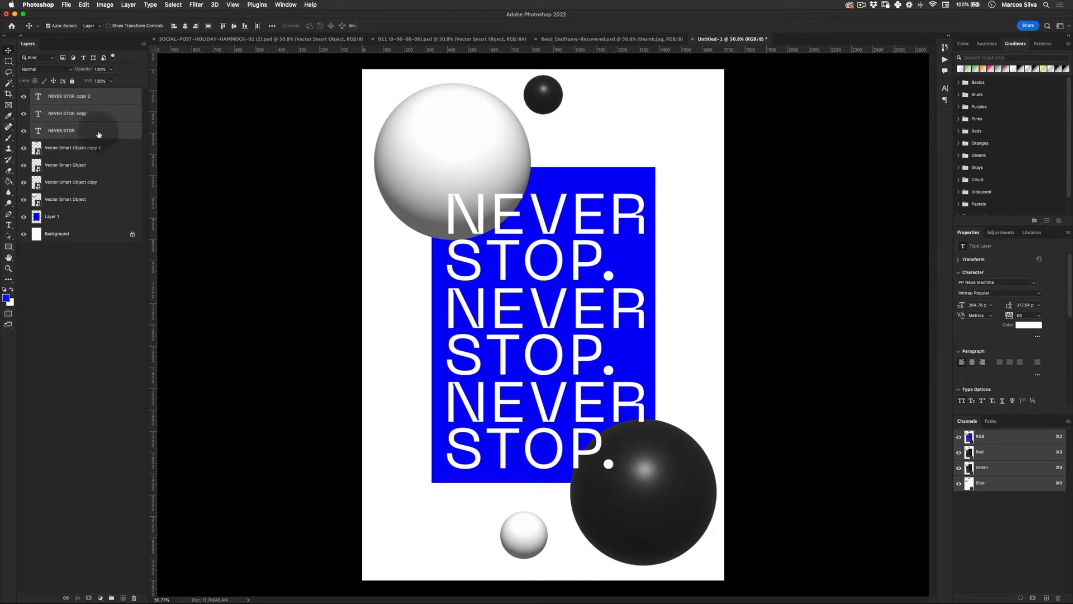
{"action": "key", "text": "super"}
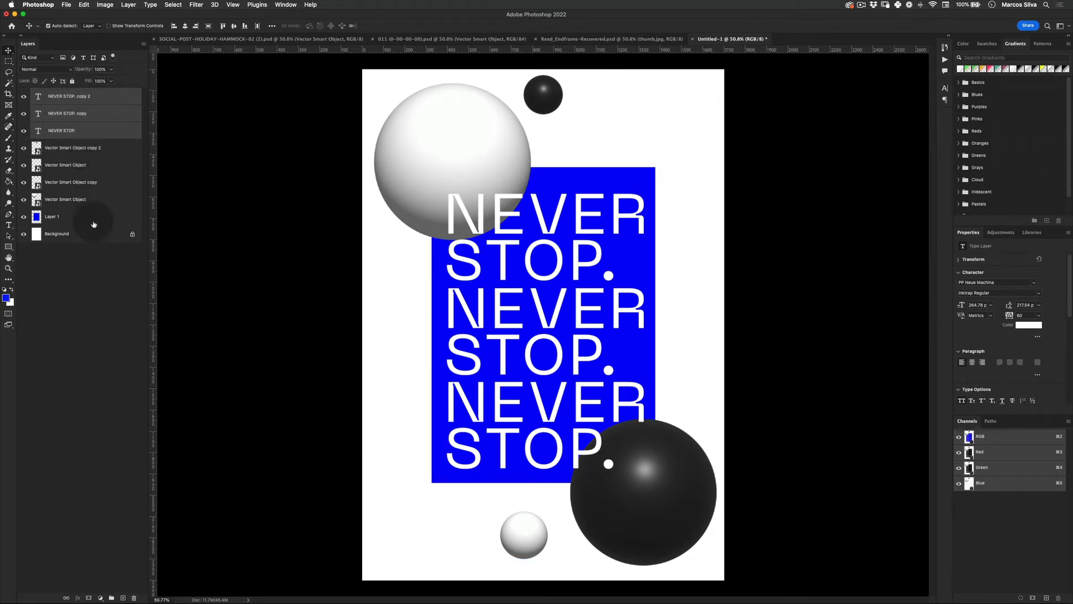
{"action": "left_click", "coordinate": [66, 131]}
{"action": "left_click", "coordinate": [87, 96], "text": "shift"}
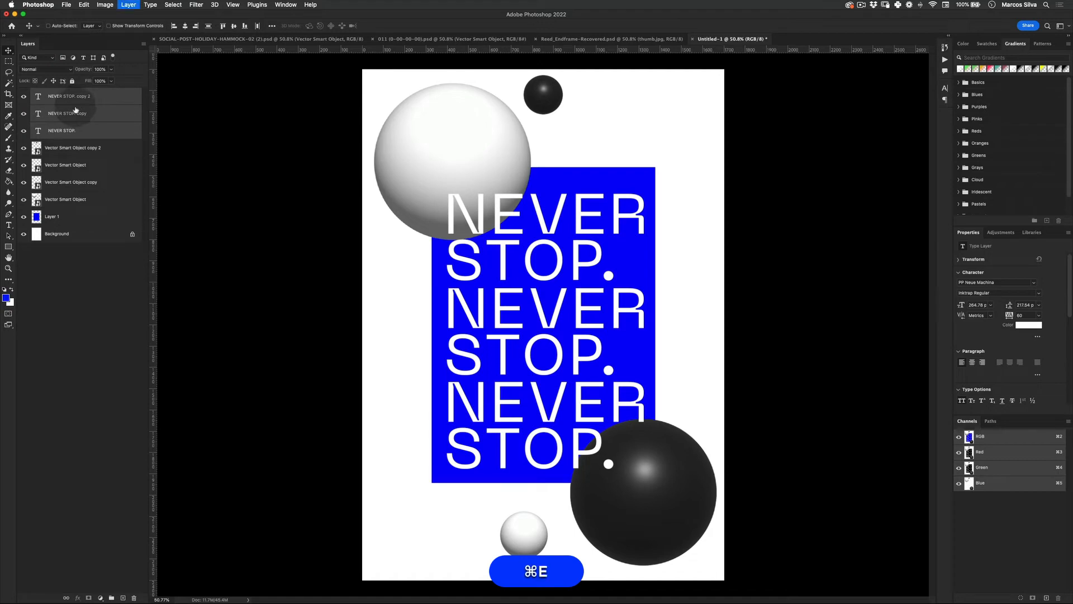
{"action": "key", "text": "super+e"}
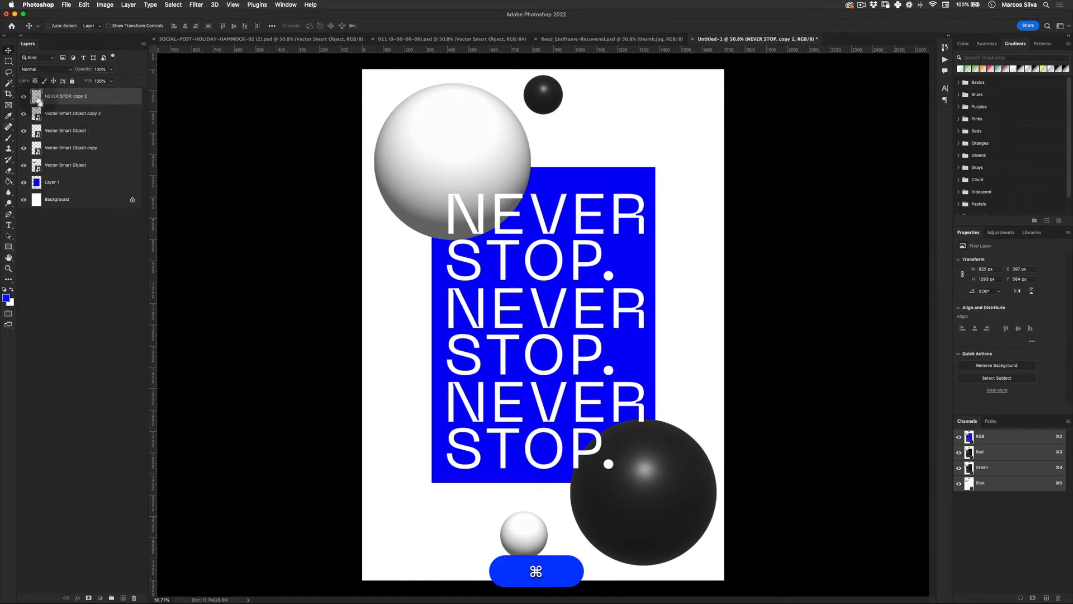
Cut the merged "NEVER STOP." lettering out of the blue rectangle on Layer 1, hide the text layer and deselect.
{"action": "left_click", "coordinate": [37, 97], "text": "super"}
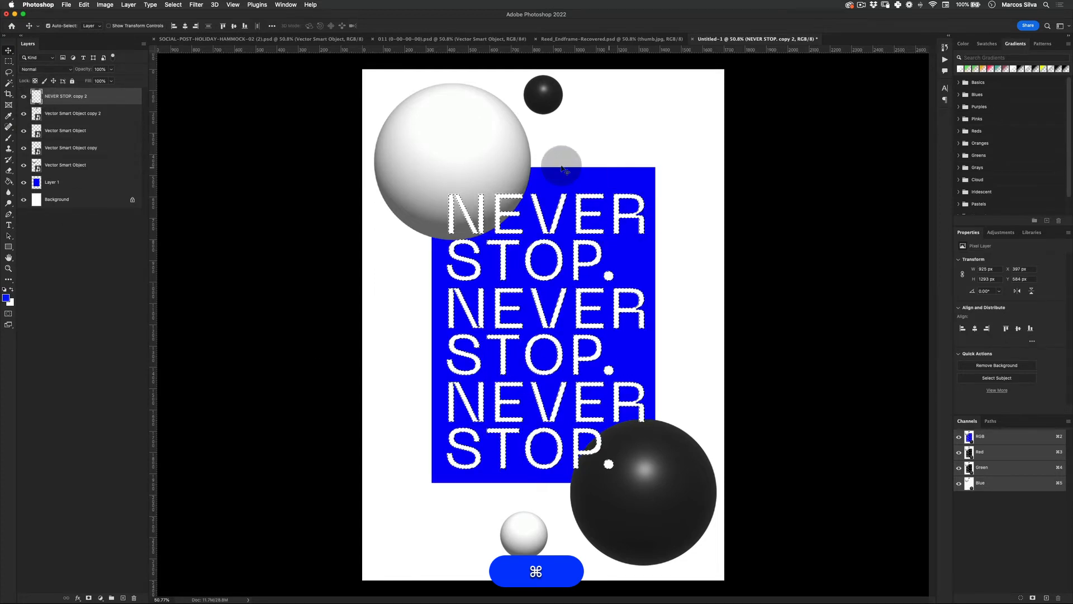
{"action": "key", "text": "z"}
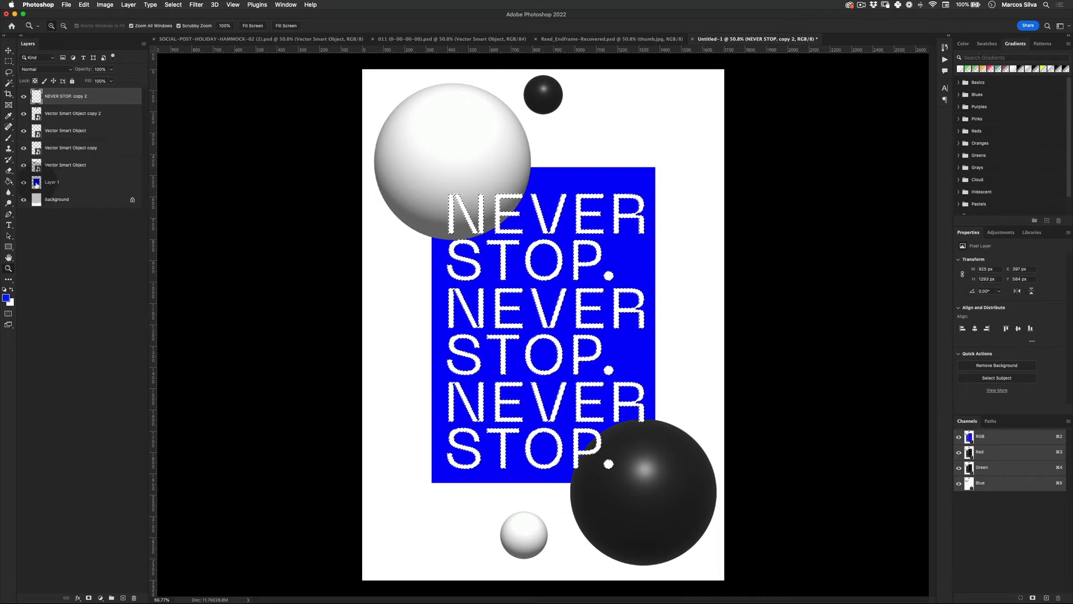
{"action": "left_click", "coordinate": [37, 179]}
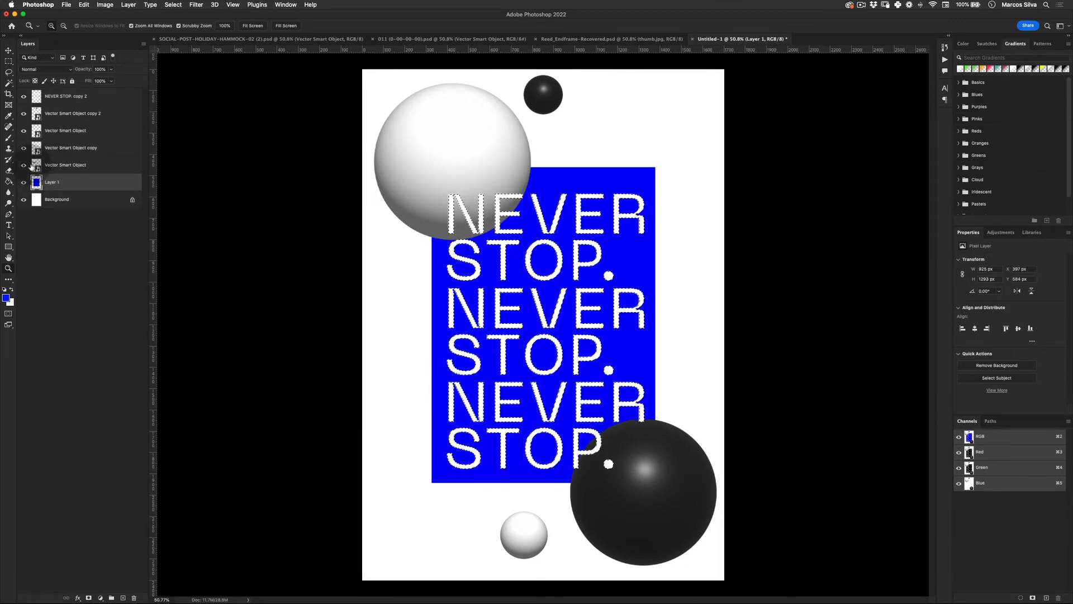
{"action": "key", "text": "super+BackSpace"}
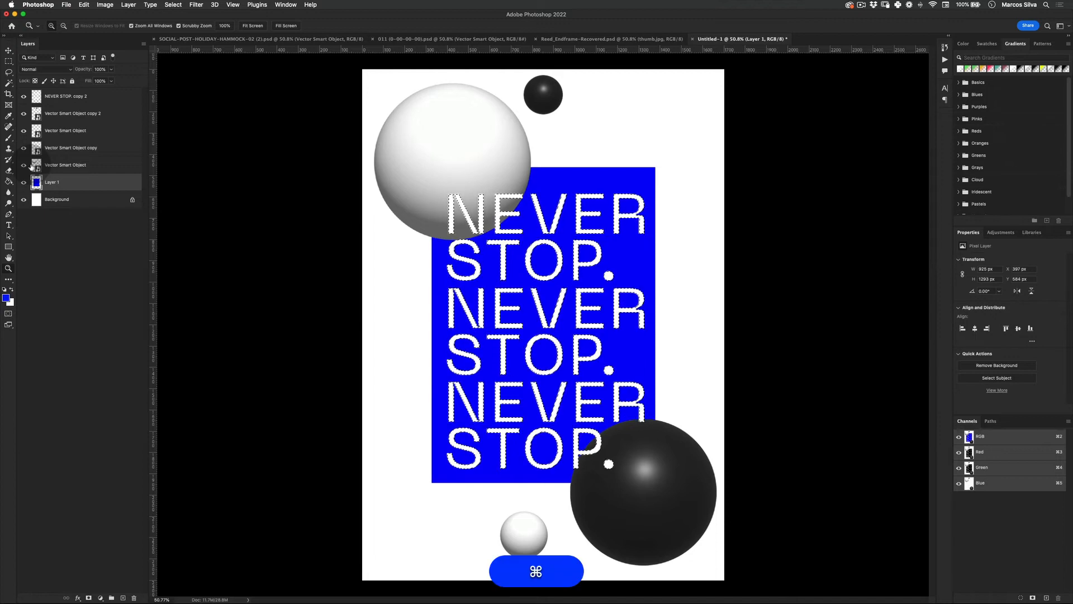
{"action": "left_click", "coordinate": [24, 96]}
{"action": "key", "text": "super+d"}
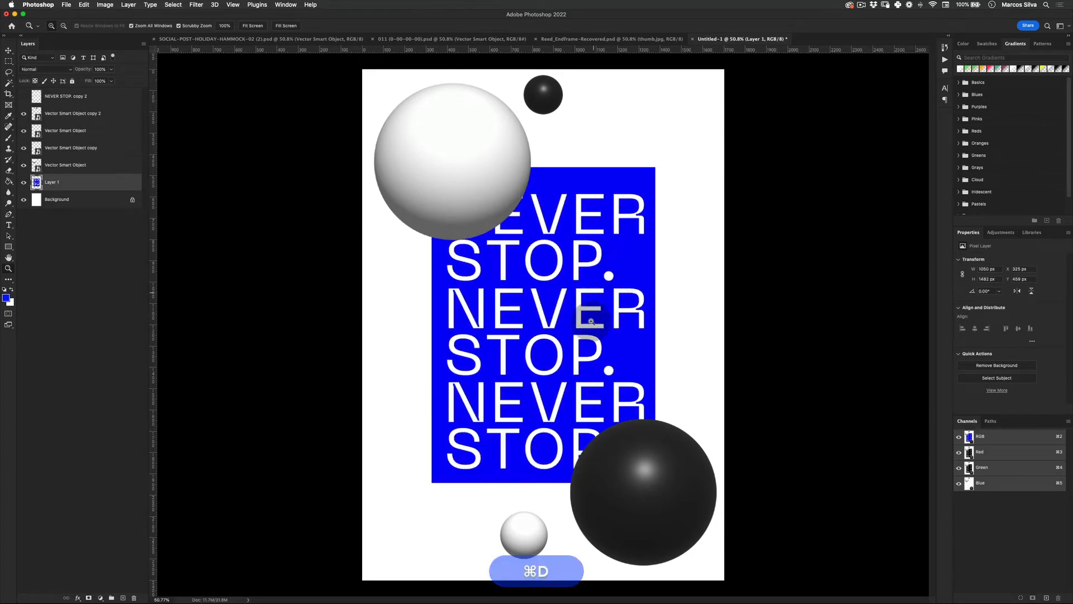
Try to place the cut-out blue rectangle above all sphere layers and undo the reordering.
{"action": "key", "text": "v"}
{"action": "left_click_drag", "start_coordinate": [40, 180], "coordinate": [34, 106]}
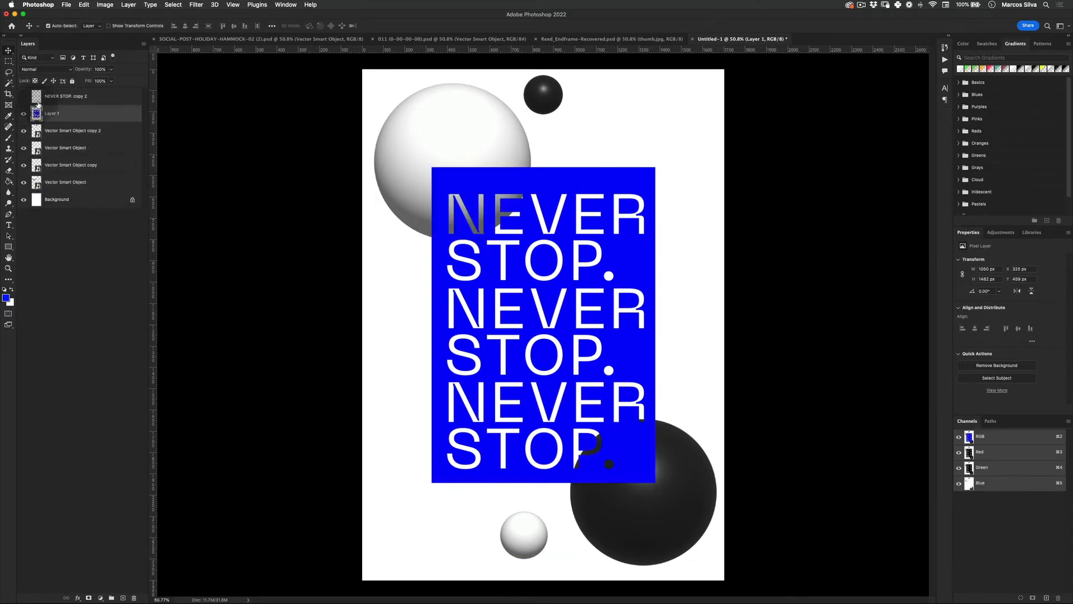
{"action": "key", "text": "v"}
{"action": "key", "text": "z"}
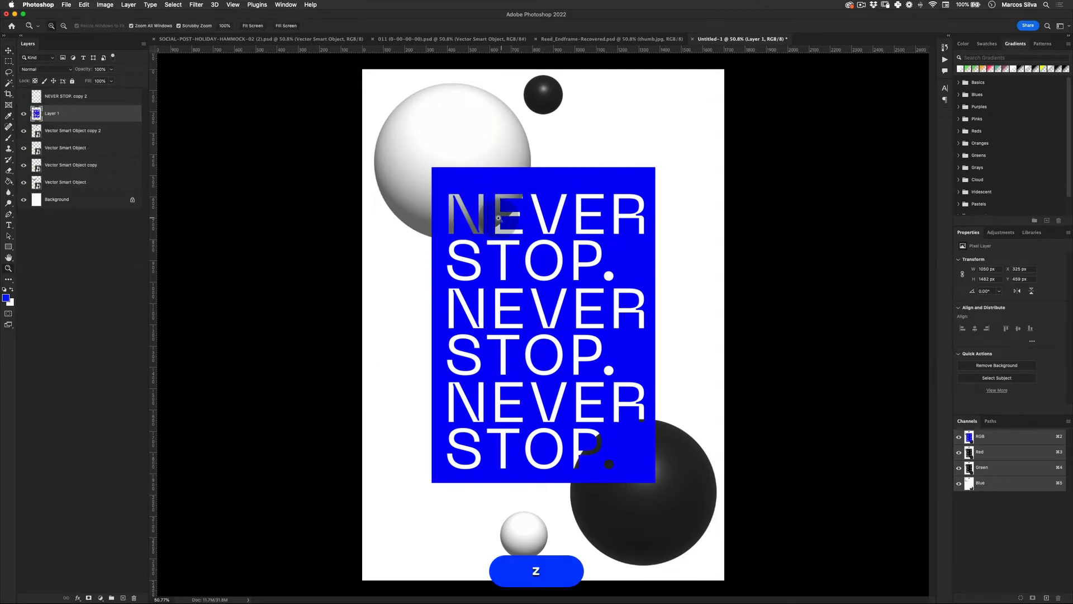
{"action": "key", "text": "super+z"}
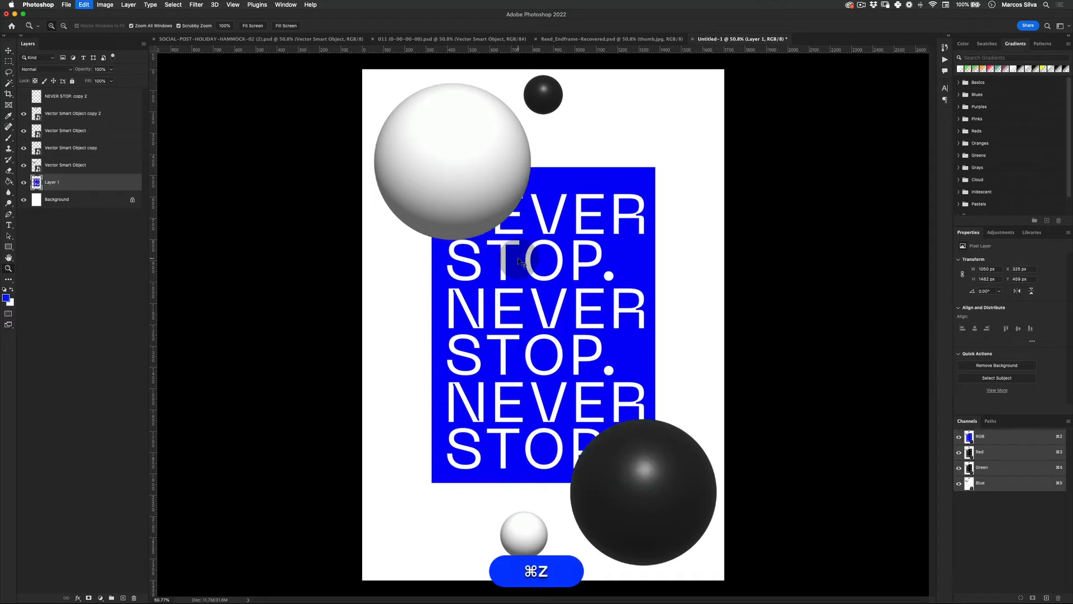
Scale the large white sphere down to about 584 px and move it up over the rectangle's upper-left corner.
{"action": "key", "text": "v"}
{"action": "left_click", "coordinate": [444, 149]}
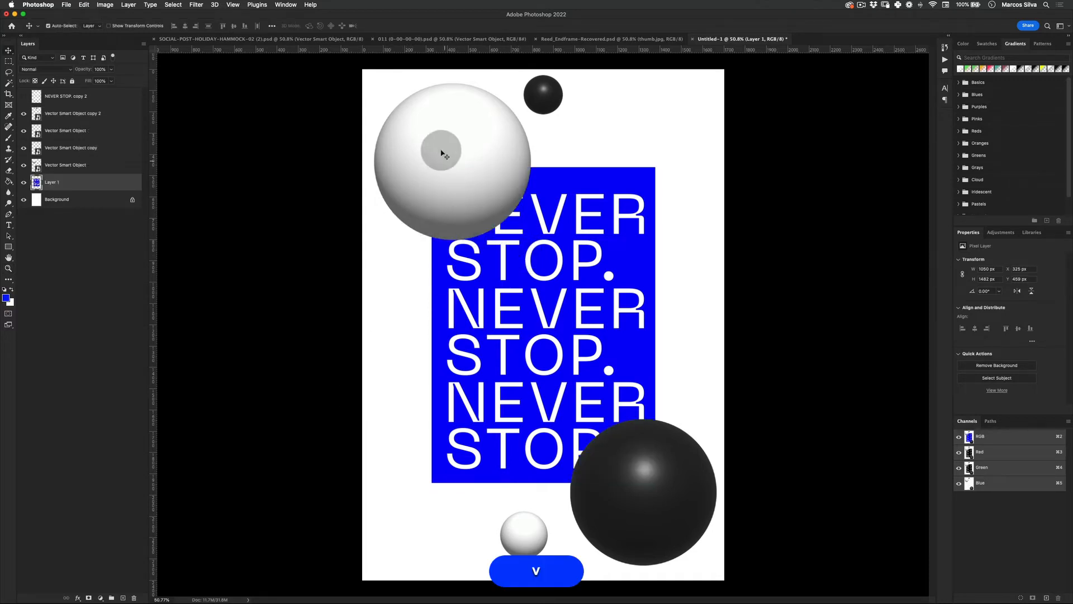
{"action": "key", "text": "super+t"}
{"action": "left_click_drag", "start_coordinate": [531, 83], "coordinate": [503, 89], "text": "alt+shift"}
{"action": "key", "text": "Return"}
{"action": "key", "text": "v"}
{"action": "left_click", "coordinate": [441, 172]}
{"action": "left_click_drag", "start_coordinate": [441, 173], "coordinate": [436, 141]}
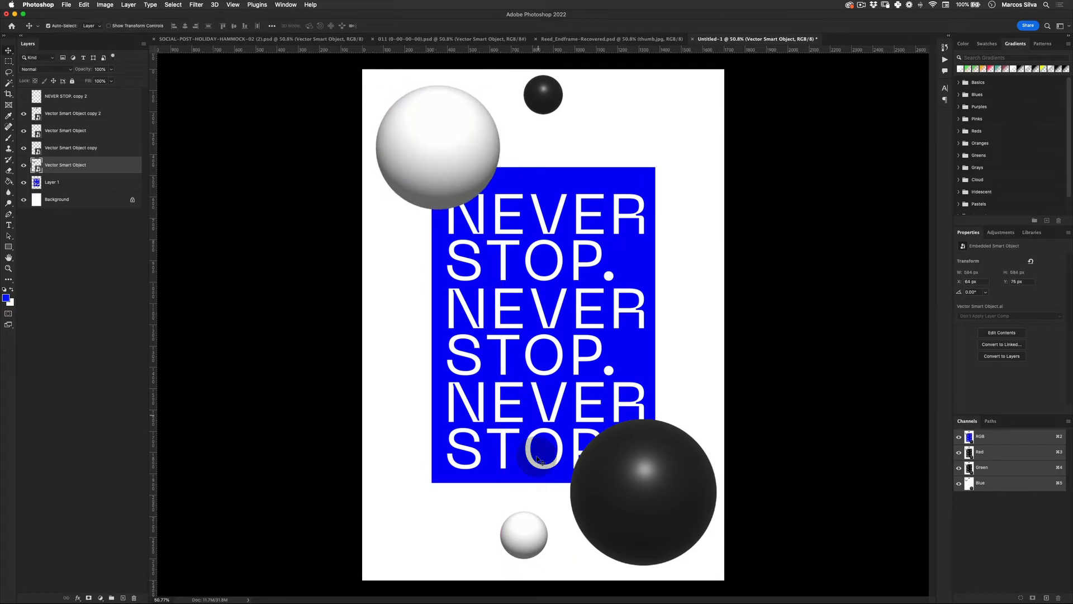
Move the small white sphere below the rectangle and the small black sphere above it so both start at X 699 px.
{"action": "left_click_drag", "start_coordinate": [542, 527], "coordinate": [562, 529]}
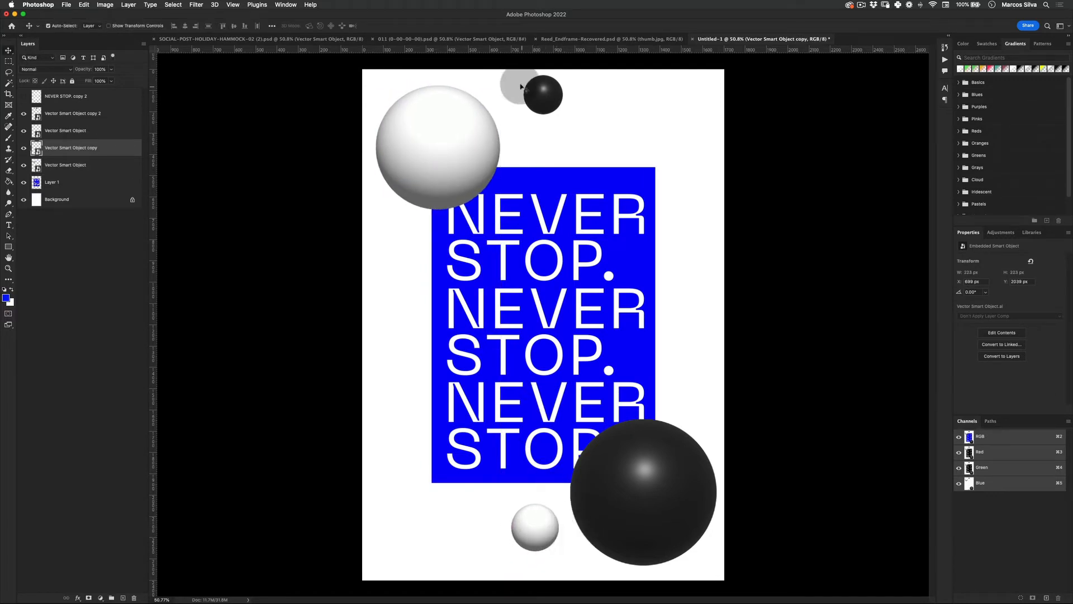
{"action": "key", "text": "v"}
{"action": "left_click_drag", "start_coordinate": [540, 95], "coordinate": [529, 117]}
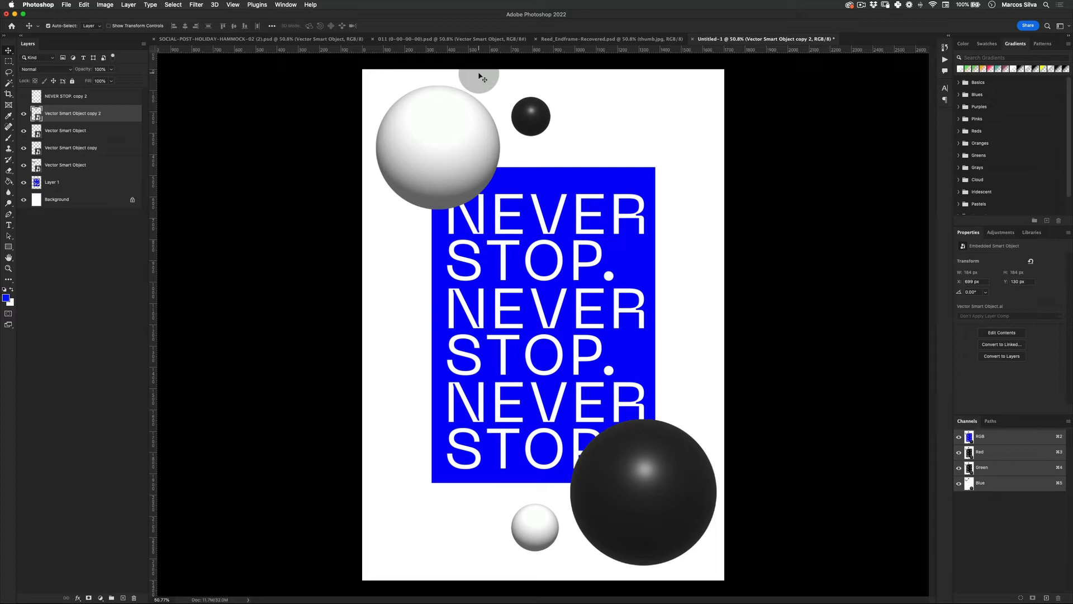
{"action": "left_click", "coordinate": [345, 285]}
{"action": "key", "text": "alt+super+z"}
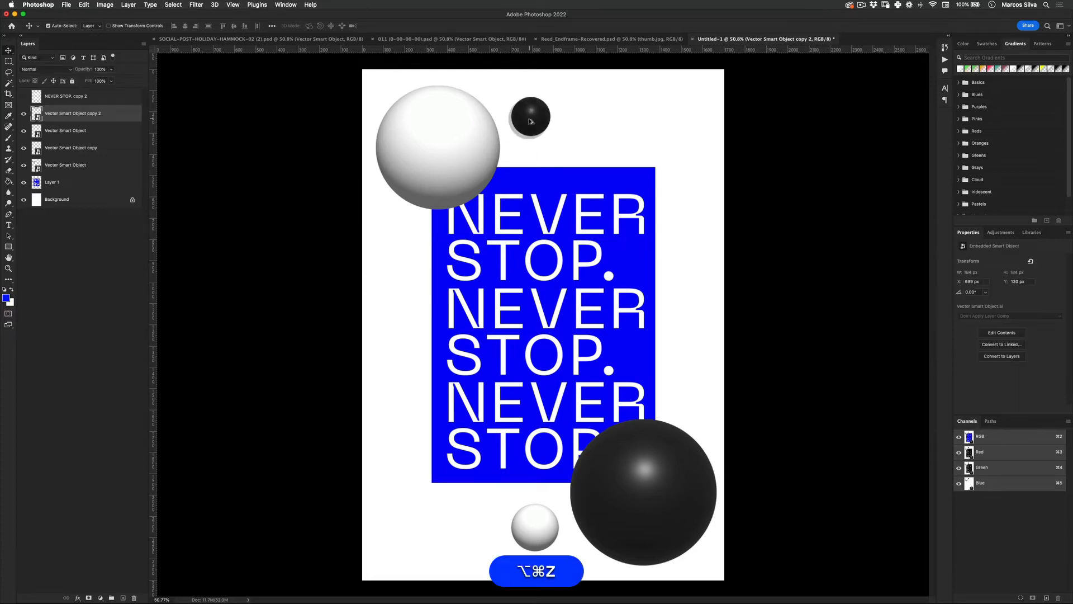
Duplicate the small white sphere to the rectangle's left edge, place it behind the rectangle and enlarge it to about 302 px.
{"action": "left_click_drag", "start_coordinate": [535, 528], "coordinate": [434, 260]}
{"action": "key", "text": "super+bracketleft"}
{"action": "key", "text": "super+bracketleft"}
{"action": "key", "text": "super+bracketleft"}
{"action": "key", "text": "super+t"}
{"action": "key", "text": "Return"}
Add an enlarged black sphere copy over the rectangle's right edge and a white copy scaled to 57.90% at the poster's right edge.
{"action": "left_click_drag", "start_coordinate": [531, 116], "coordinate": [655, 255]}
{"action": "key", "text": "super+t"}
{"action": "key", "text": "Return"}
{"action": "left_click_drag", "start_coordinate": [427, 272], "coordinate": [693, 342]}
{"action": "key", "text": "super+t"}
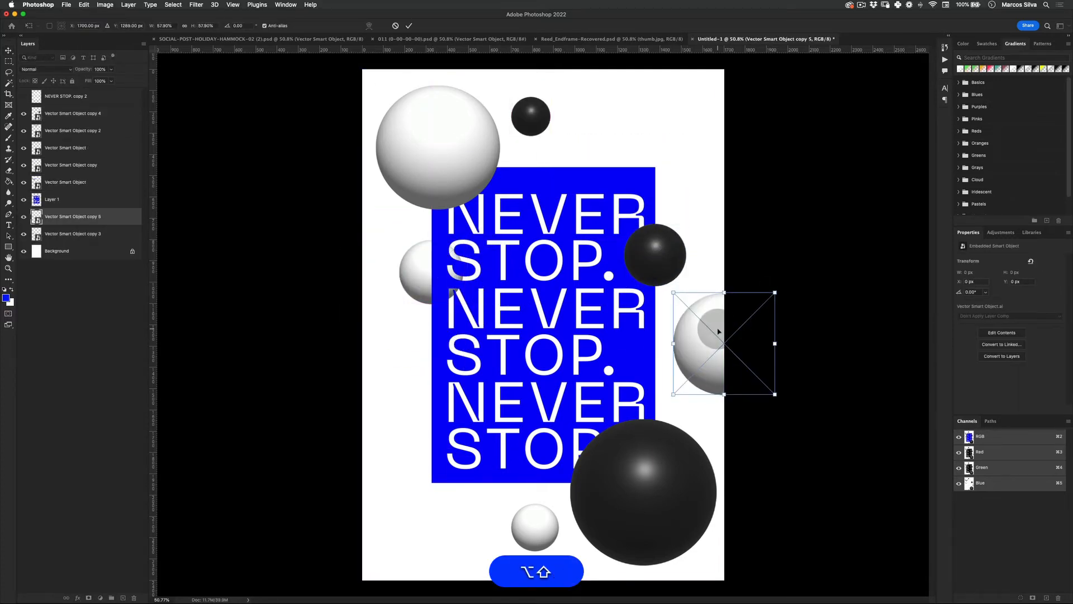
{"action": "key", "text": "Return"}
Duplicate a black sphere enlarged over the poster's lower-left edge and a white sphere scaled down just above it.
{"action": "left_click_drag", "start_coordinate": [532, 117], "coordinate": [391, 447]}
{"action": "left_click_drag", "start_coordinate": [428, 273], "coordinate": [371, 391]}
{"action": "key", "text": "super+t"}
{"action": "key", "text": "Return"}
{"action": "key", "text": "super+t"}
{"action": "key", "text": "Return"}
{"action": "key", "text": "v"}
{"action": "left_click_drag", "start_coordinate": [390, 441], "coordinate": [398, 437]}
Duplicate a small black sphere beside the rectangle's upper-left side and a white sphere at its upper edge, placed behind Layer 1.
{"action": "left_click_drag", "start_coordinate": [531, 116], "coordinate": [400, 236]}
{"action": "key", "text": "Return"}
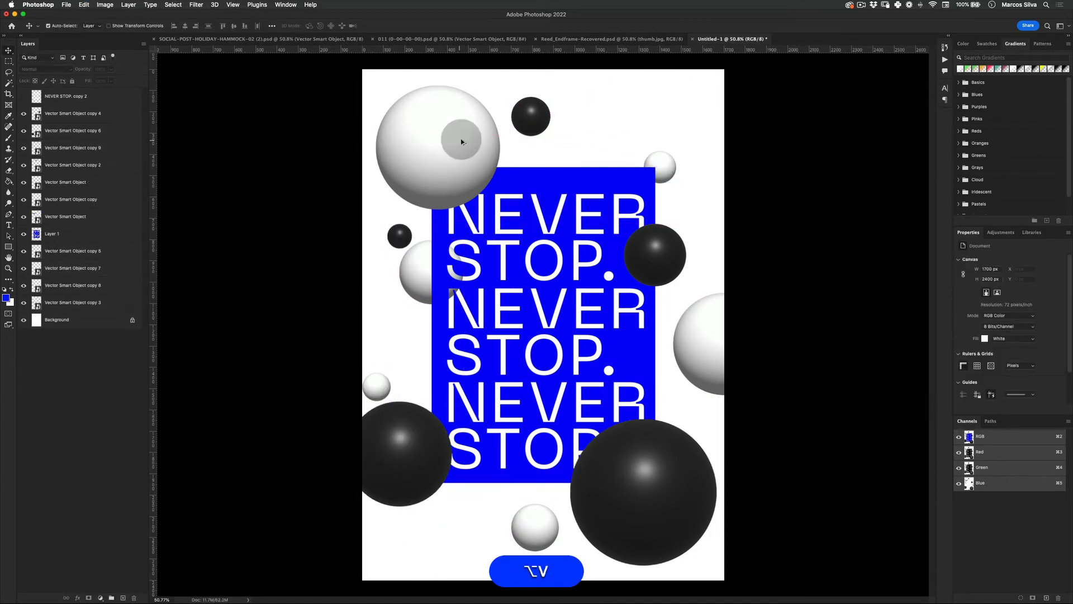
{"action": "left_click_drag", "start_coordinate": [535, 527], "coordinate": [565, 168]}
{"action": "left_click_drag", "start_coordinate": [31, 218], "coordinate": [31, 240]}
Enlarge the lower-right black sphere to about 940 px past the poster's corner and move the small upper-right white sphere off the rectangle.
{"action": "left_click_drag", "start_coordinate": [644, 492], "coordinate": [673, 520]}
{"action": "key", "text": "super+t"}
{"action": "left_click_drag", "start_coordinate": [600, 447], "coordinate": [574, 420]}
{"action": "key", "text": "Return"}
{"action": "left_click_drag", "start_coordinate": [657, 164], "coordinate": [684, 190]}
Duplicate a black sphere, scaled down, over the first "STOP." and an enlarged white sphere over the second "STOP.".
{"action": "left_click_drag", "start_coordinate": [655, 254], "coordinate": [531, 252]}
{"action": "key", "text": "super+t"}
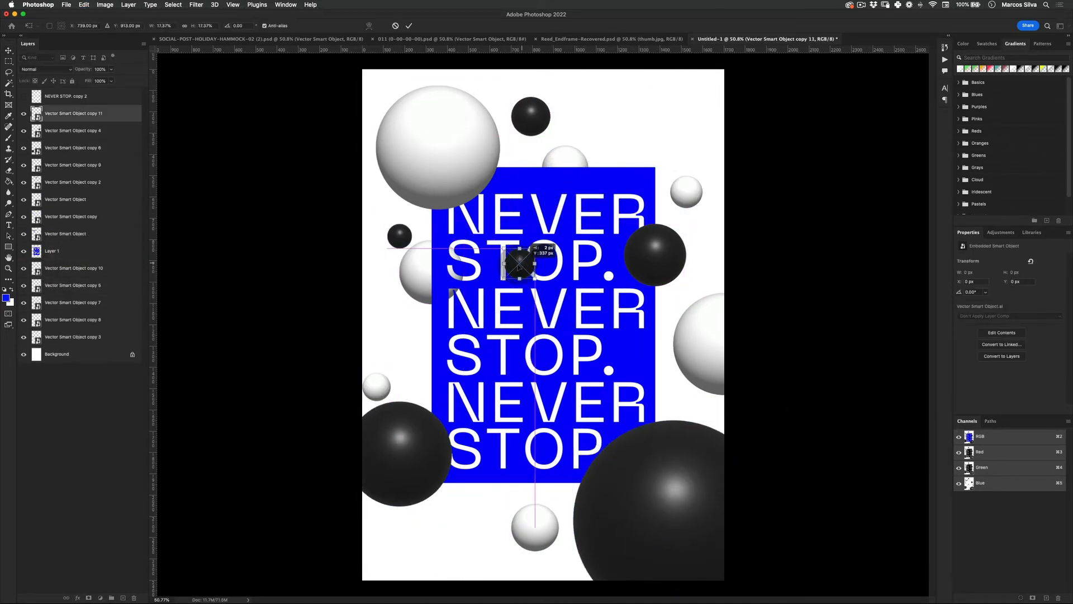
{"action": "left_click_drag", "start_coordinate": [535, 527], "coordinate": [556, 408]}
{"action": "key", "text": "super+t"}
{"action": "key", "text": "Return"}
Add an enlarged black sphere copy cropped by the poster's upper edge near the right corner, and enlarge the lower-left black sphere.
{"action": "left_click_drag", "start_coordinate": [400, 236], "coordinate": [654, 118]}
{"action": "key", "text": "Return"}
{"action": "left_click_drag", "start_coordinate": [458, 431], "coordinate": [454, 445]}
{"action": "left_click", "coordinate": [755, 263]}
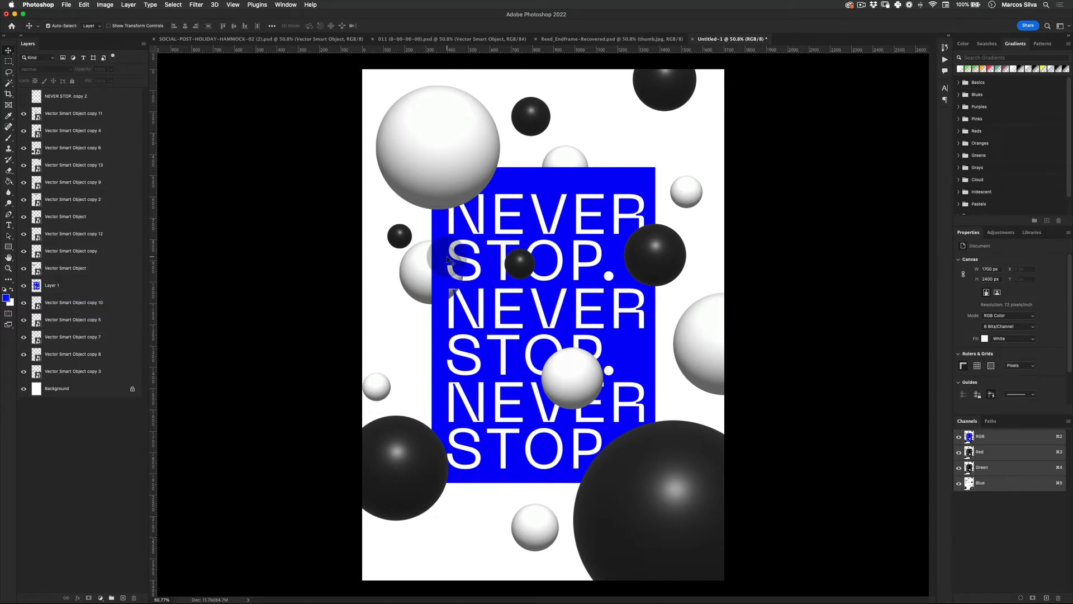
{"action": "left_click_drag", "start_coordinate": [412, 274], "coordinate": [429, 281]}
{"action": "key", "text": "super+z"}
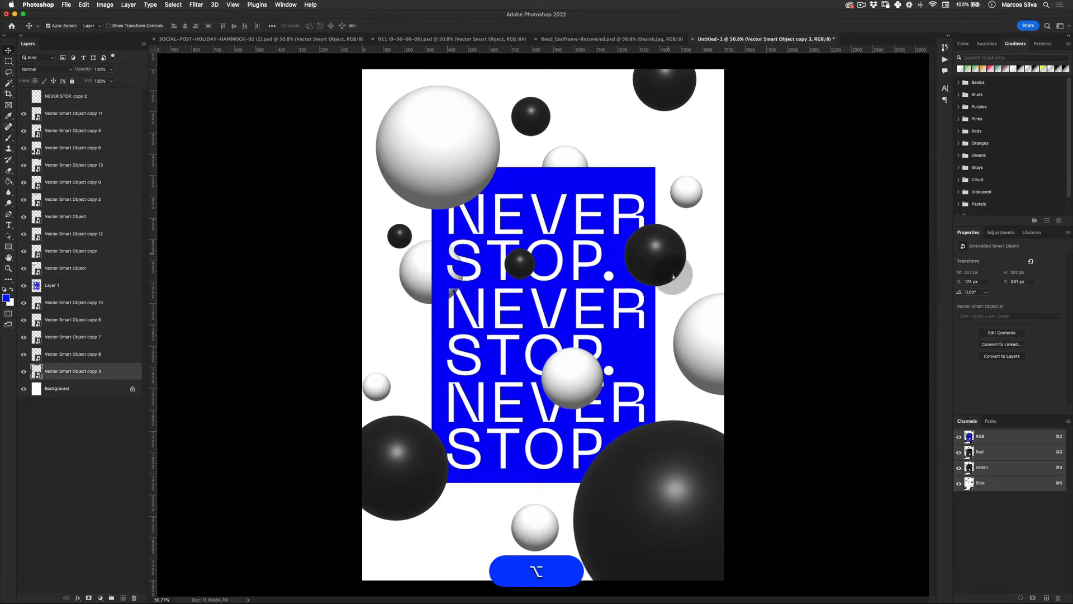
Duplicate the right-hand black sphere, send it behind the rectangle, resize it to about 304 px and place it at the rectangle's left edge.
{"action": "left_click_drag", "start_coordinate": [677, 259], "coordinate": [674, 376]}
{"action": "key", "text": "super"}
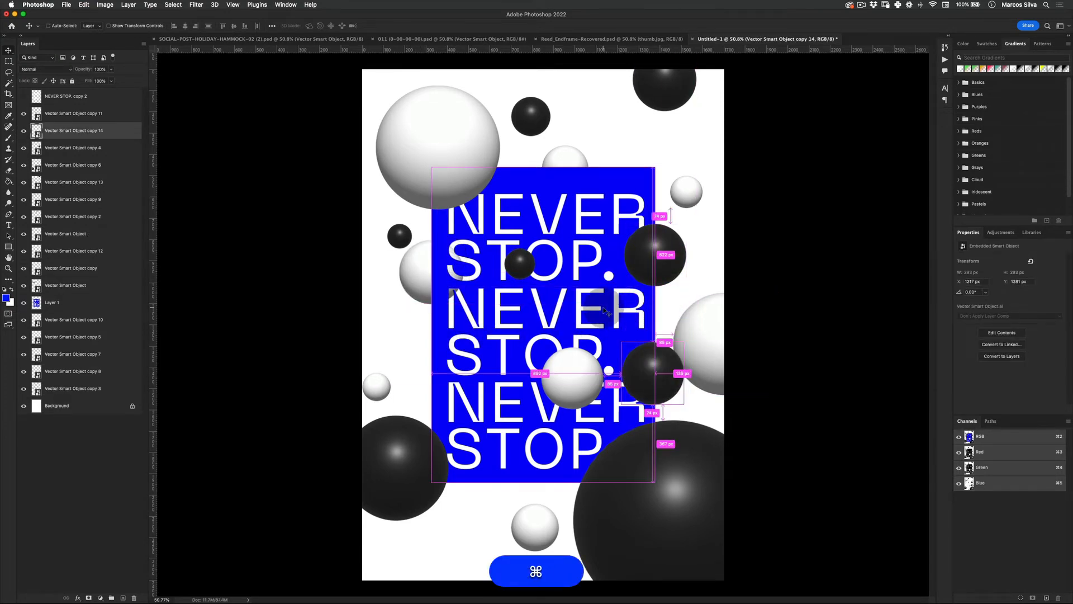
{"action": "key", "text": "shift+super+bracketleft"}
{"action": "key", "text": "super+t"}
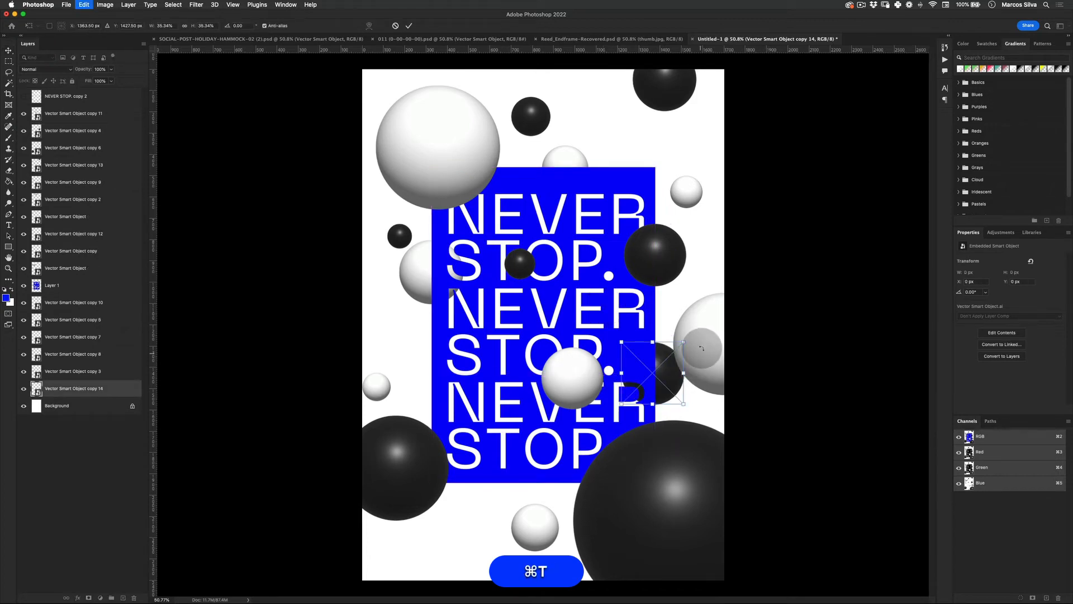
{"action": "left_click_drag", "start_coordinate": [683, 342], "coordinate": [697, 328]}
{"action": "left_click_drag", "start_coordinate": [665, 366], "coordinate": [616, 186]}
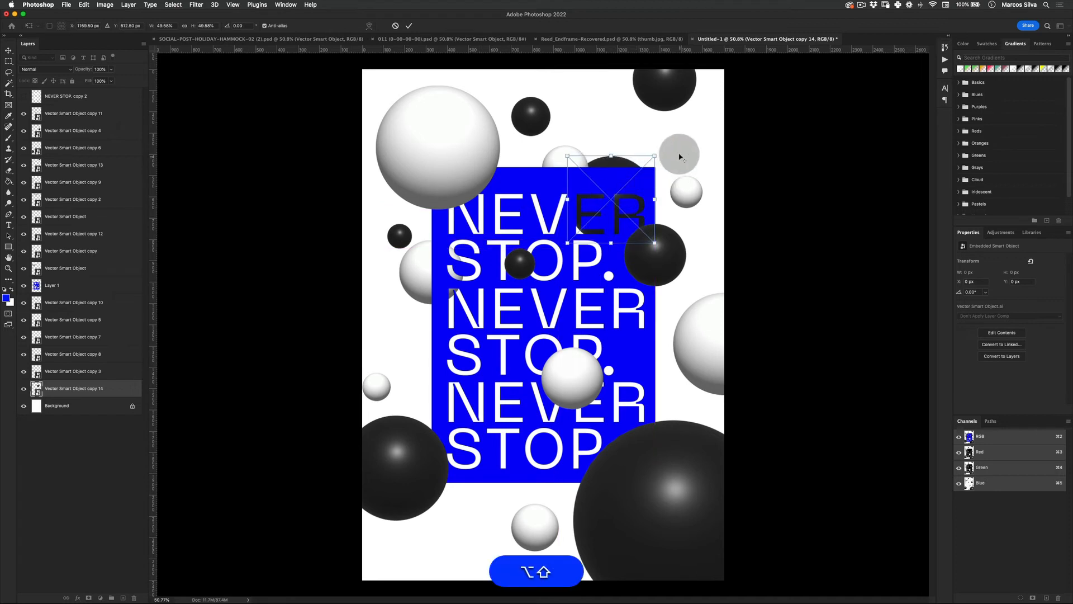
{"action": "left_click_drag", "start_coordinate": [654, 156], "coordinate": [443, 332]}
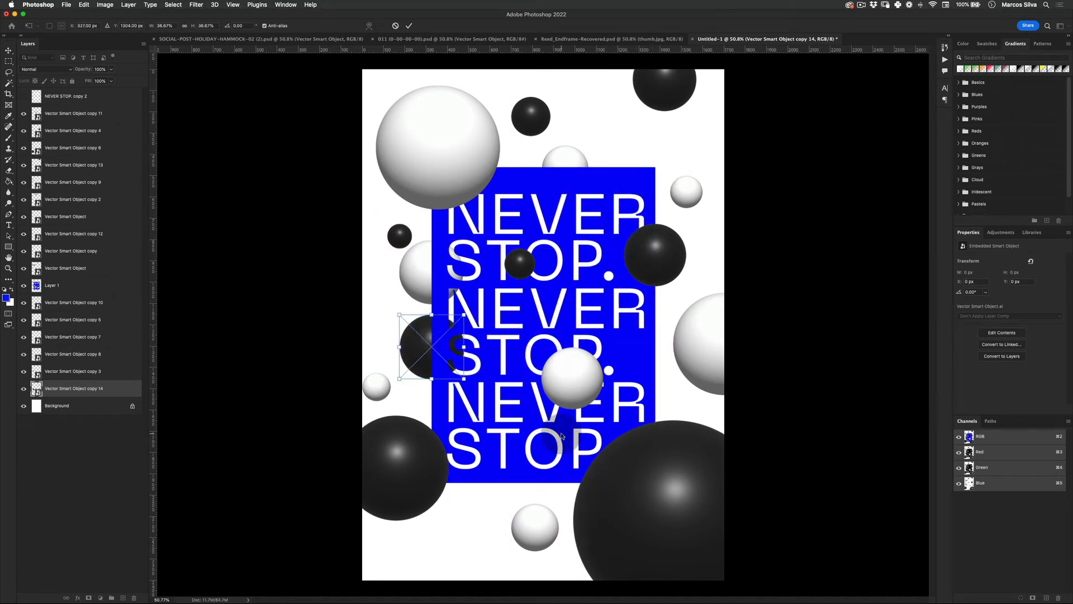
{"action": "key", "text": "Return"}
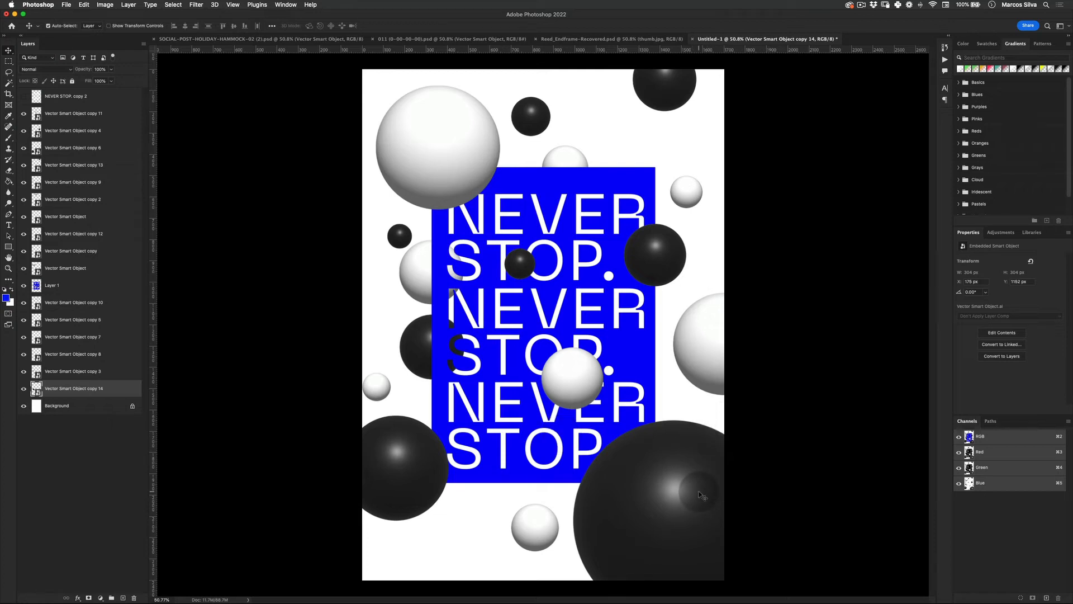
Apply a Gaussian Blur with a radius of 15 pixels to the large lower-right black sphere.
{"action": "left_click", "coordinate": [643, 484]}
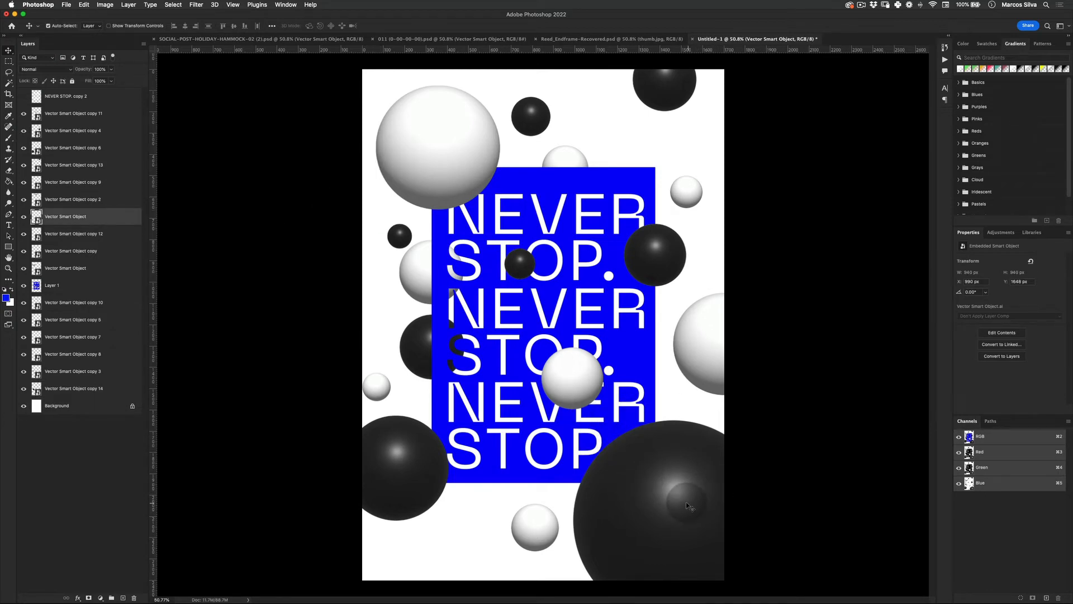
{"action": "left_click", "coordinate": [196, 5]}
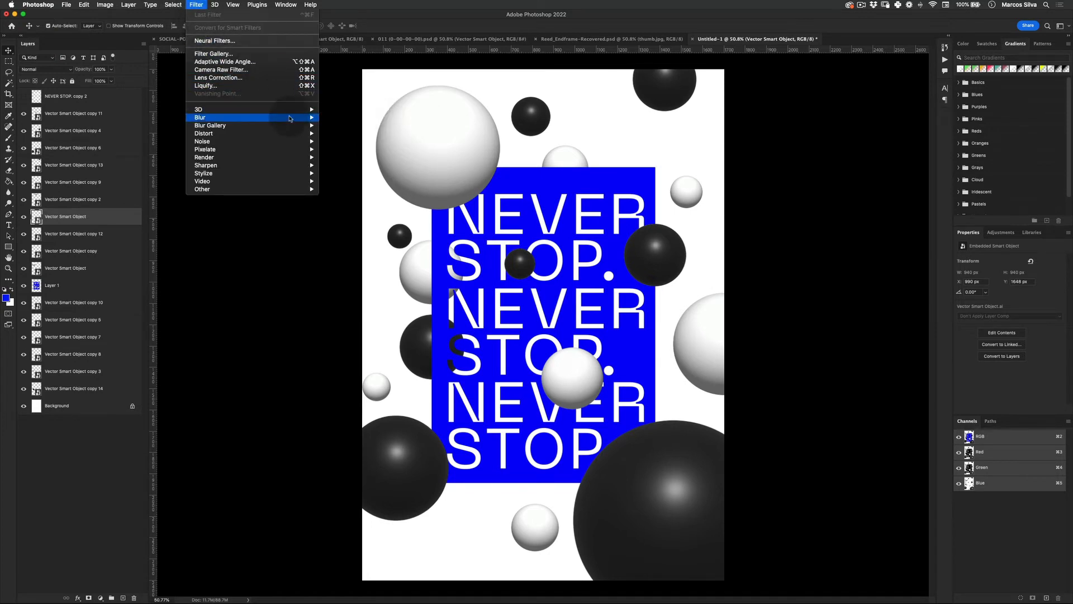
{"action": "mouse_move", "coordinate": [276, 117]}
{"action": "left_click", "coordinate": [360, 150]}
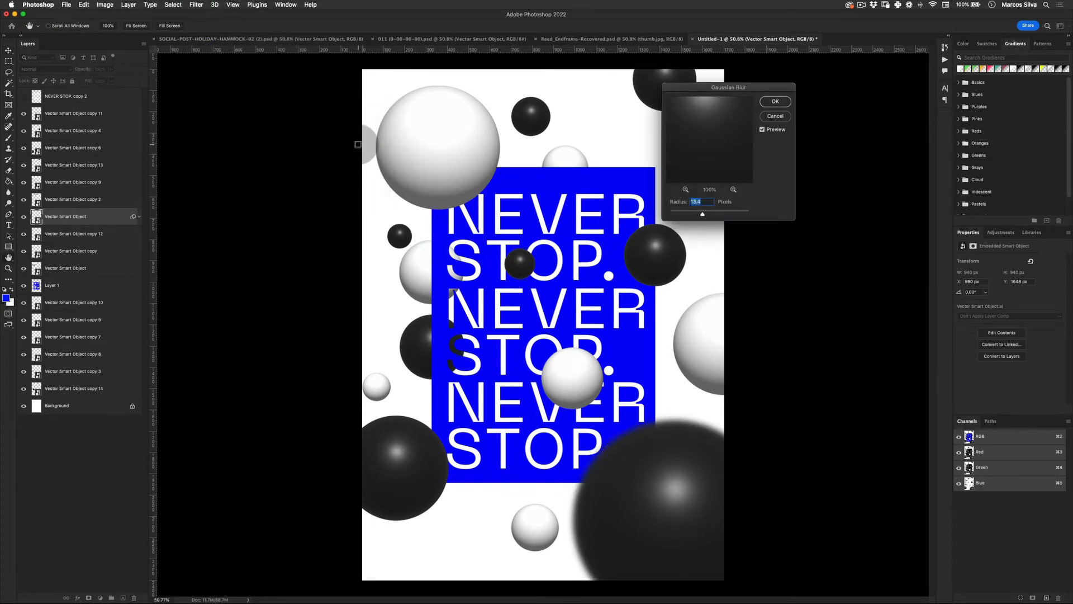
{"action": "left_click_drag", "start_coordinate": [706, 214], "coordinate": [703, 216]}
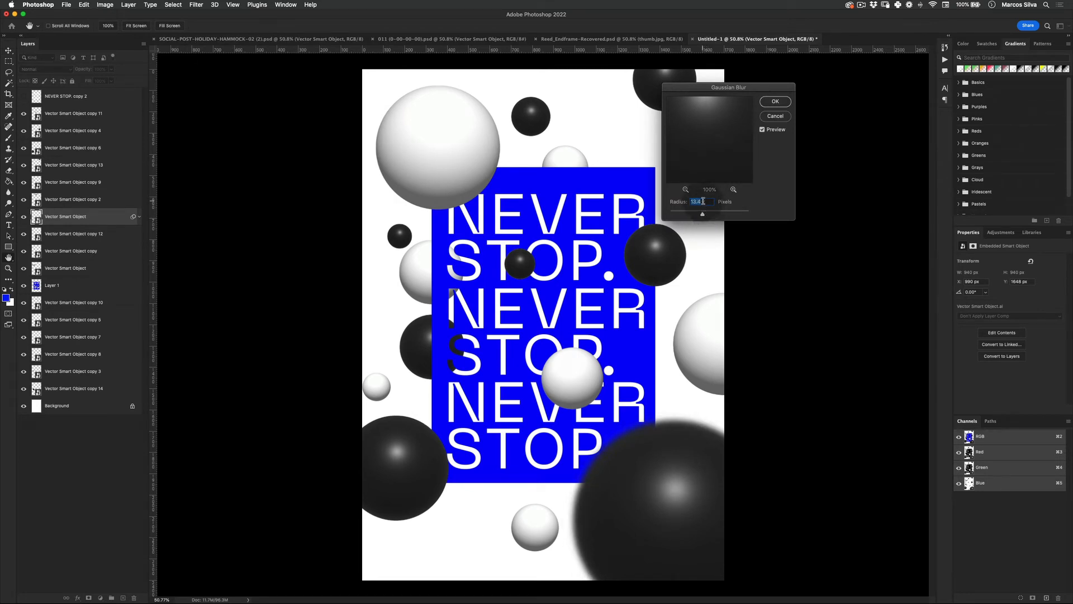
{"action": "type", "text": "1"}
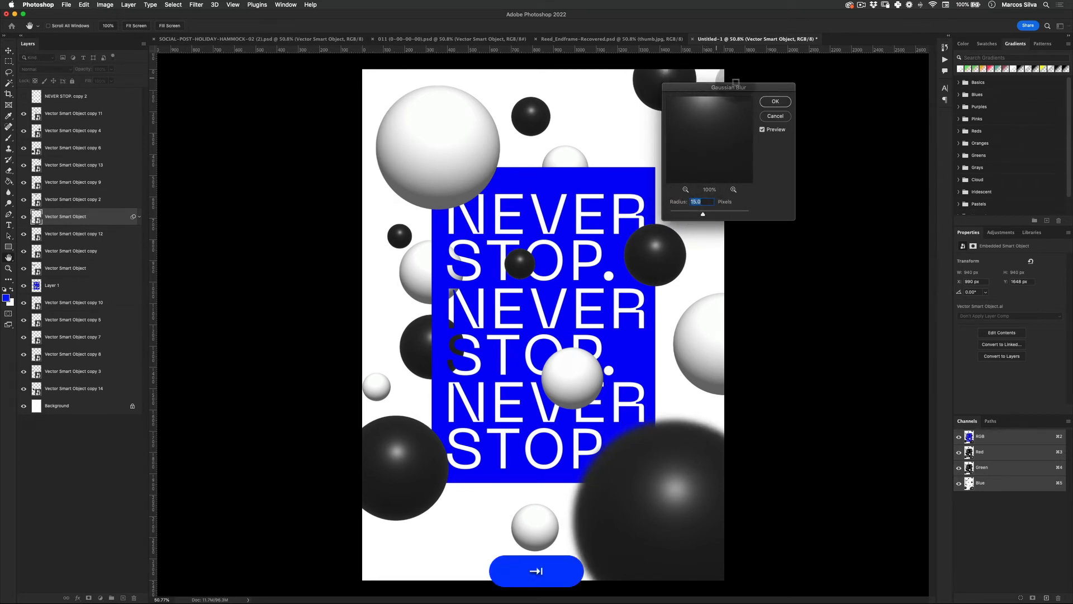
{"action": "left_click", "coordinate": [776, 101]}
{"action": "key", "text": "v"}
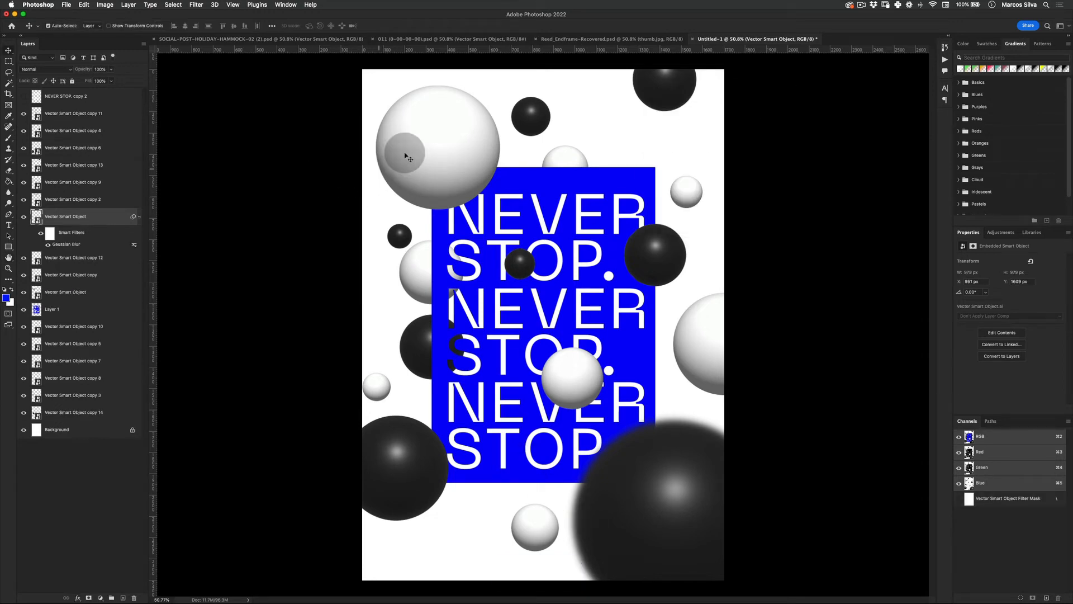
Duplicate the small black sphere near the poster's upper edge and place the copy cropped by the upper-left corner.
{"action": "left_click", "coordinate": [426, 121]}
{"action": "left_click_drag", "start_coordinate": [426, 249], "coordinate": [400, 71]}
{"action": "key", "text": "alt+super+z"}
{"action": "left_click_drag", "start_coordinate": [530, 112], "coordinate": [362, 74]}
Apply a Gaussian Blur with a radius of 15 pixels to the black sphere in the poster's upper-left corner.
{"action": "left_click", "coordinate": [196, 4]}
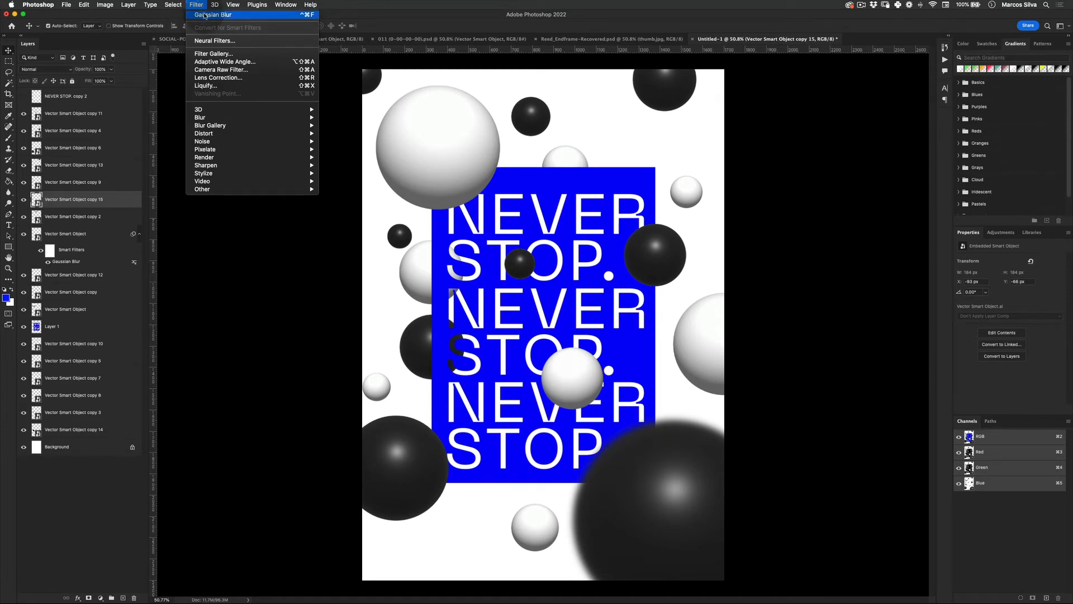
{"action": "left_click", "coordinate": [204, 15]}
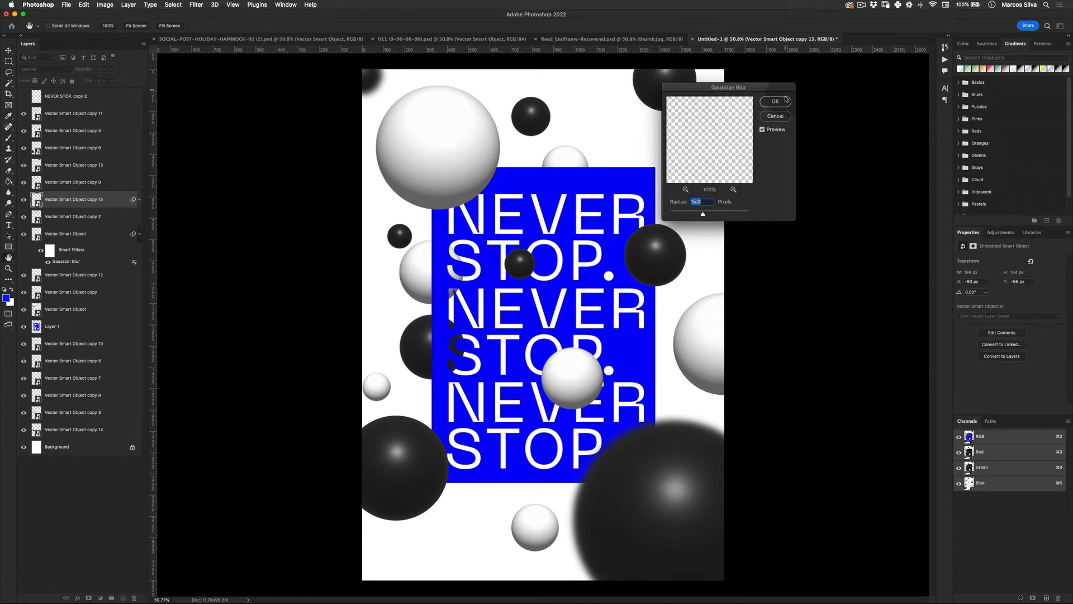
{"action": "left_click", "coordinate": [785, 101]}
{"action": "key", "text": "v"}
{"action": "key", "text": "space"}
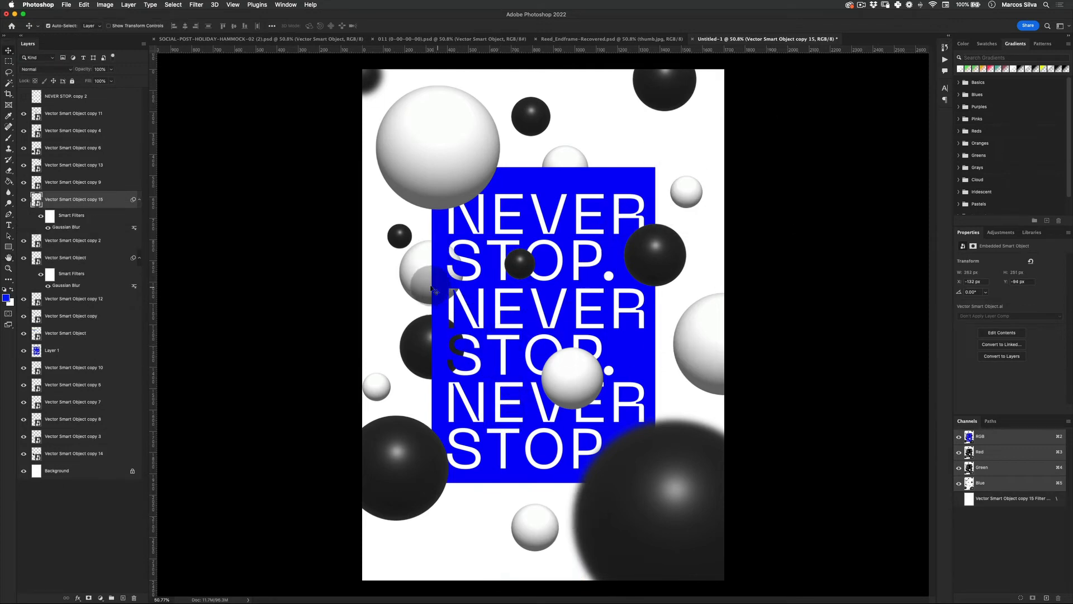
Apply a Gaussian Blur with a radius of 7.2 pixels to the white sphere behind the rectangle's left edge.
{"action": "left_click", "coordinate": [417, 317]}
{"action": "left_click", "coordinate": [197, 4]}
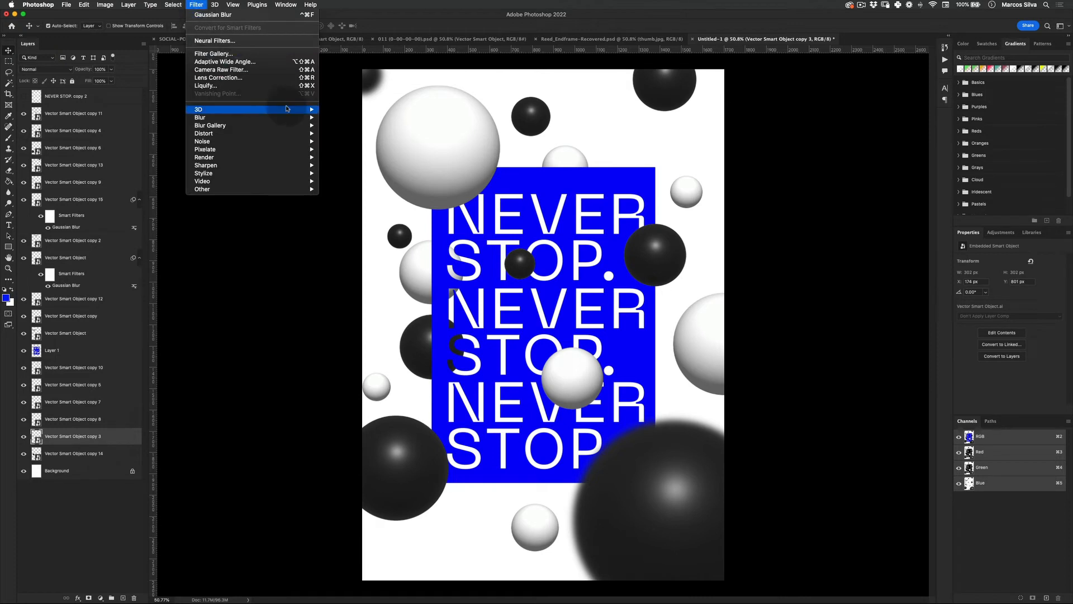
{"action": "left_click", "coordinate": [256, 15]}
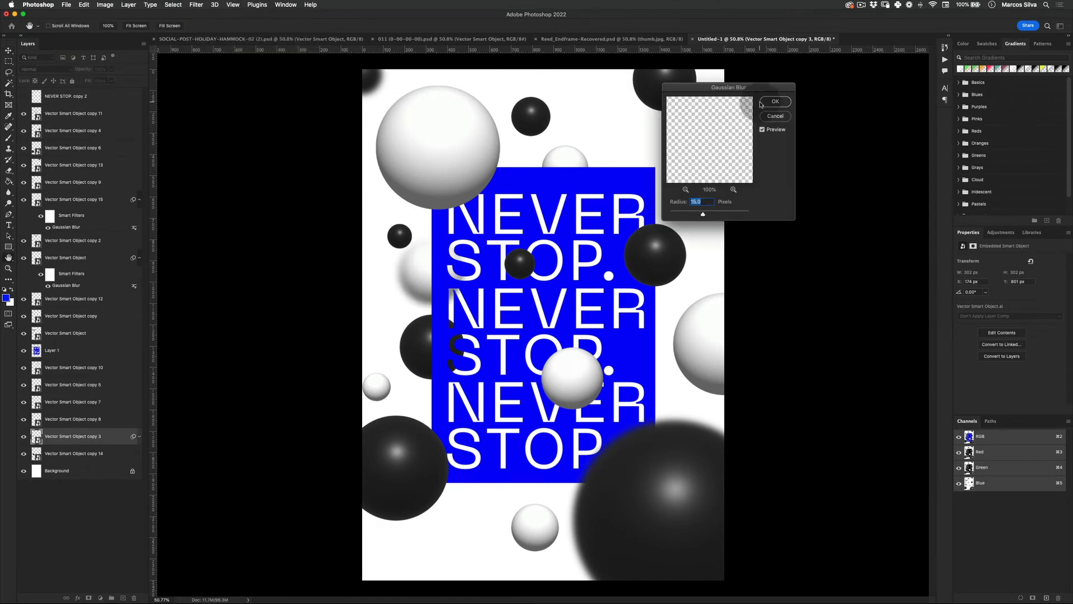
{"action": "left_click_drag", "start_coordinate": [702, 217], "coordinate": [689, 217]}
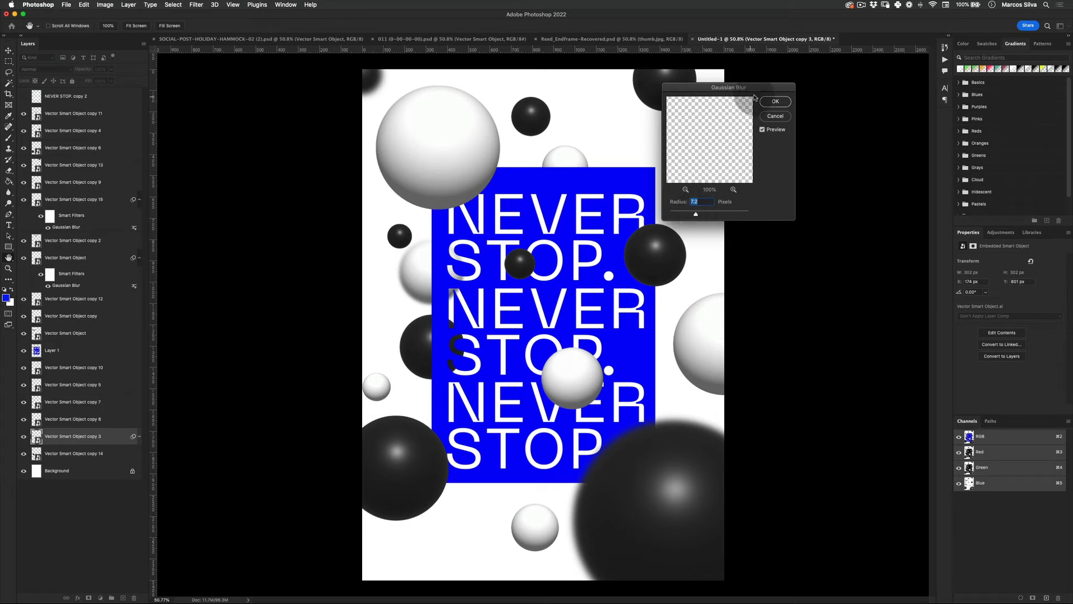
{"action": "left_click", "coordinate": [775, 101]}
{"action": "key", "text": "v"}
Move the small white sphere near the rectangle's upper-right corner slightly upward and give it a 7.2-pixel Gaussian Blur.
{"action": "left_click_drag", "start_coordinate": [696, 212], "coordinate": [694, 171]}
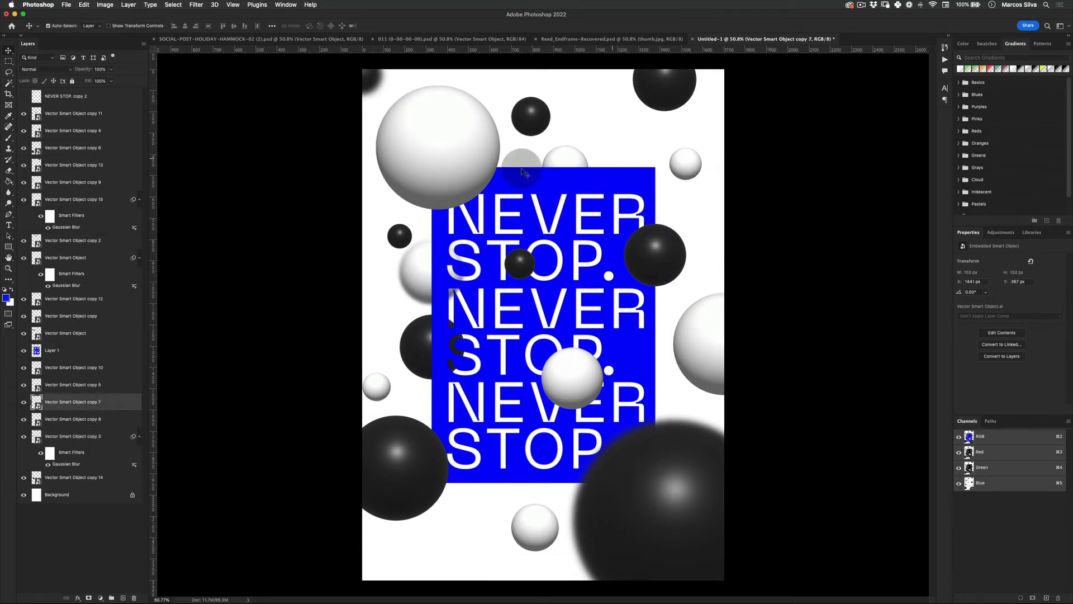
{"action": "left_click", "coordinate": [197, 5]}
{"action": "left_click", "coordinate": [218, 16]}
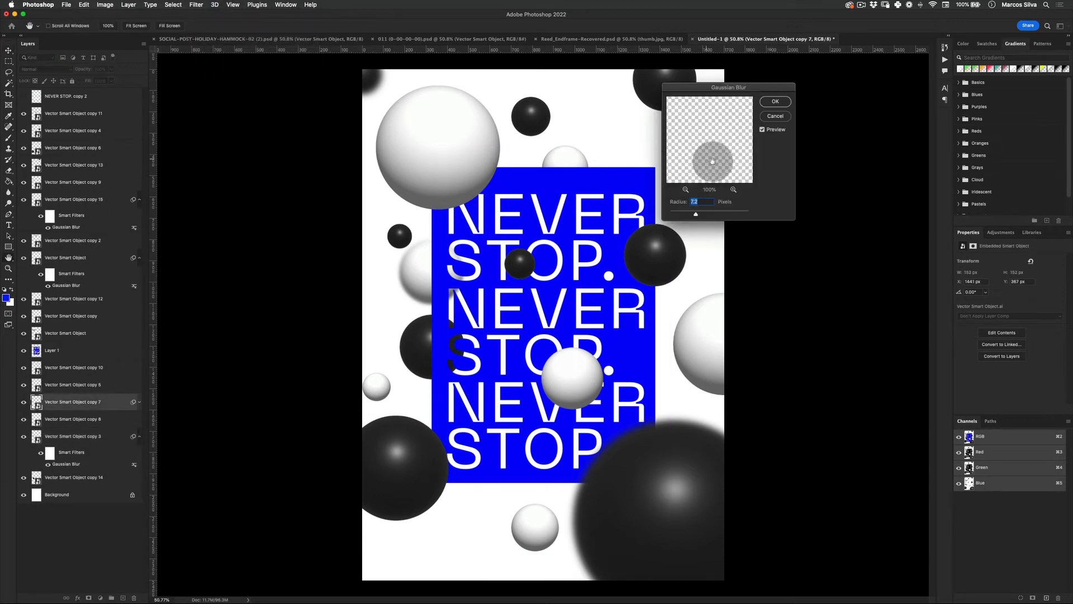
{"action": "left_click_drag", "start_coordinate": [773, 86], "coordinate": [892, 52]}
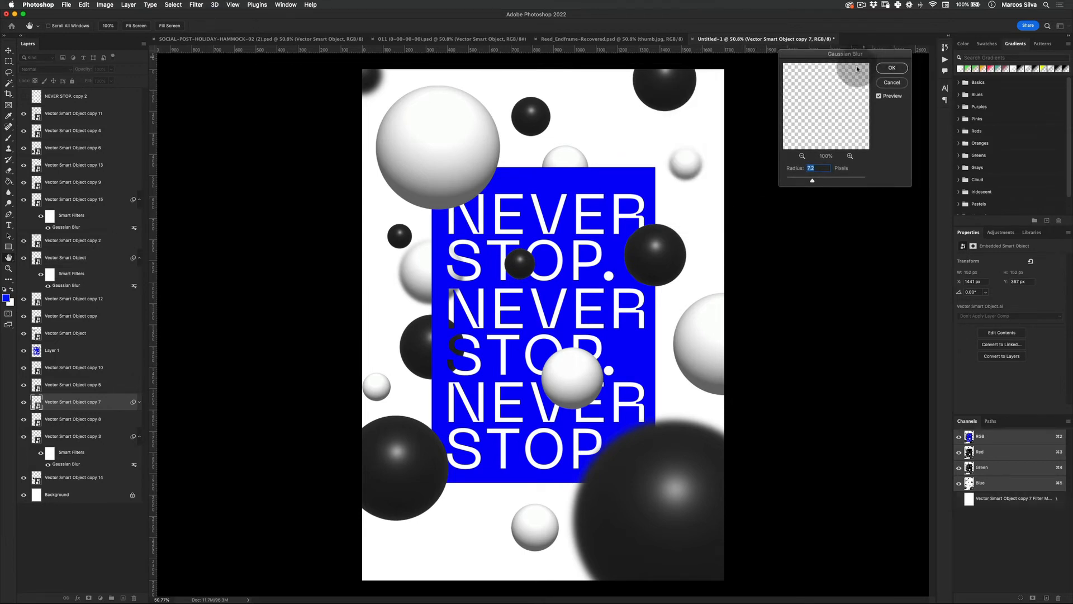
{"action": "left_click", "coordinate": [894, 66]}
{"action": "key", "text": "v"}
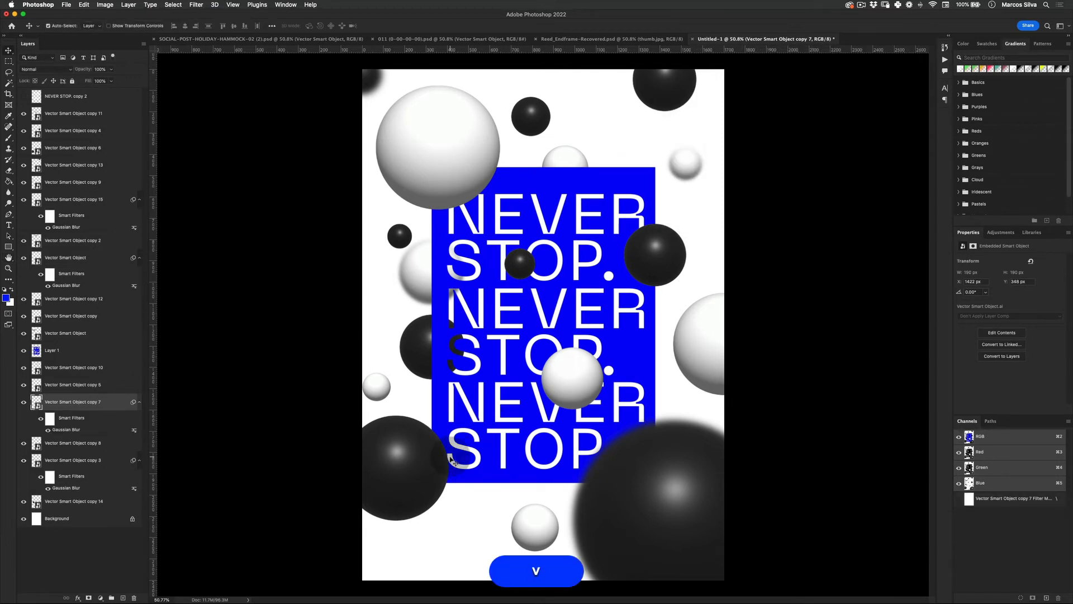
Enlarge the lower-left black sphere to about 555 px wide.
{"action": "left_click_drag", "start_coordinate": [448, 466], "coordinate": [448, 482]}
{"action": "key", "text": "ctrl+t"}
{"action": "mouse_move", "coordinate": [447, 429]}
{"action": "left_mouse_down"}
{"action": "mouse_move", "coordinate": [472, 409]}
{"action": "mouse_move", "coordinate": [435, 417]}
{"action": "left_mouse_up"}
{"action": "key", "text": "alt+shift+Return"}
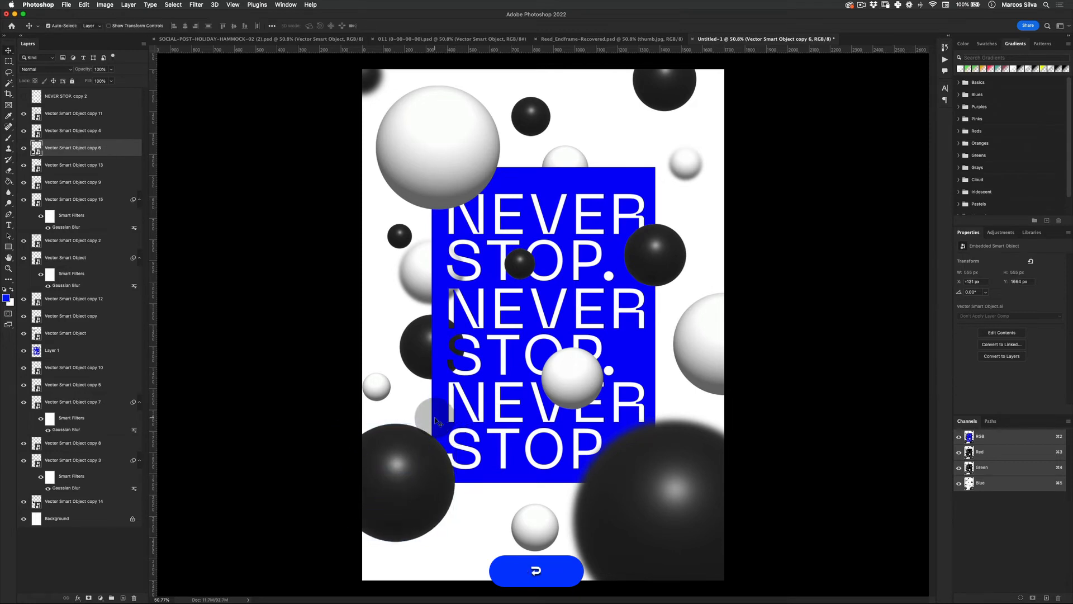
Add a new layer above all others, reset the colors to default and fill the layer with black.
{"action": "key", "text": "z"}
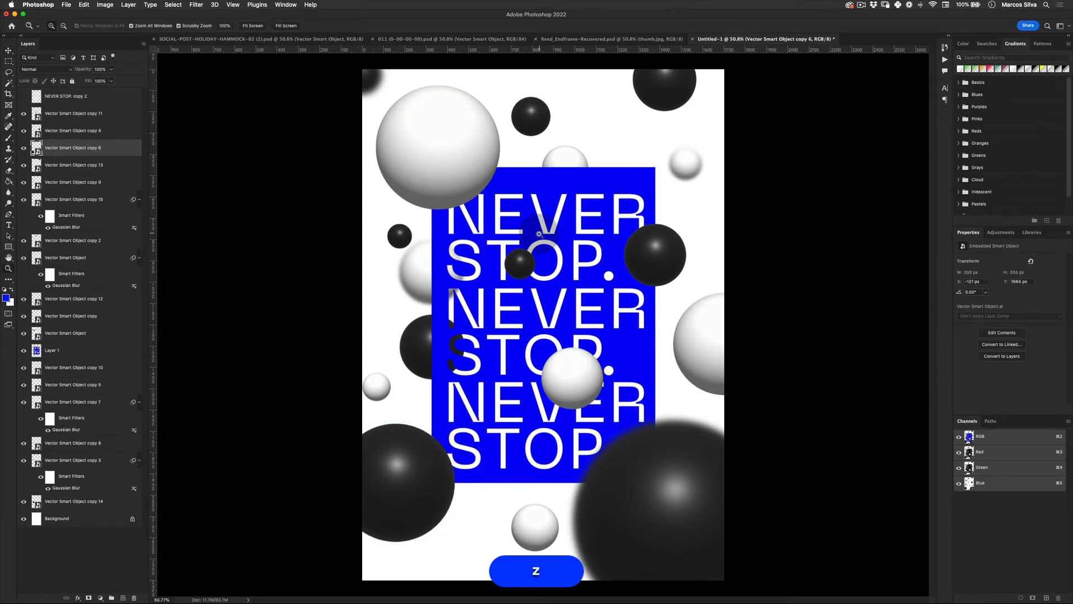
{"action": "mouse_move", "coordinate": [545, 246]}
{"action": "left_mouse_down"}
{"action": "mouse_move", "coordinate": [523, 247]}
{"action": "mouse_move", "coordinate": [538, 246]}
{"action": "left_mouse_up"}
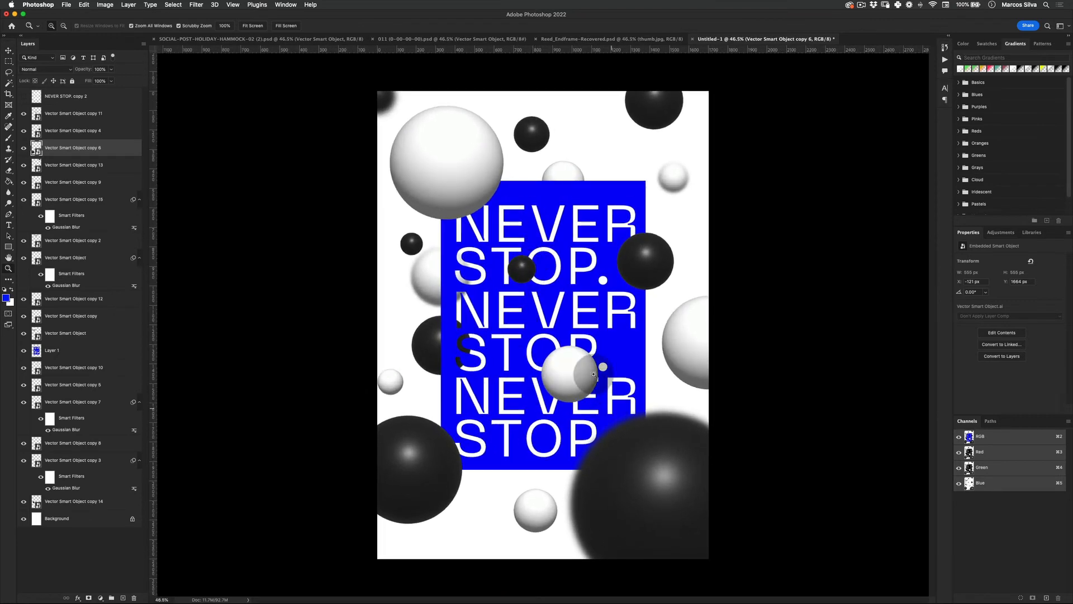
{"action": "left_click", "coordinate": [72, 96]}
{"action": "left_click", "coordinate": [124, 598]}
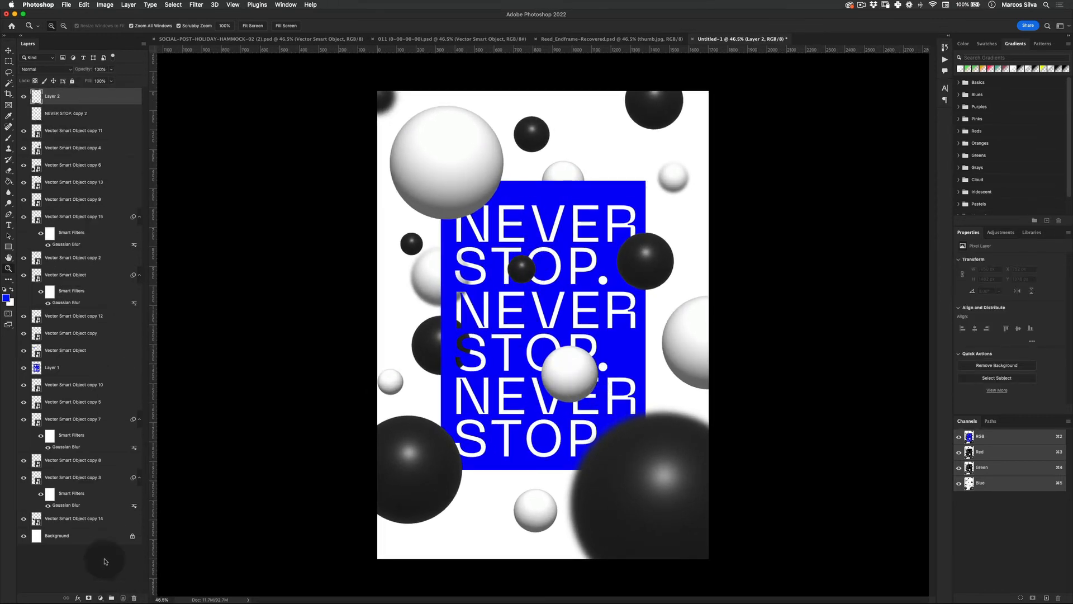
{"action": "key", "text": "d"}
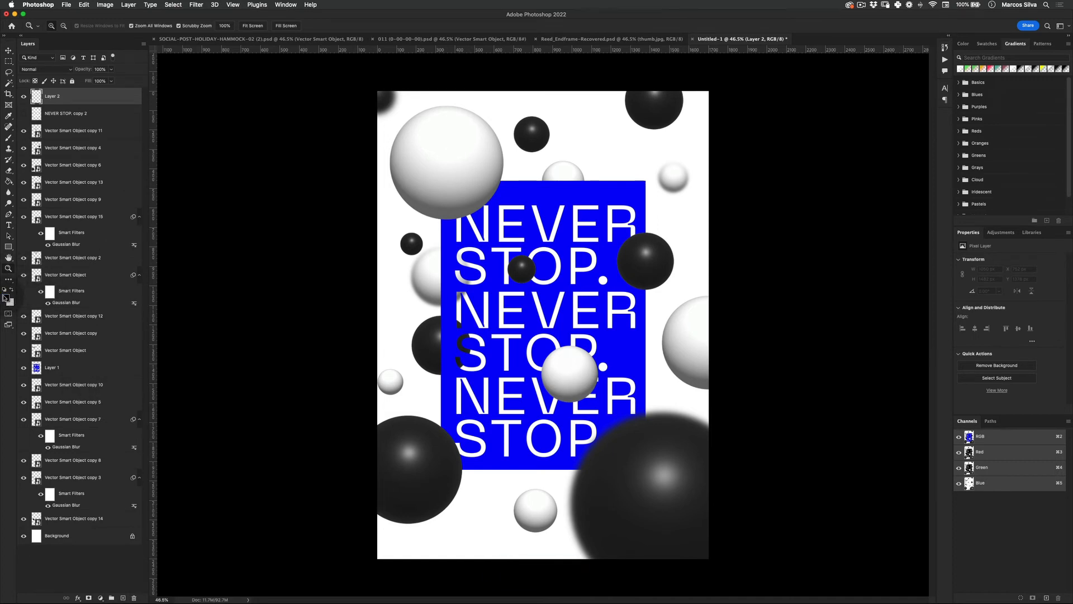
{"action": "key", "text": "alt"}
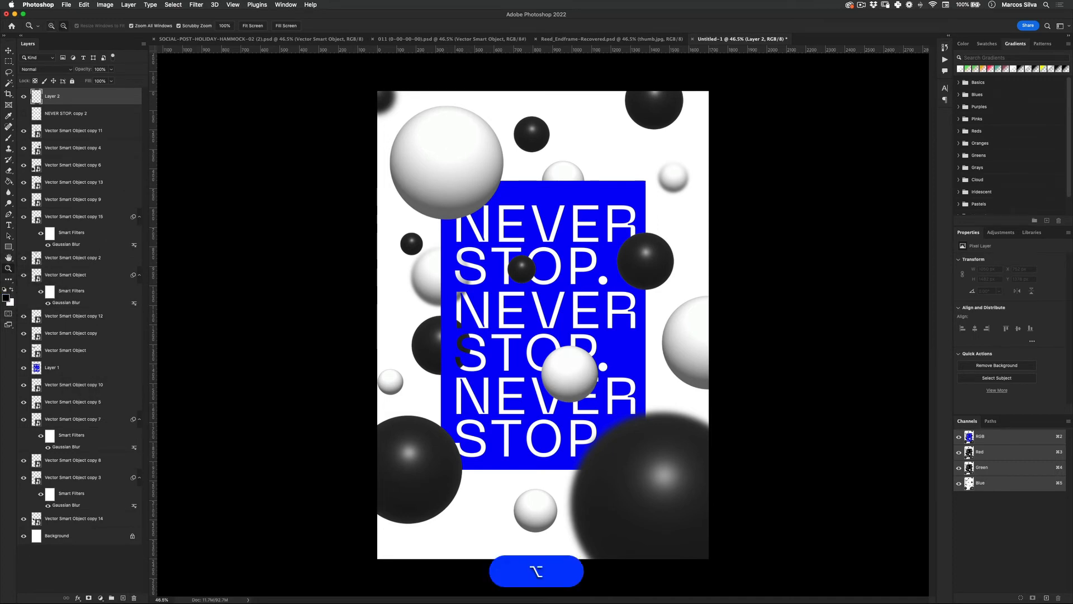
{"action": "key", "text": "alt+BackSpace"}
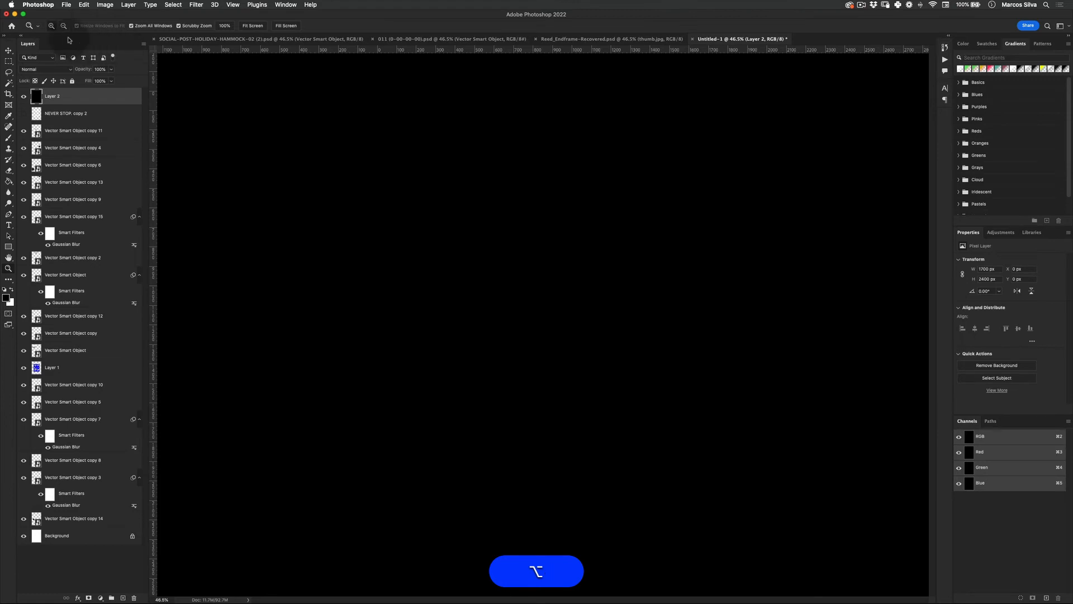
Add 10% monochromatic noise with Gaussian distribution to the black layer.
{"action": "left_click", "coordinate": [196, 5]}
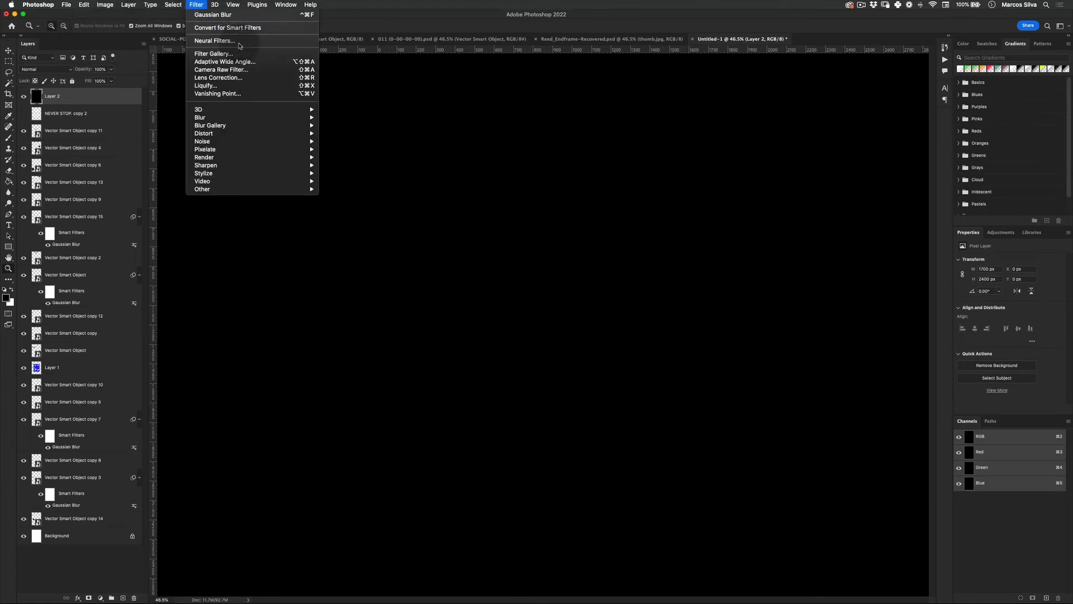
{"action": "mouse_move", "coordinate": [307, 177]}
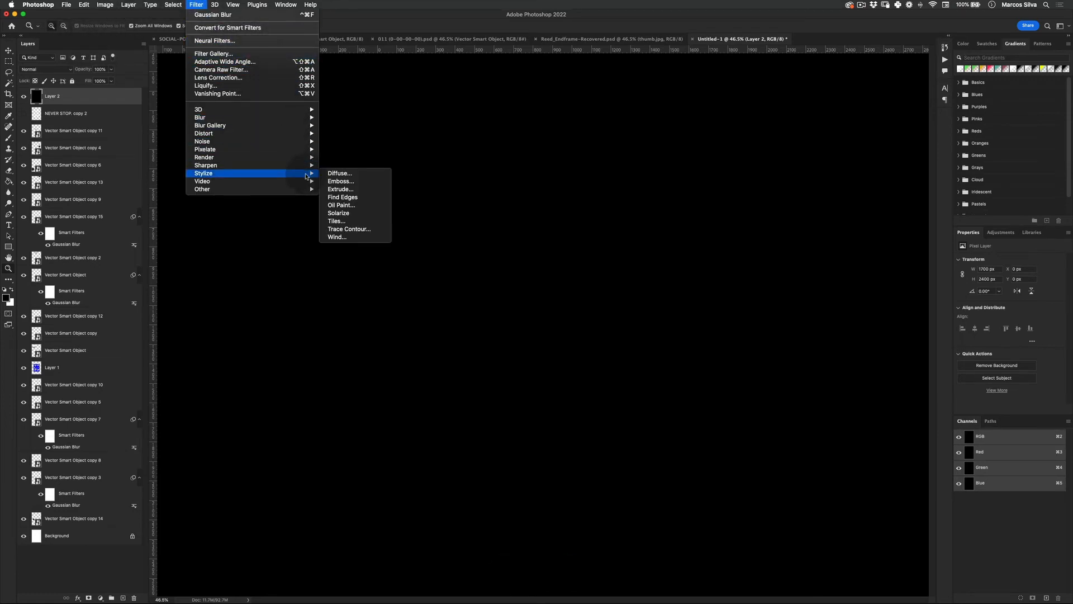
{"action": "mouse_move", "coordinate": [305, 142]}
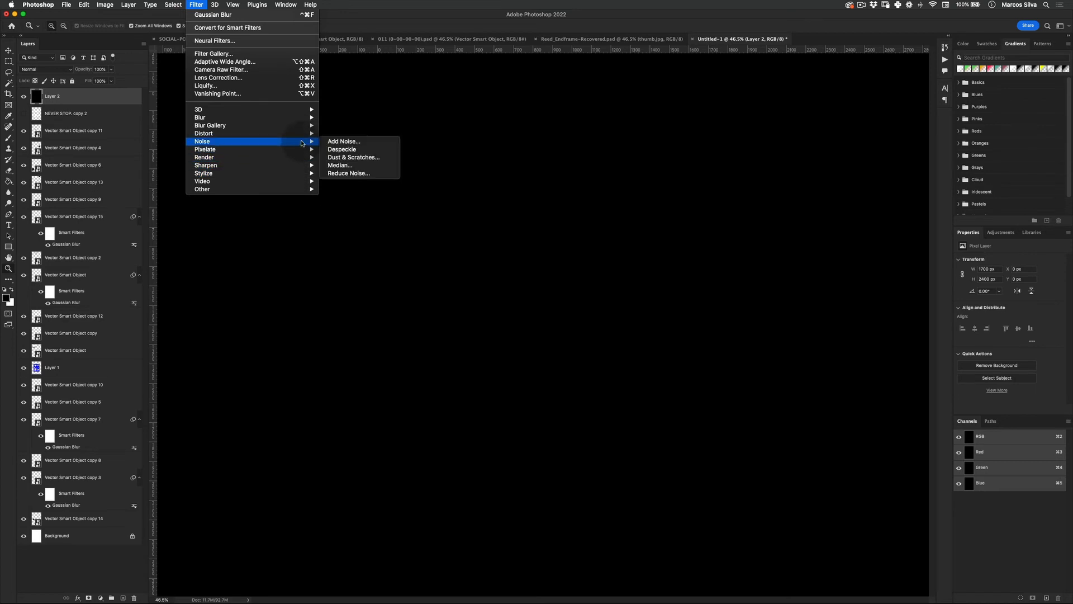
{"action": "left_click", "coordinate": [342, 142]}
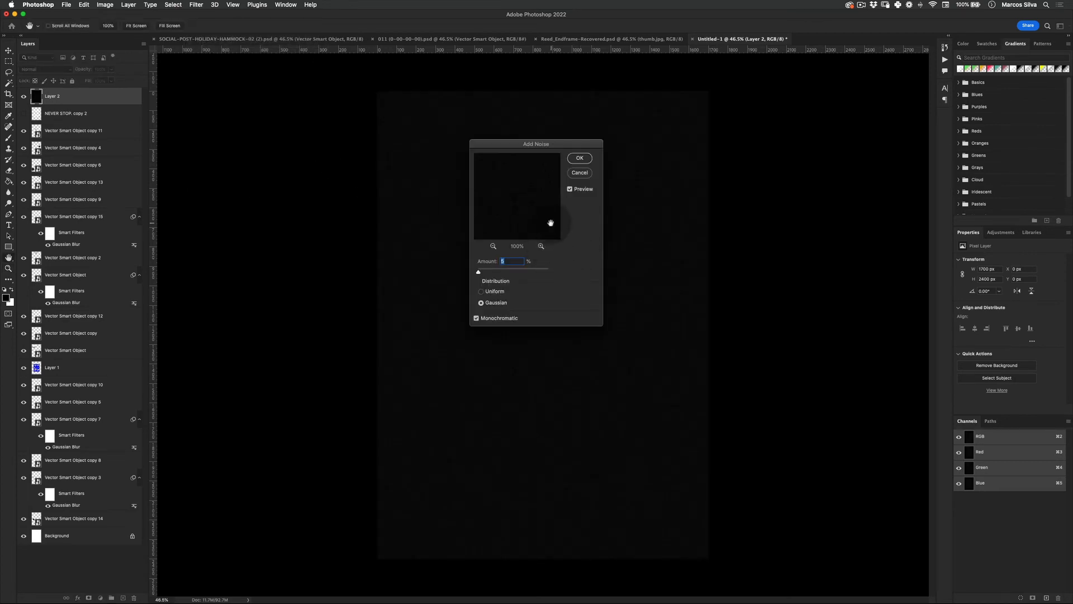
{"action": "type", "text": "10"}
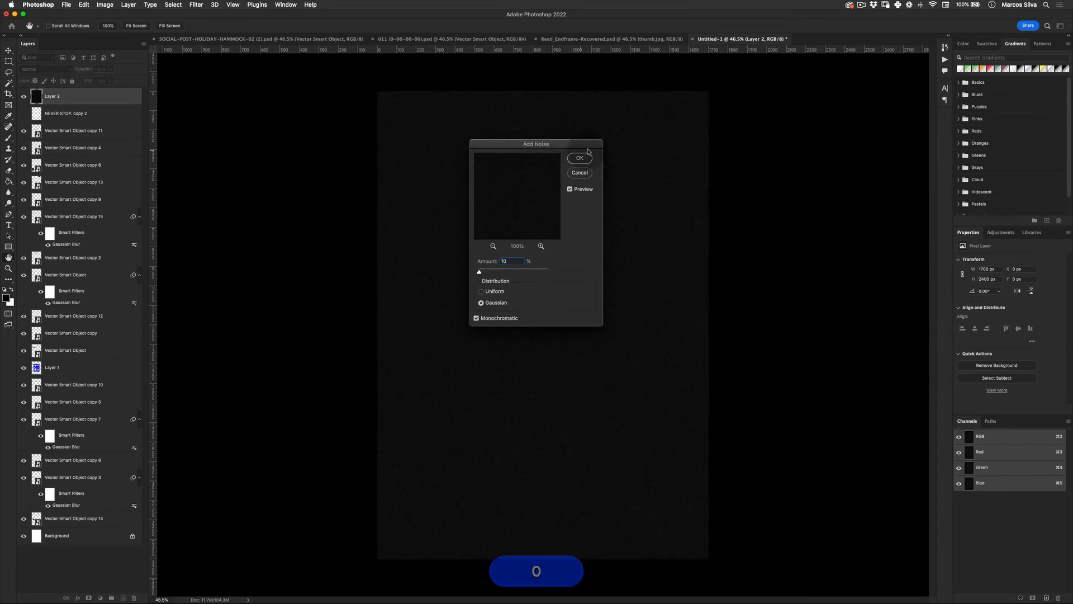
{"action": "left_click", "coordinate": [580, 158]}
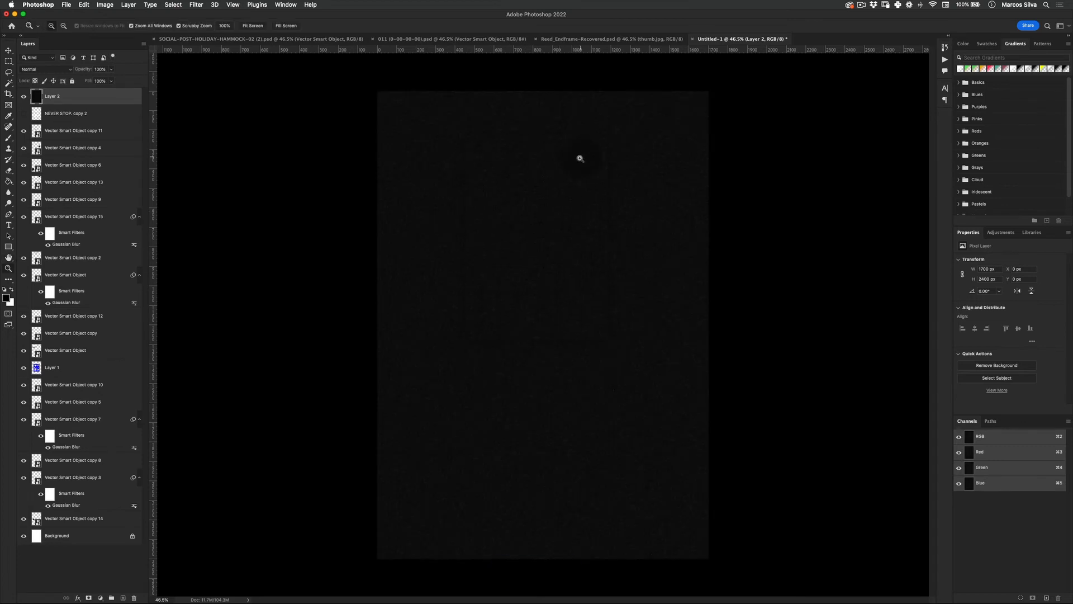
Try the Lighten blend mode on the noise layer and inspect the grain over the rectangle up close.
{"action": "left_click", "coordinate": [56, 69]}
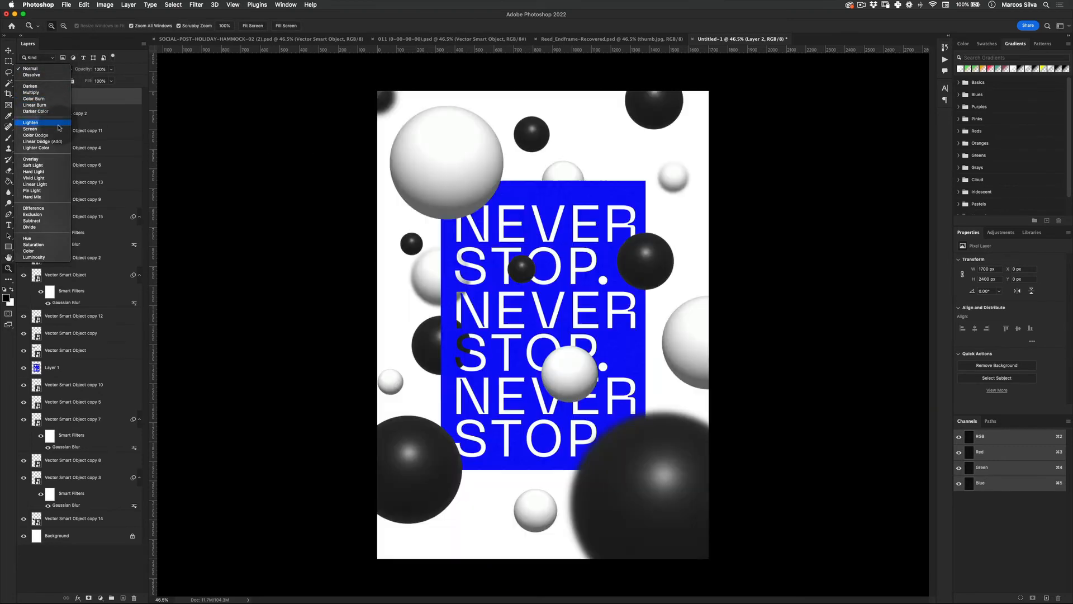
{"action": "left_click", "coordinate": [53, 123]}
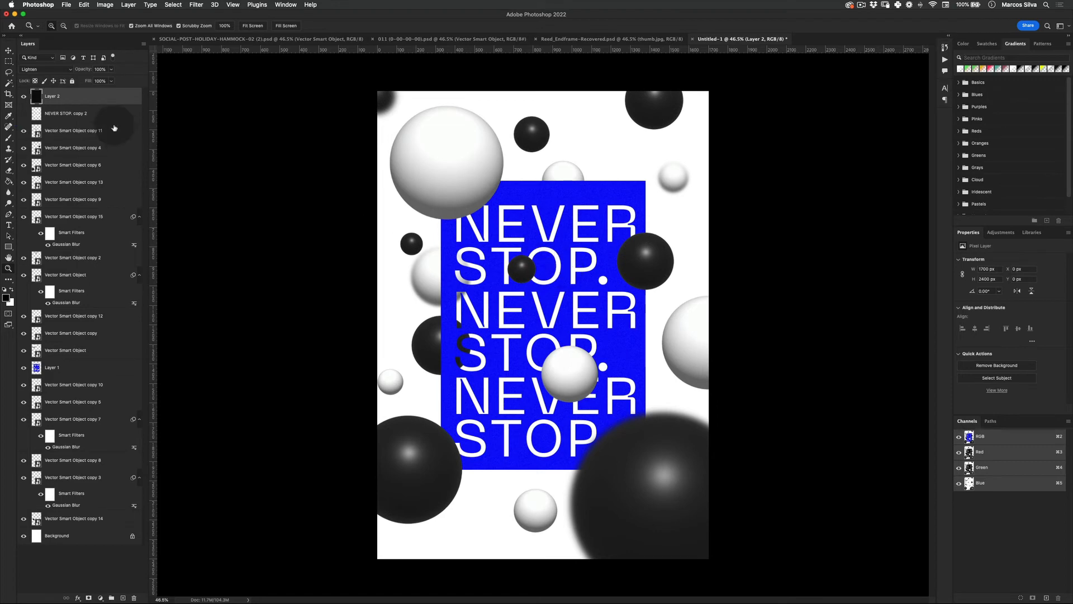
{"action": "key", "text": "z"}
{"action": "left_click_drag", "start_coordinate": [527, 203], "coordinate": [503, 193]}
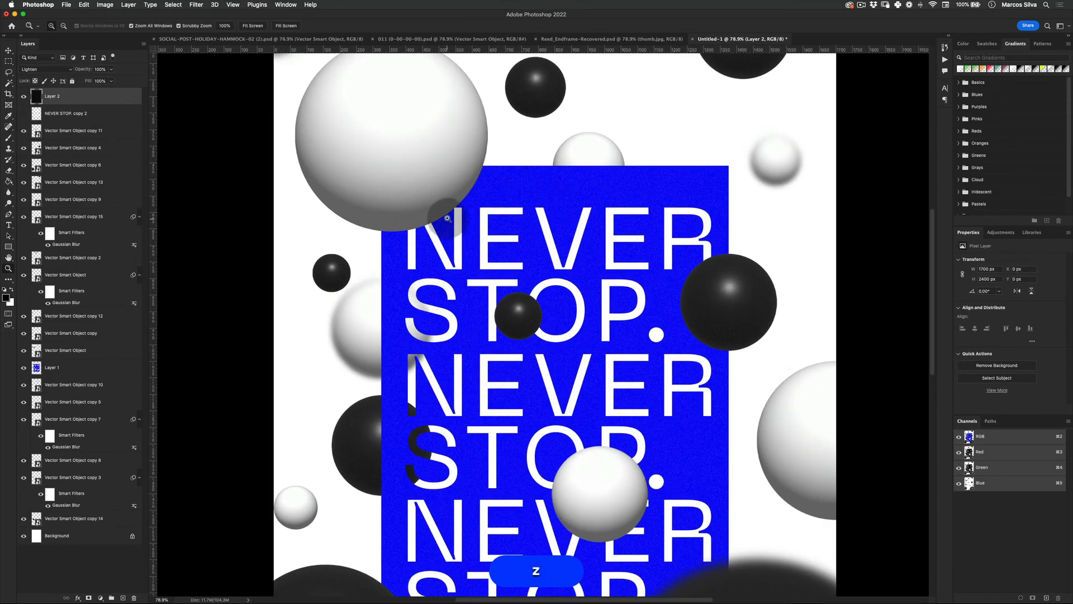
{"action": "mouse_move", "coordinate": [447, 218]}
{"action": "left_mouse_down"}
{"action": "mouse_move", "coordinate": [487, 208]}
{"action": "mouse_move", "coordinate": [455, 218]}
{"action": "left_mouse_up"}
{"action": "key", "text": "z"}
{"action": "key", "text": "space"}
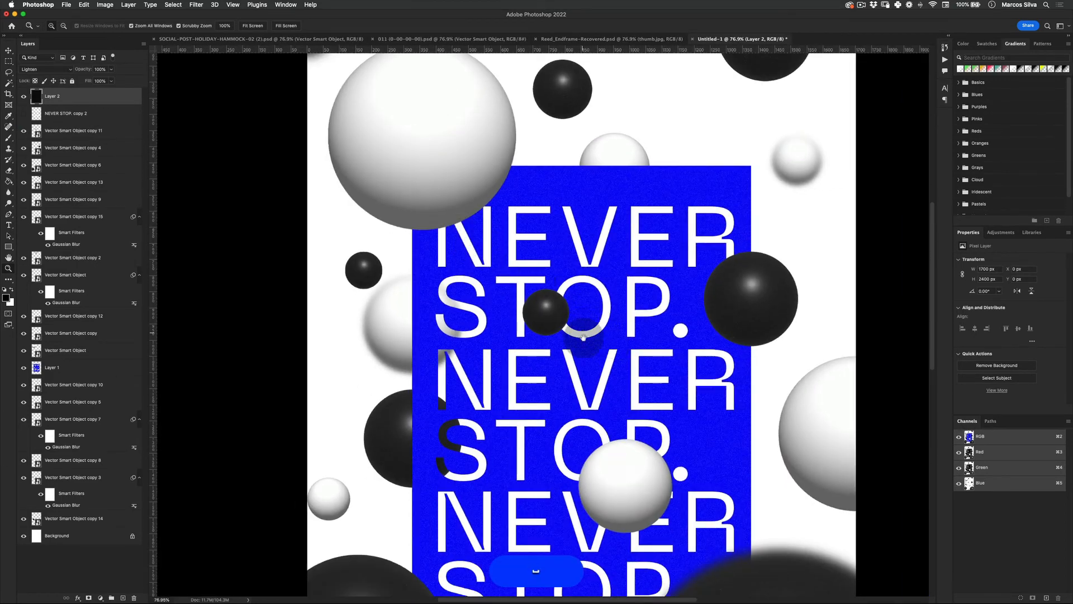
{"action": "left_click_drag", "start_coordinate": [583, 338], "coordinate": [459, 266]}
Set the noise layer's blend mode to Screen and its opacity to 50%.
{"action": "left_click", "coordinate": [49, 70]}
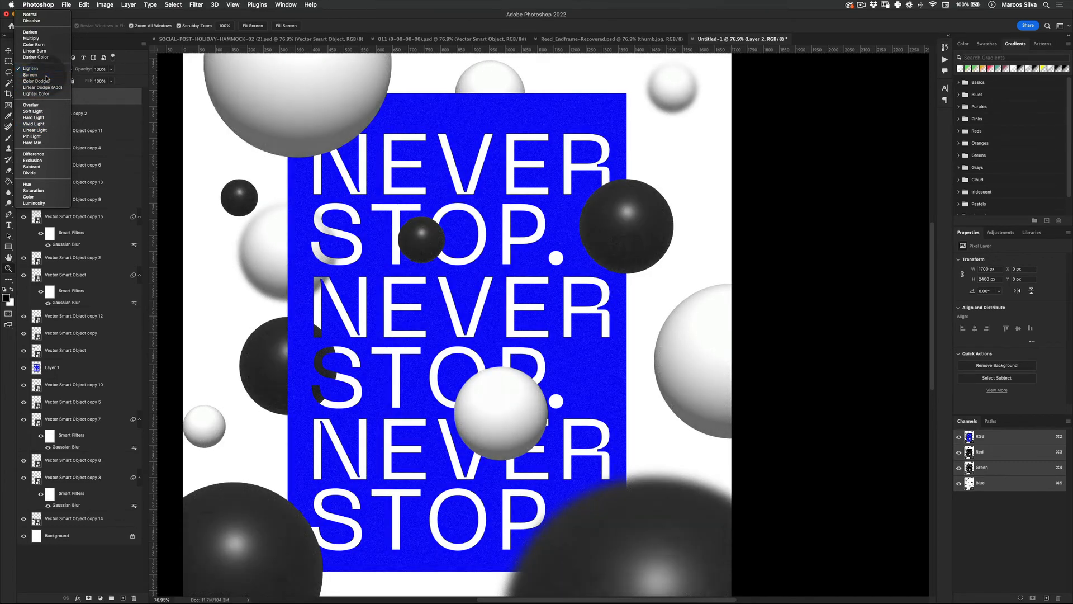
{"action": "left_click", "coordinate": [46, 75]}
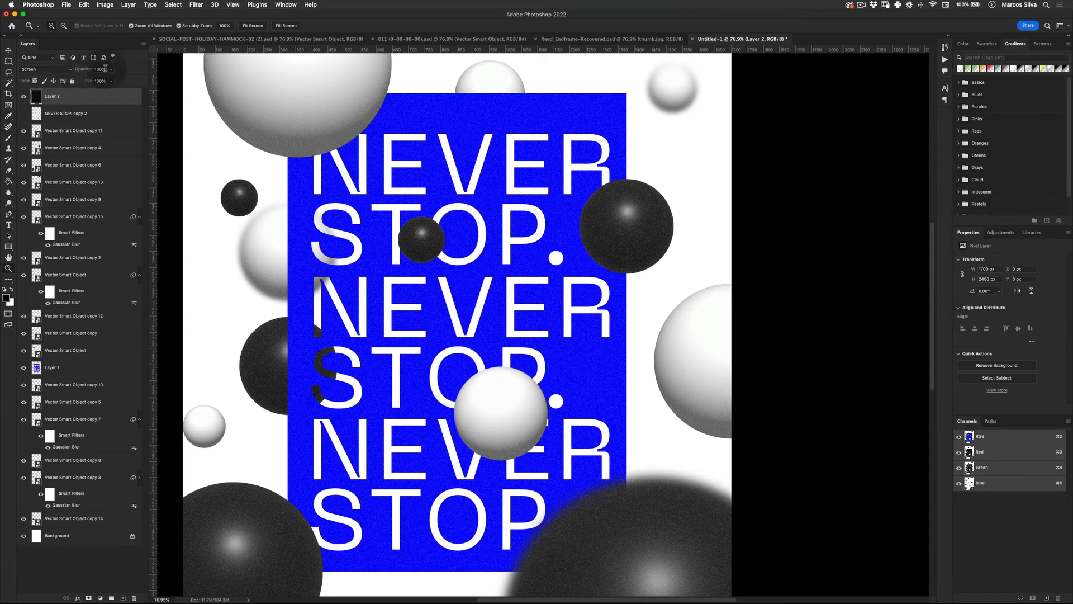
{"action": "left_click", "coordinate": [105, 68]}
{"action": "key", "text": "super+a"}
{"action": "type", "text": "50"}
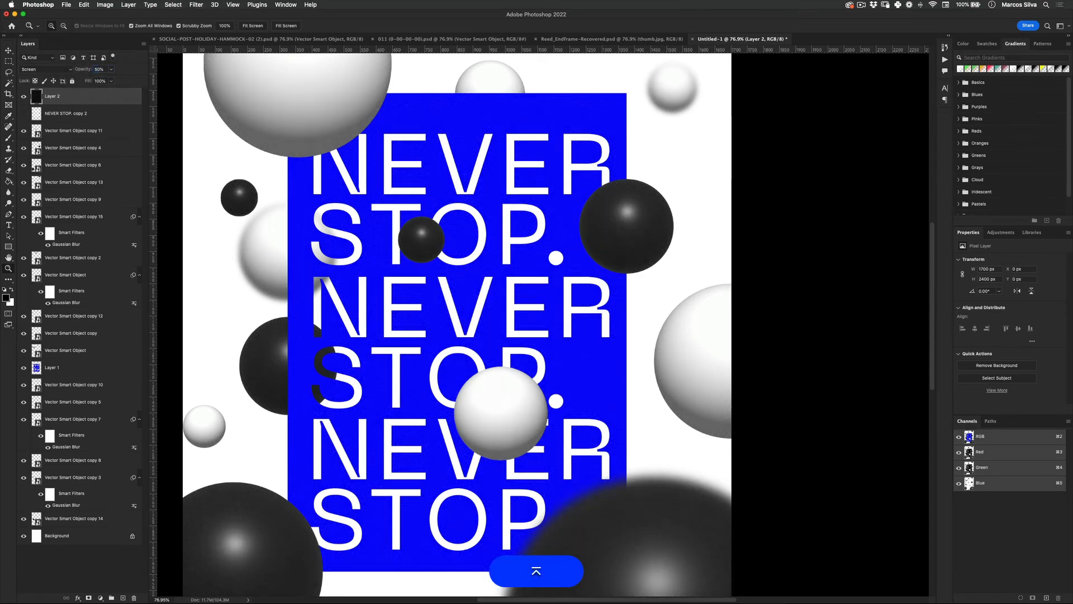
Add a light gray solid color fill layer directly above the Background layer.
{"action": "type", "text": "z"}
{"action": "mouse_move", "coordinate": [434, 182]}
{"action": "left_mouse_down"}
{"action": "mouse_move", "coordinate": [382, 185]}
{"action": "mouse_move", "coordinate": [414, 178]}
{"action": "left_mouse_up"}
{"action": "key", "text": "v"}
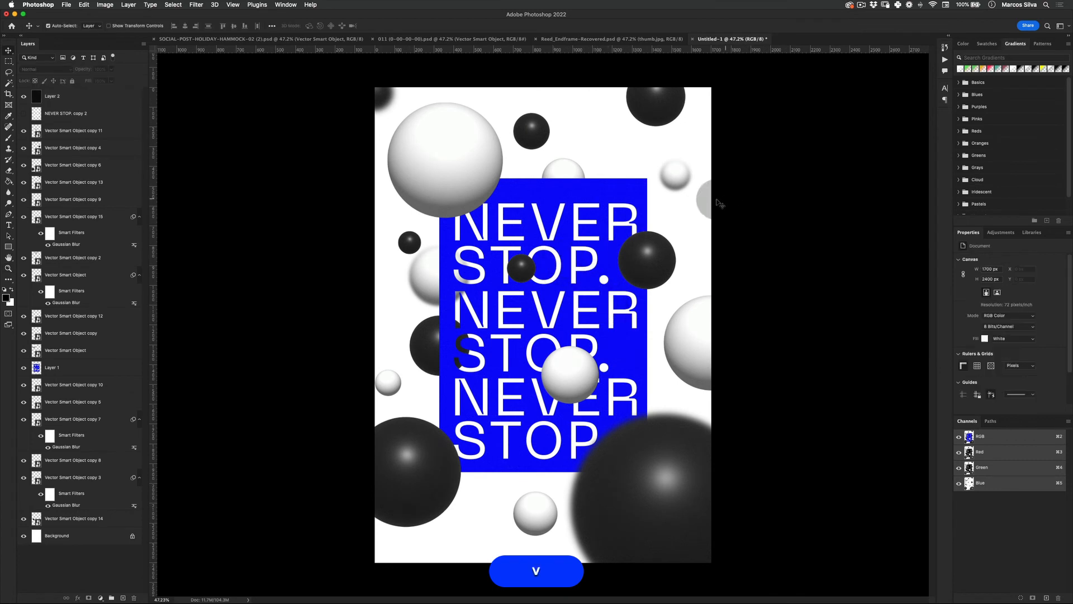
{"action": "left_click_drag", "start_coordinate": [642, 240], "coordinate": [528, 187]}
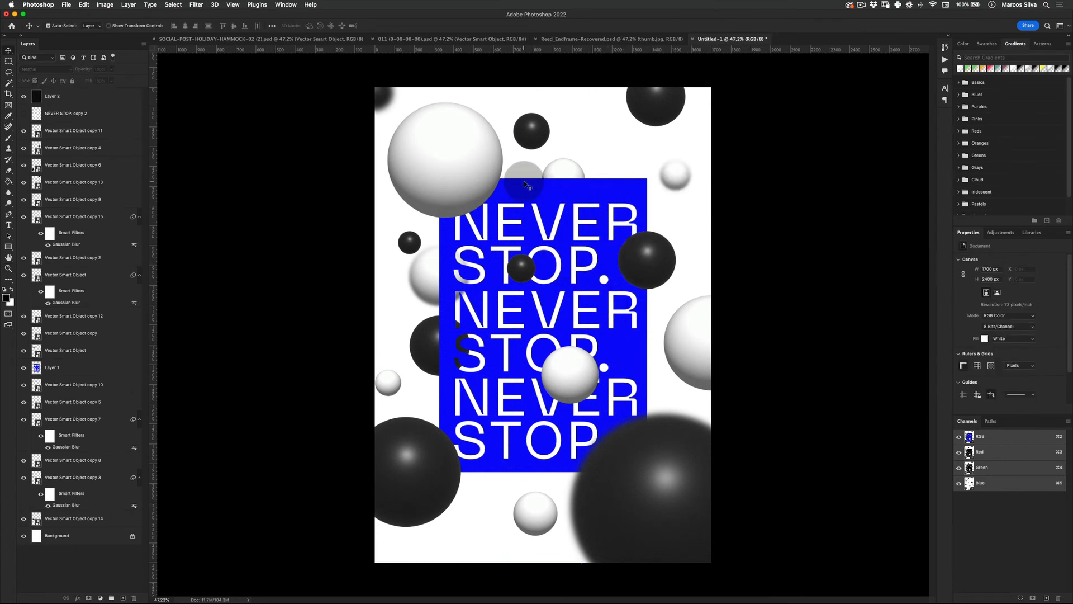
{"action": "left_click", "coordinate": [78, 519]}
{"action": "left_click", "coordinate": [98, 536]}
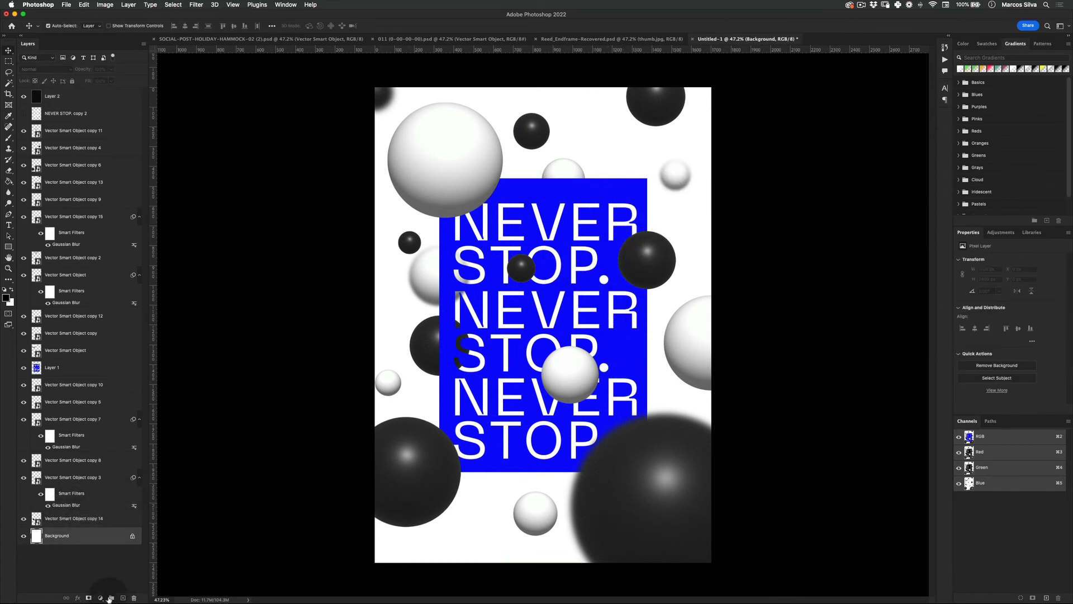
{"action": "left_click", "coordinate": [101, 597]}
{"action": "left_click", "coordinate": [137, 440]}
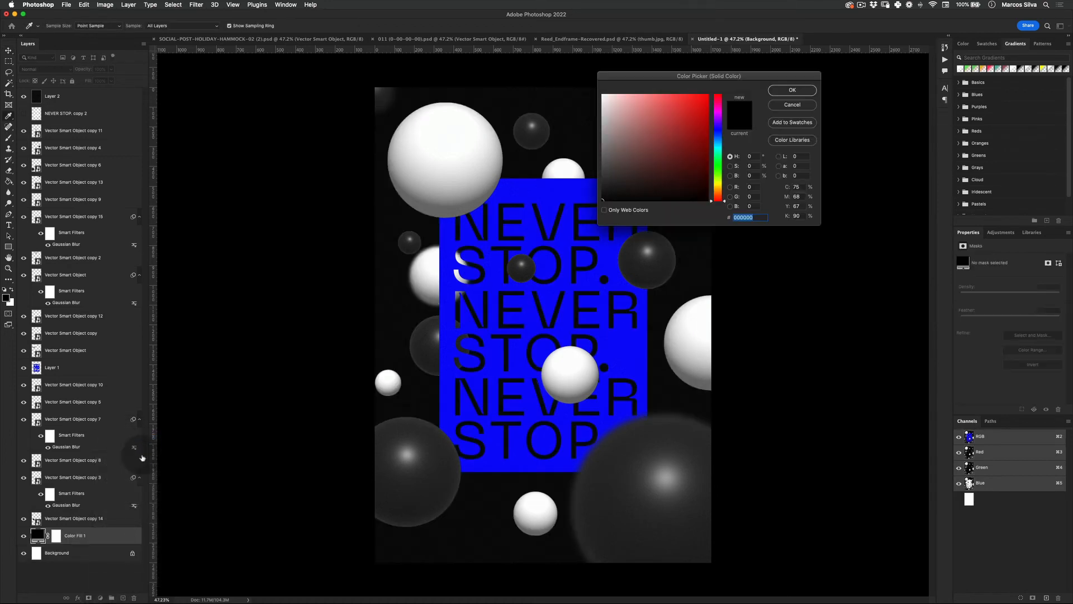
{"action": "left_click", "coordinate": [592, 117]}
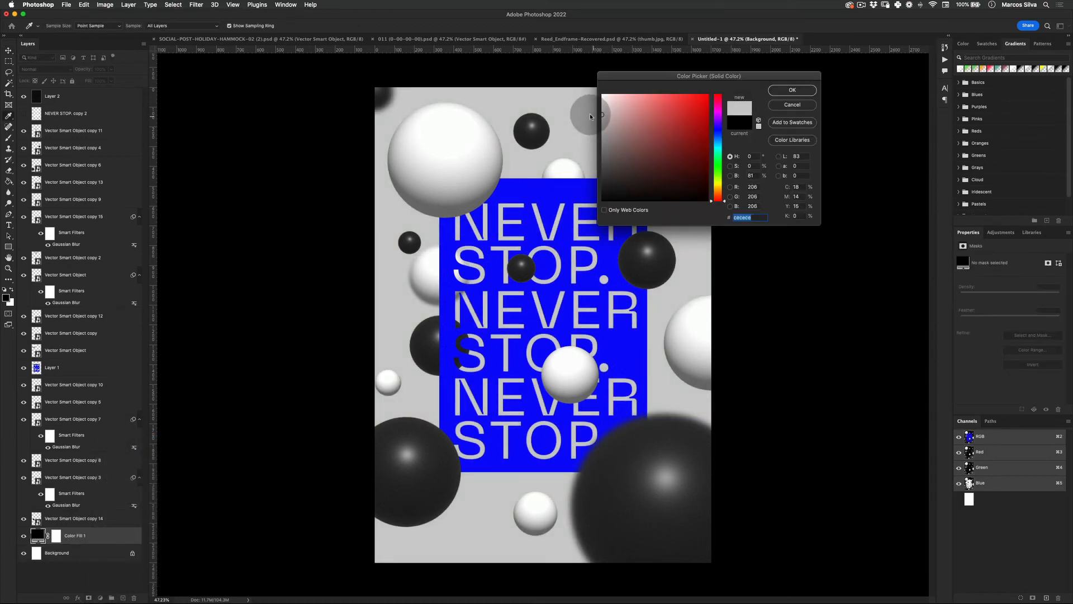
{"action": "left_click", "coordinate": [586, 127]}
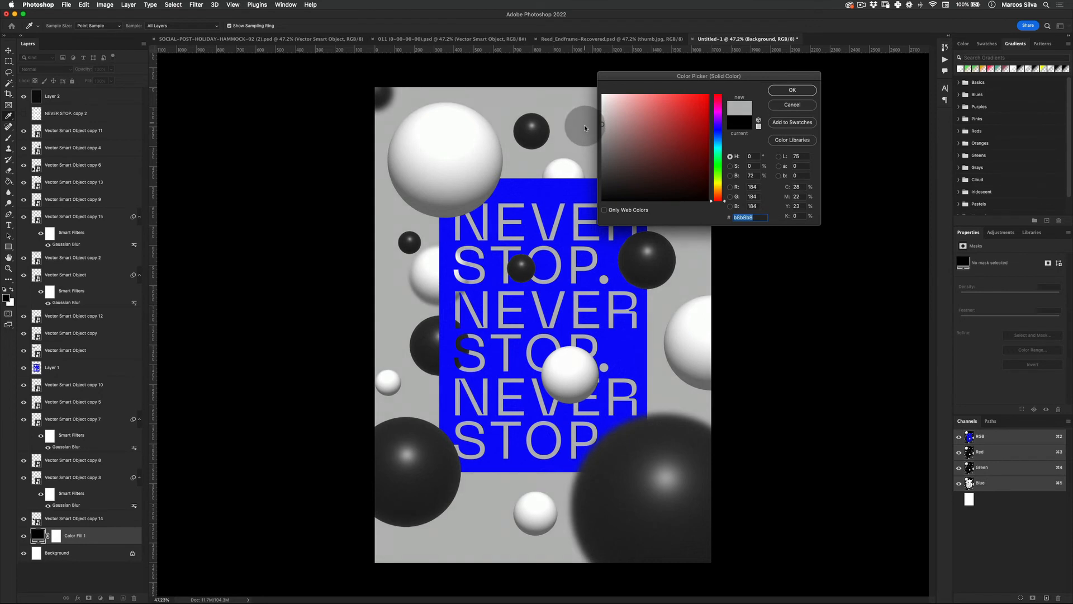
{"action": "left_click", "coordinate": [789, 90]}
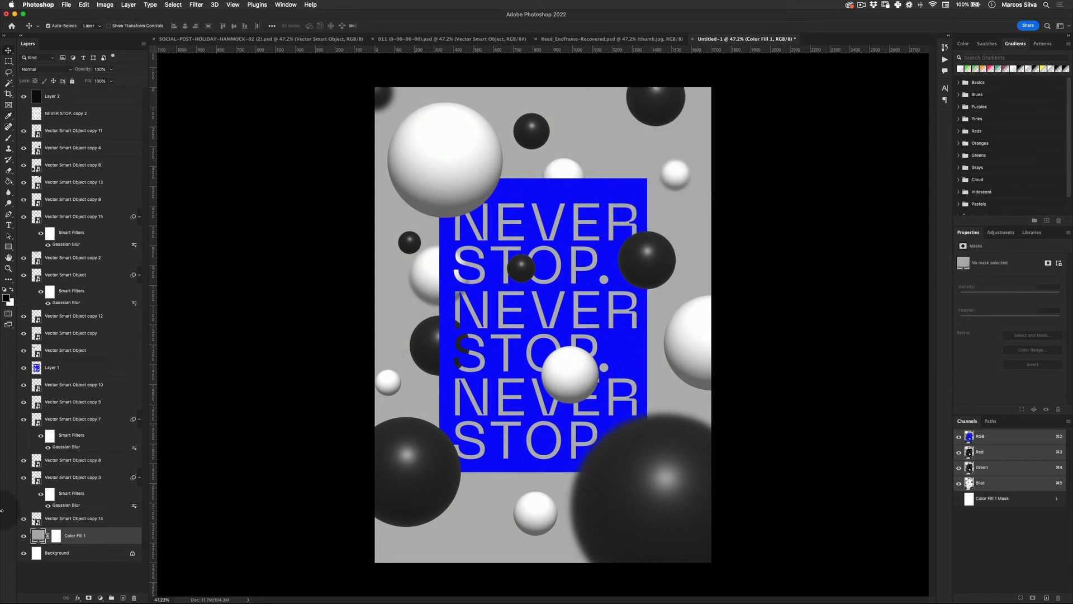
Lock the noise layer at the top of the stack so it cannot be picked on the canvas.
{"action": "key", "text": "z"}
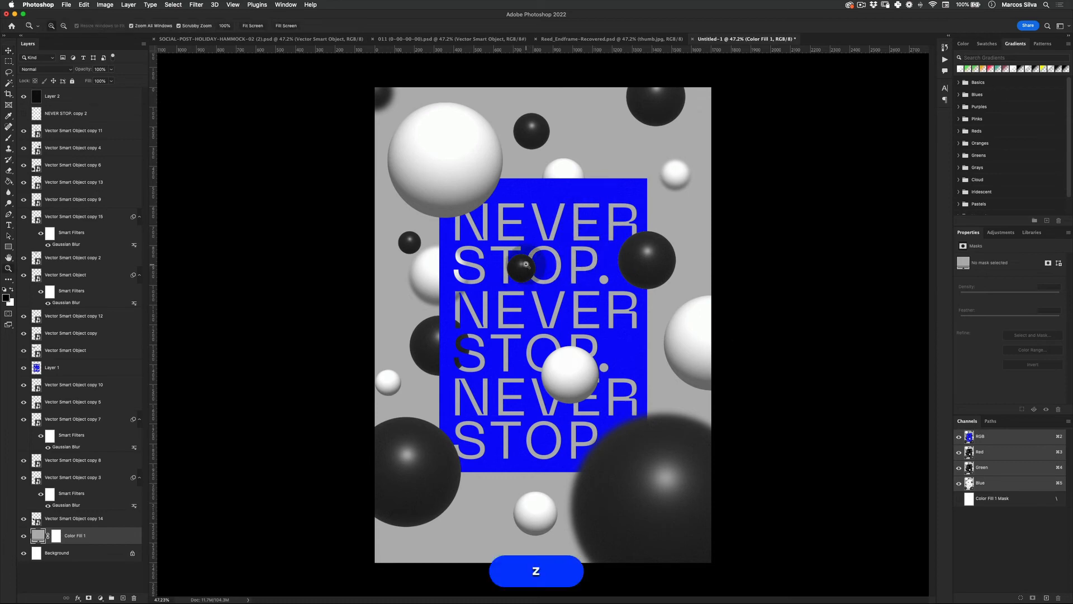
{"action": "left_click_drag", "start_coordinate": [519, 266], "coordinate": [525, 255]}
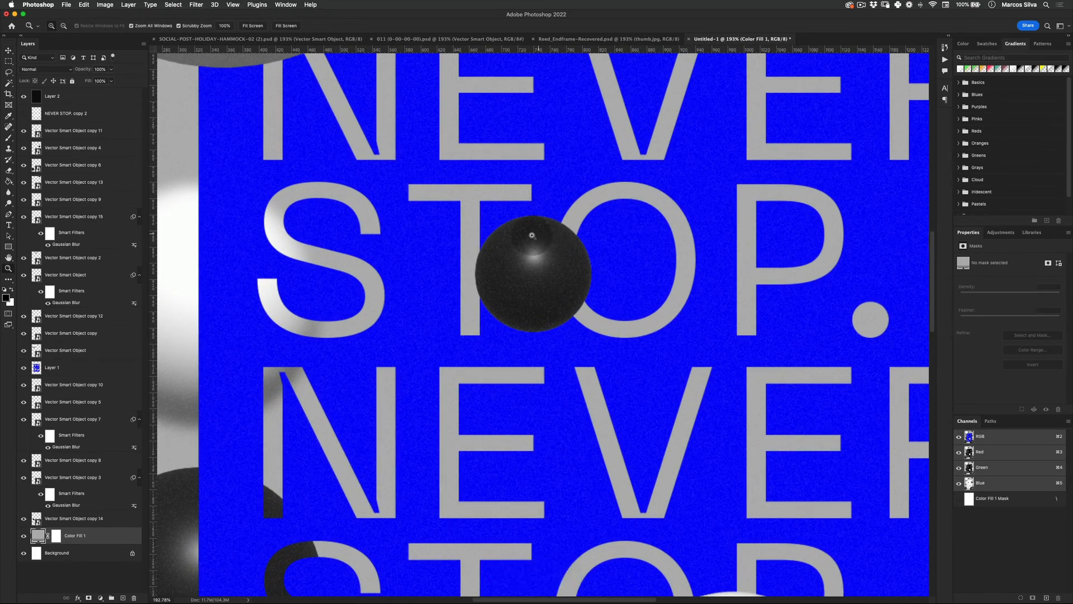
{"action": "key", "text": "v"}
{"action": "left_click", "coordinate": [532, 244]}
{"action": "left_click_drag", "start_coordinate": [524, 218], "coordinate": [504, 236]}
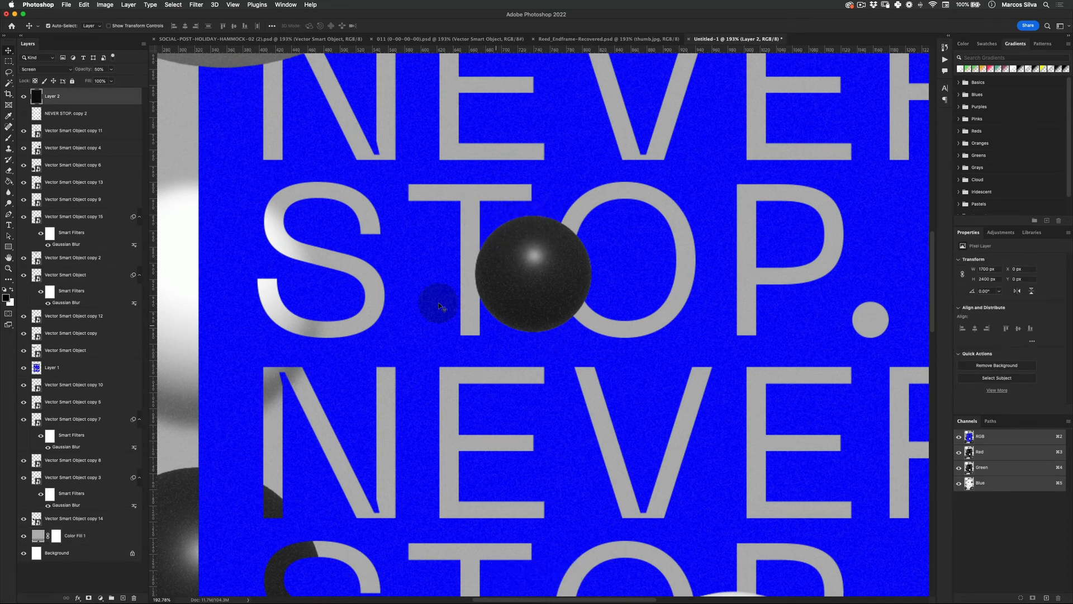
{"action": "key", "text": "v"}
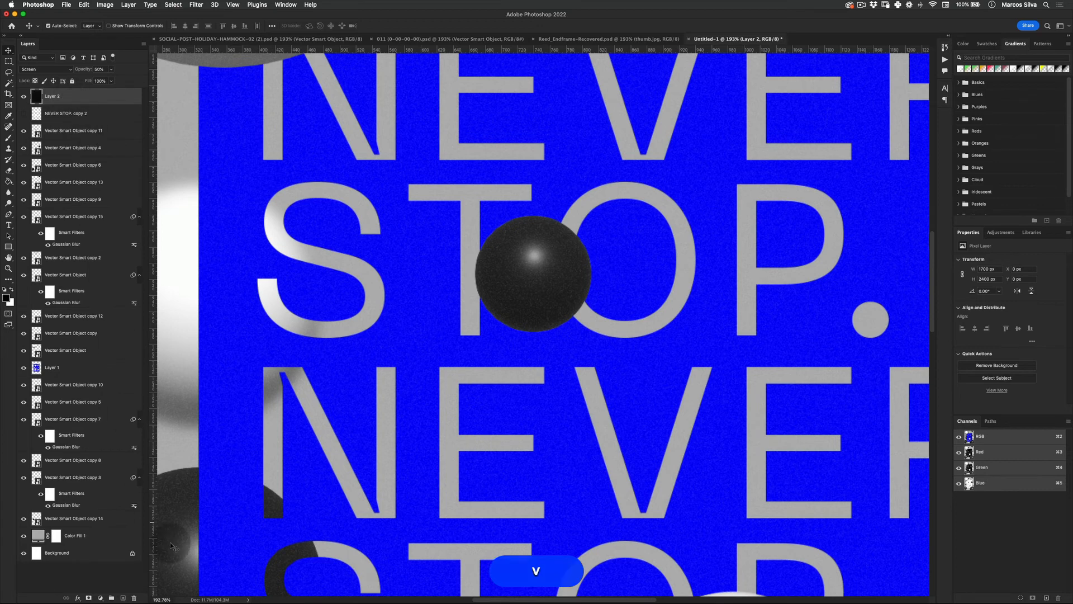
{"action": "left_click", "coordinate": [71, 81]}
Mask the small black sphere over the first "STOP." with its own outline contracted by 2 pixels.
{"action": "left_click", "coordinate": [542, 279]}
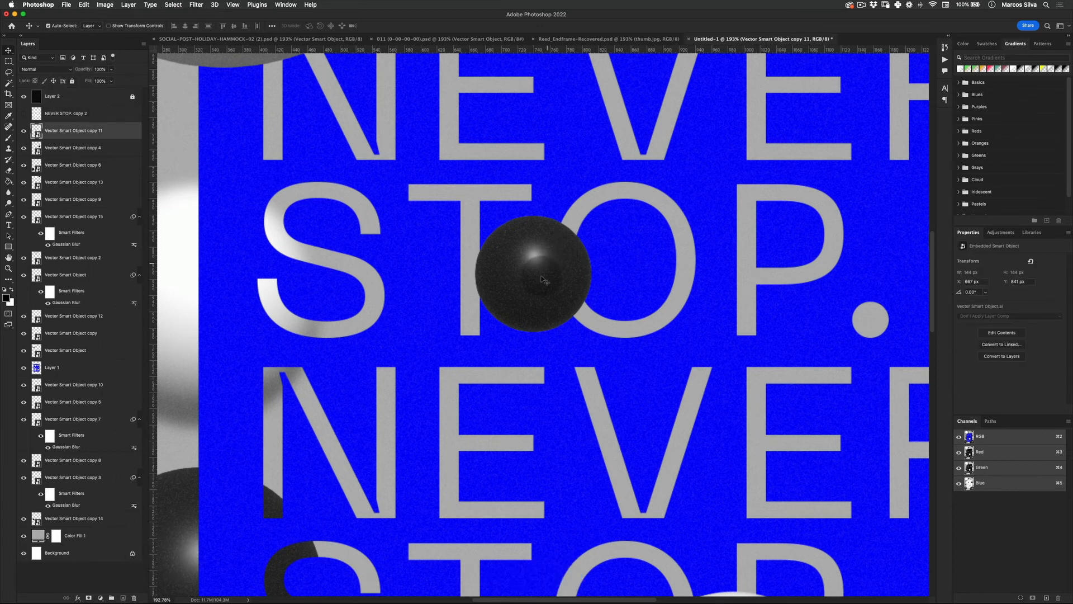
{"action": "key", "text": "super"}
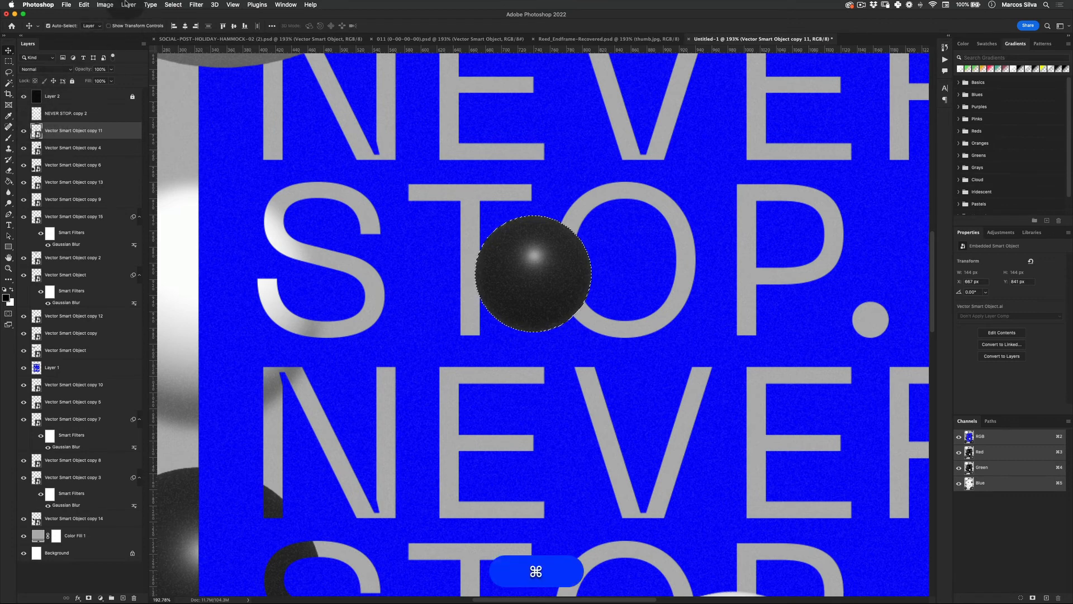
{"action": "left_click", "coordinate": [173, 5]}
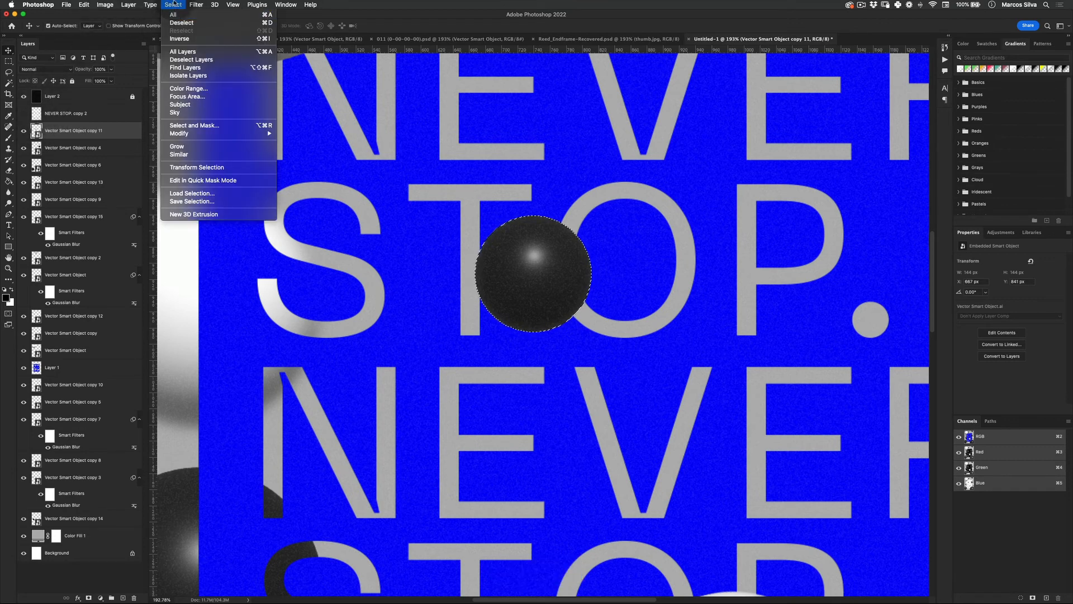
{"action": "mouse_move", "coordinate": [249, 133]}
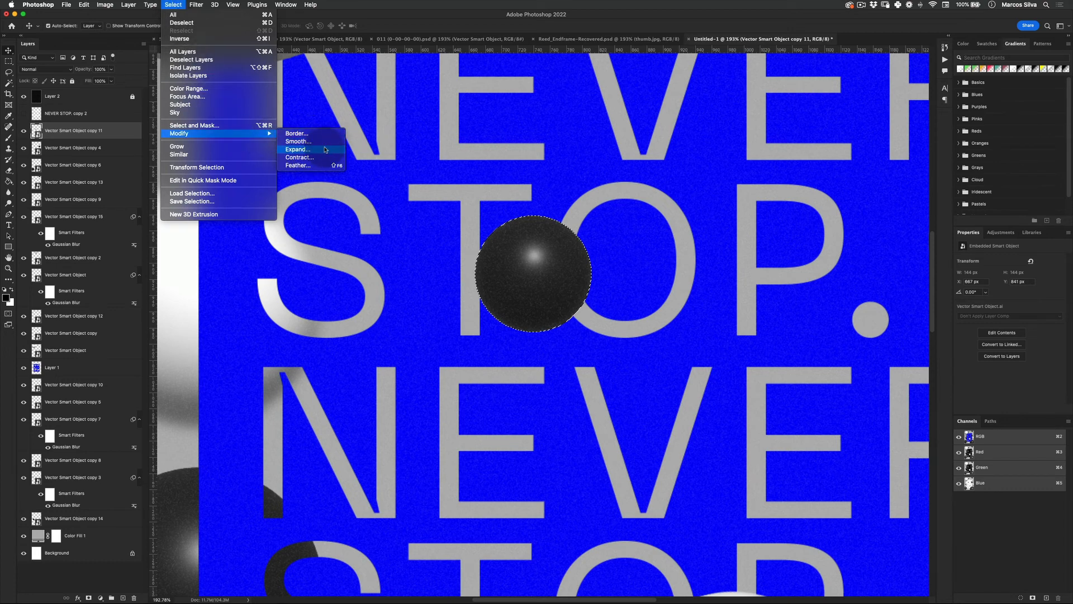
{"action": "left_click", "coordinate": [318, 158]}
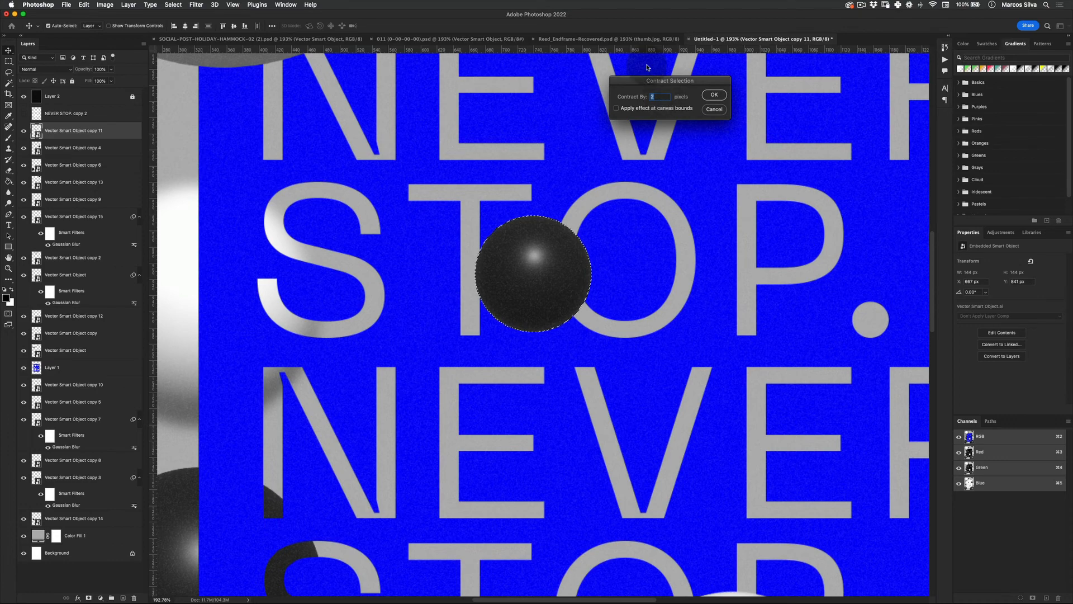
{"action": "key", "text": "Return"}
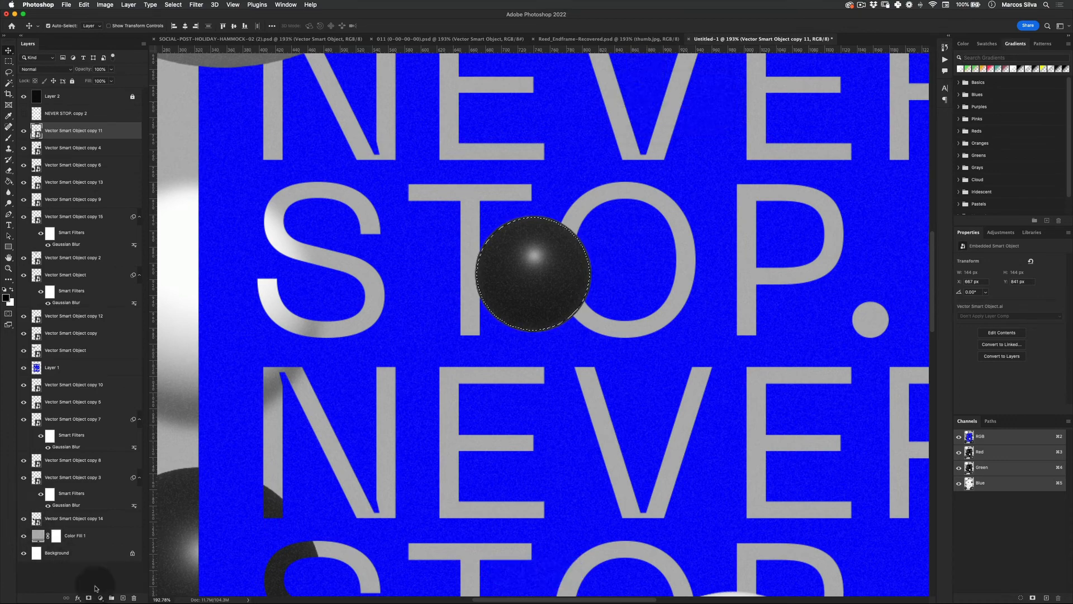
{"action": "left_click", "coordinate": [89, 598]}
{"action": "key", "text": "z"}
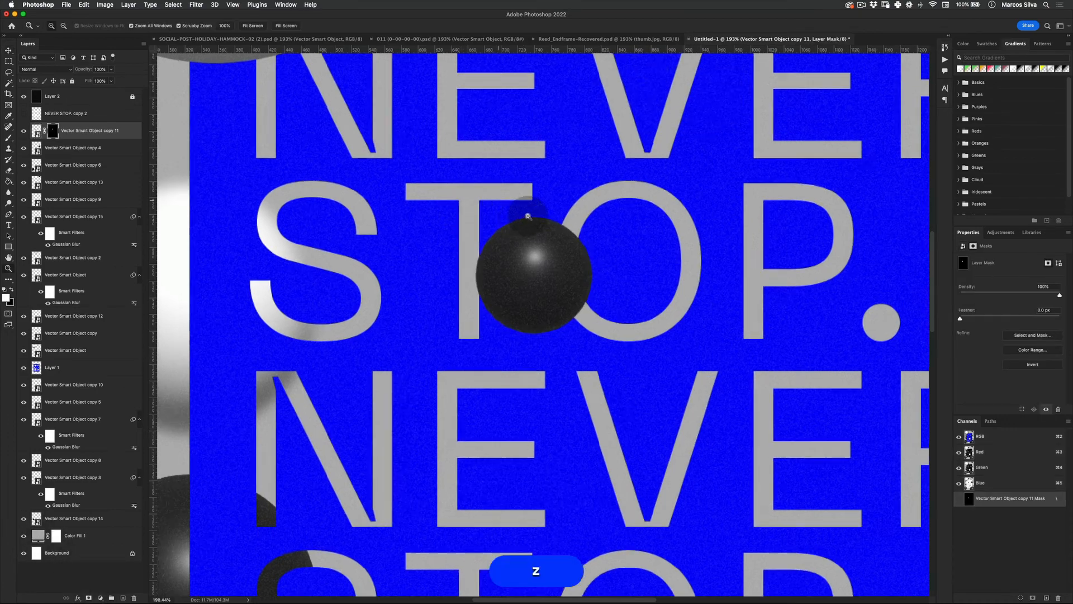
{"action": "left_click_drag", "start_coordinate": [511, 220], "coordinate": [508, 247]}
{"action": "key", "text": "z"}
{"action": "key", "text": "space"}
On a new layer above the gray fill, fill an elliptical selection about 2104 × 867 px across the poster's bottom with white, and deselect.
{"action": "left_click", "coordinate": [84, 535]}
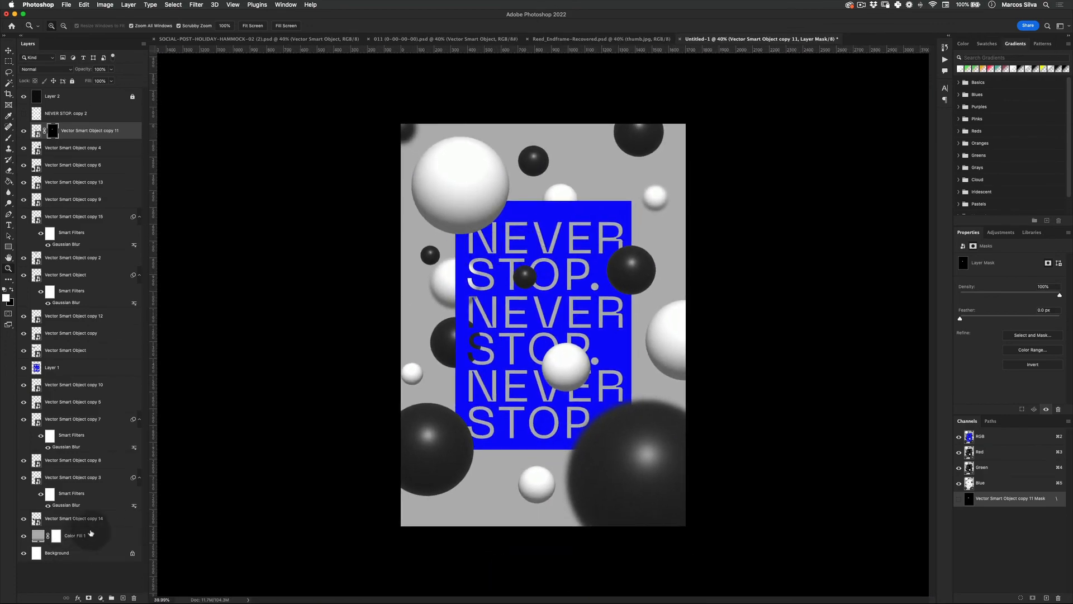
{"action": "left_click", "coordinate": [123, 598]}
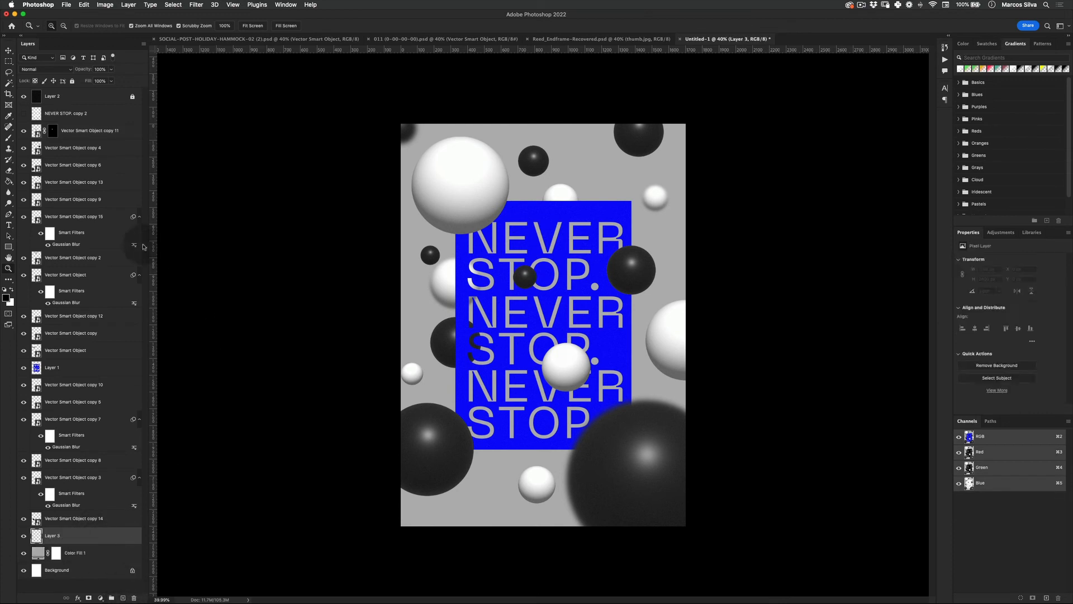
{"action": "left_click", "coordinate": [8, 61]}
{"action": "left_click", "coordinate": [55, 66]}
{"action": "left_click_drag", "start_coordinate": [370, 409], "coordinate": [711, 553]}
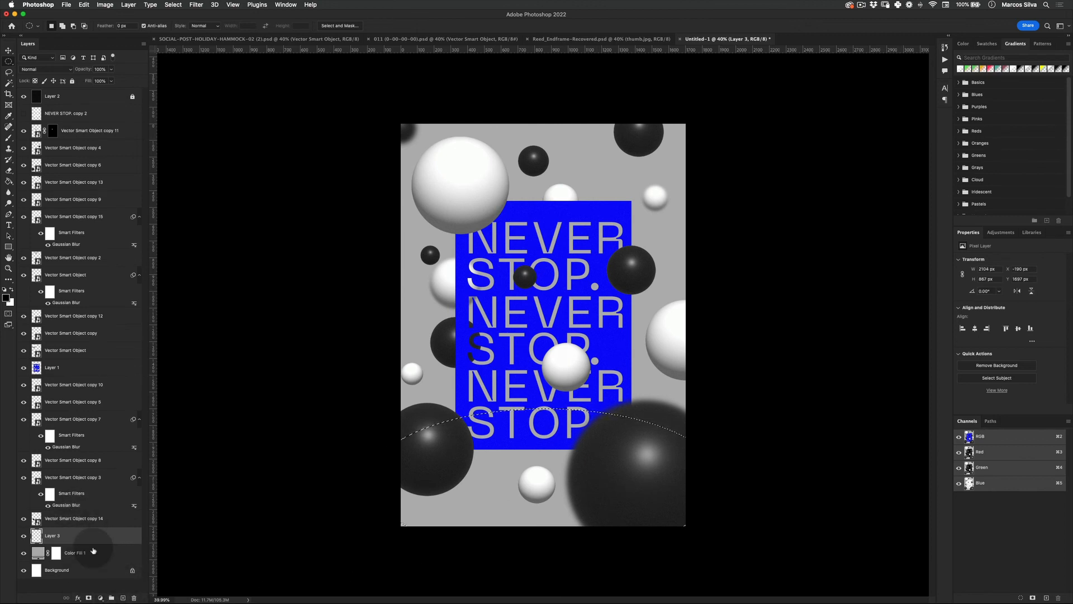
{"action": "key", "text": "d"}
{"action": "key", "text": "alt+BackSpace"}
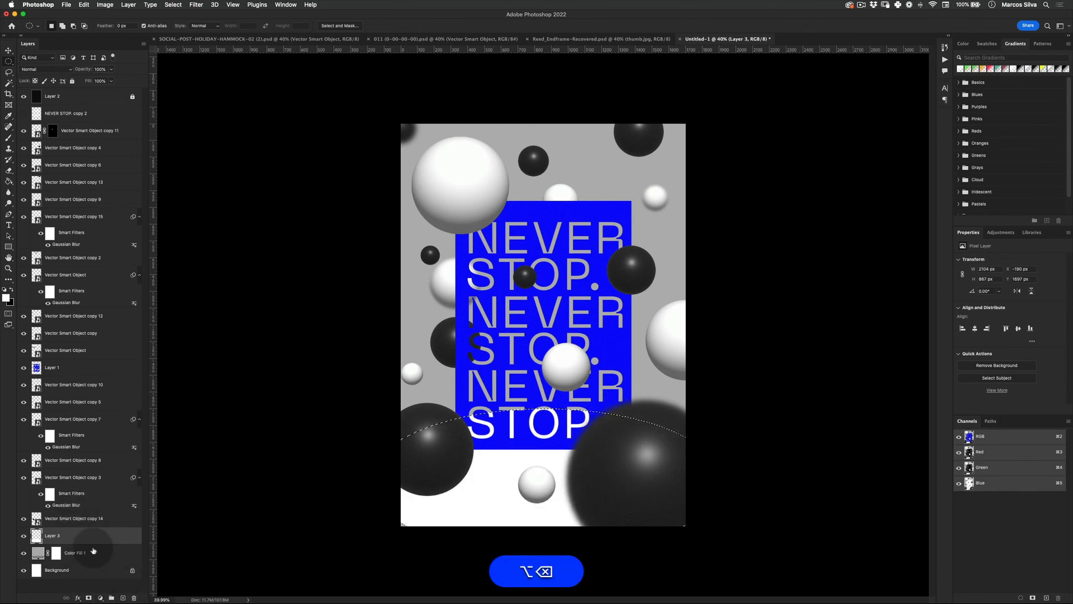
{"action": "key", "text": "super+d"}
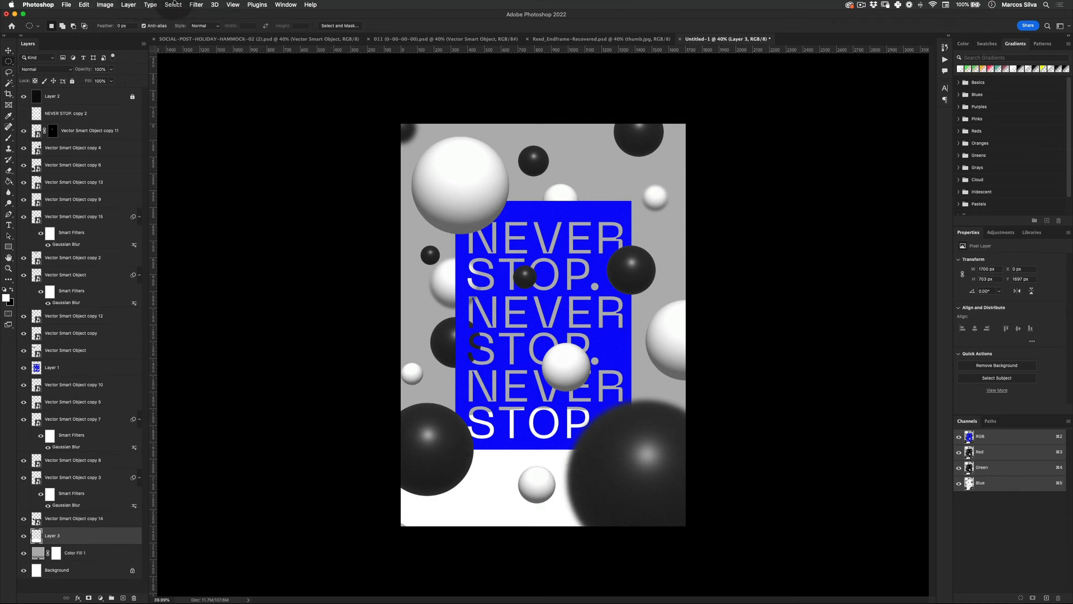
Apply a Gaussian Blur with a radius of about 342 pixels to the white ellipse layer.
{"action": "left_click", "coordinate": [195, 5]}
{"action": "mouse_move", "coordinate": [279, 117]}
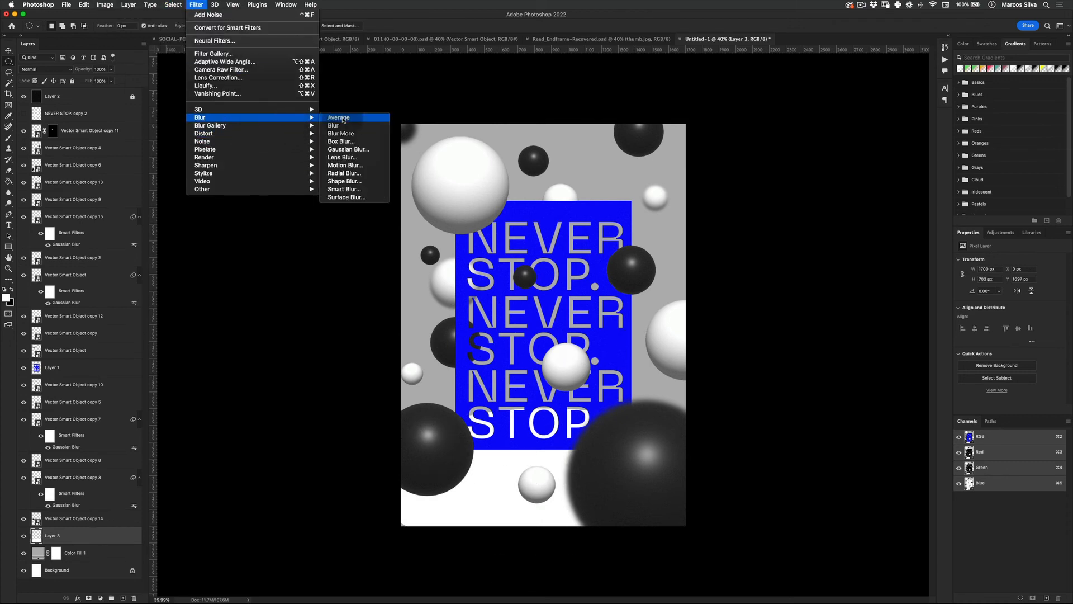
{"action": "left_click", "coordinate": [346, 149]}
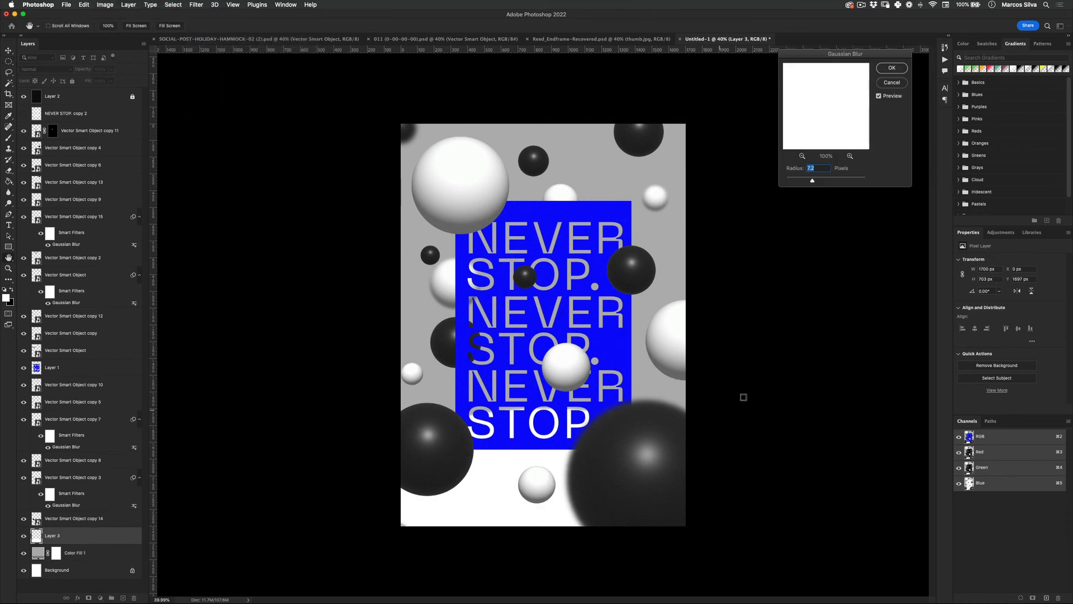
{"action": "left_click_drag", "start_coordinate": [812, 181], "coordinate": [849, 181]}
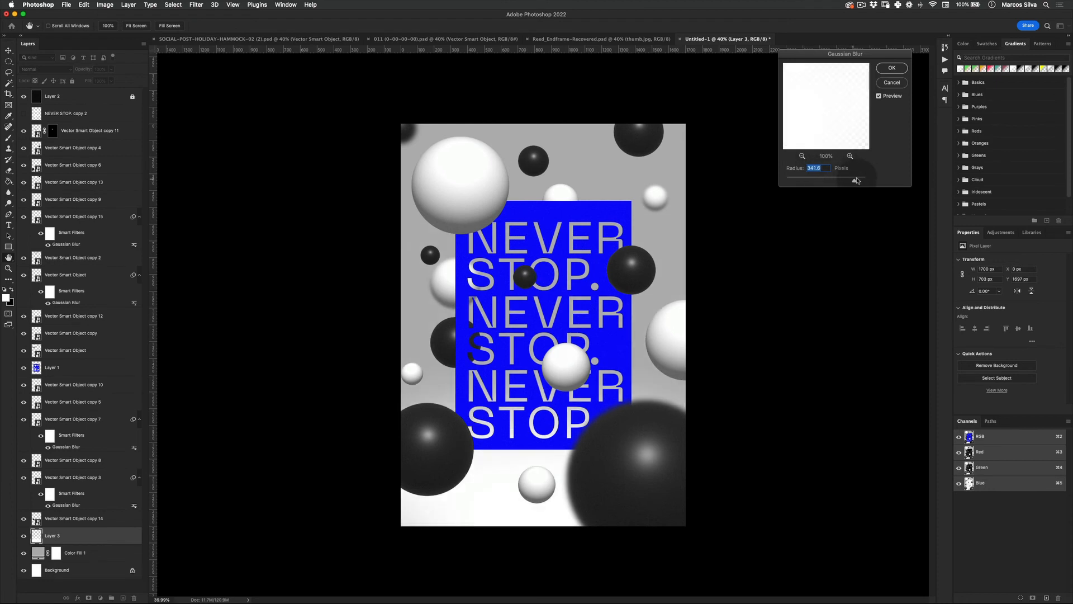
{"action": "left_click", "coordinate": [892, 68]}
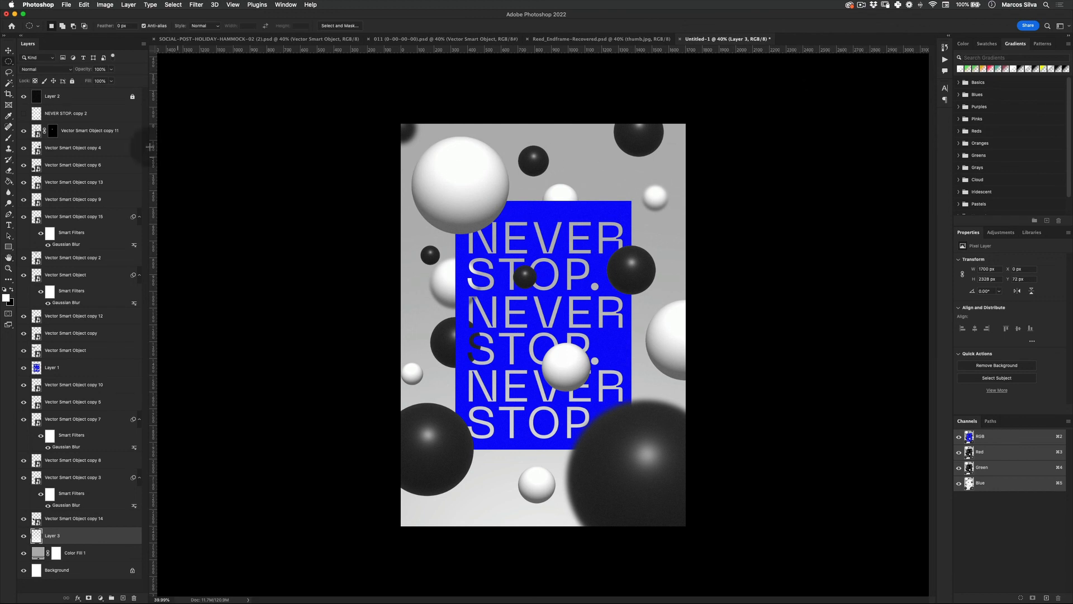
Lower the blurred white layer's opacity to about 50% and deselect all layers.
{"action": "key", "text": "v"}
{"action": "left_click", "coordinate": [111, 69]}
{"action": "mouse_move", "coordinate": [113, 82]}
{"action": "left_mouse_down"}
{"action": "mouse_move", "coordinate": [79, 81]}
{"action": "mouse_move", "coordinate": [93, 82]}
{"action": "left_mouse_up"}
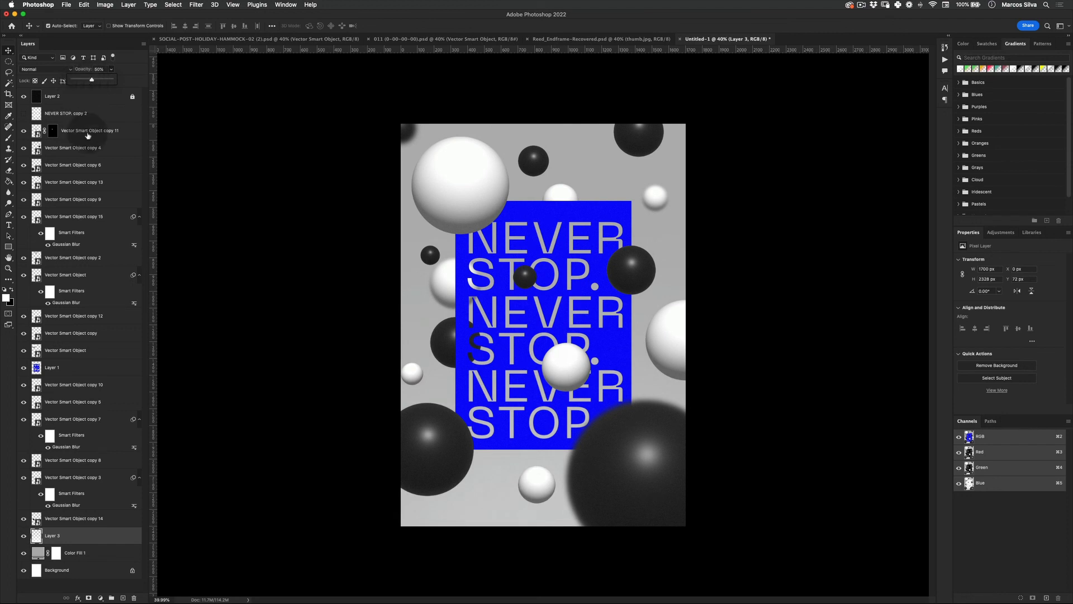
{"action": "key", "text": "v"}
{"action": "left_click", "coordinate": [319, 330]}
Examine the finished poster enlarged in full-screen view.
{"action": "key", "text": "z"}
{"action": "key", "text": "f"}
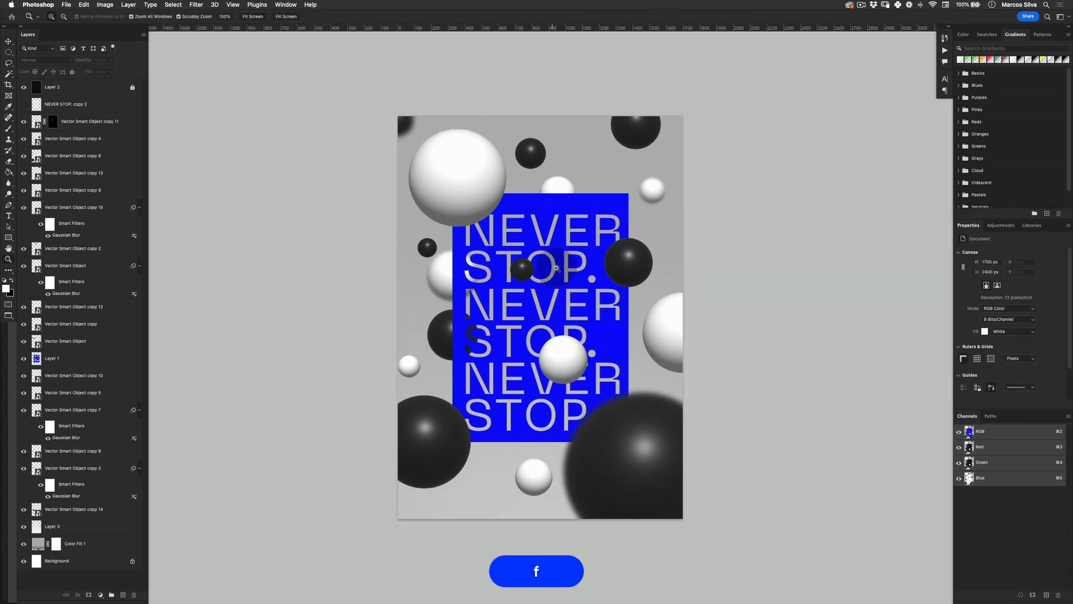
{"action": "key", "text": "f"}
{"action": "left_click", "coordinate": [556, 268]}
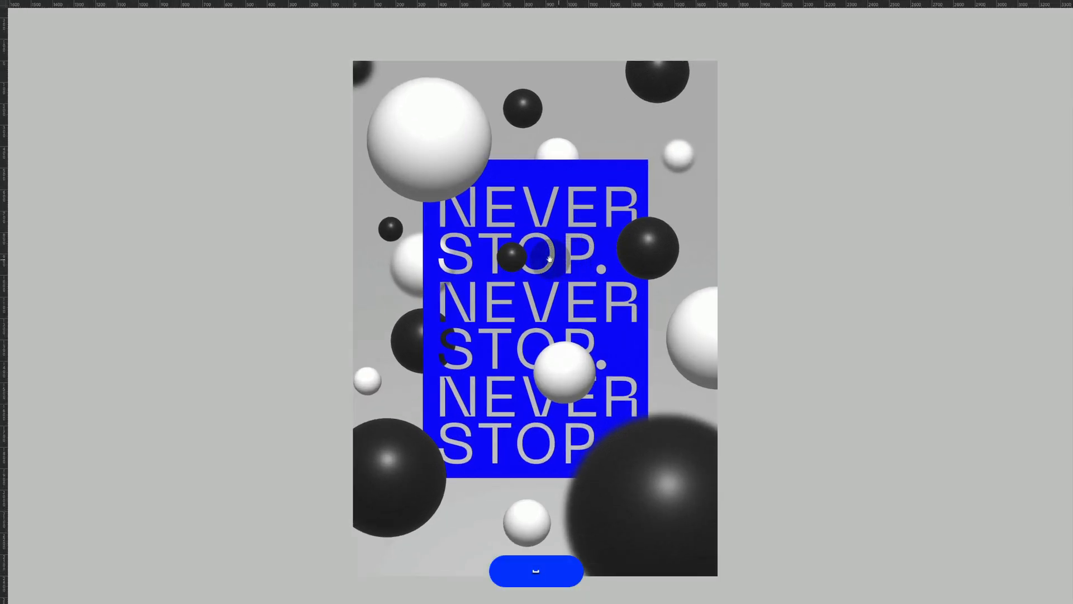
{"action": "left_click_drag", "start_coordinate": [549, 258], "coordinate": [562, 257]}
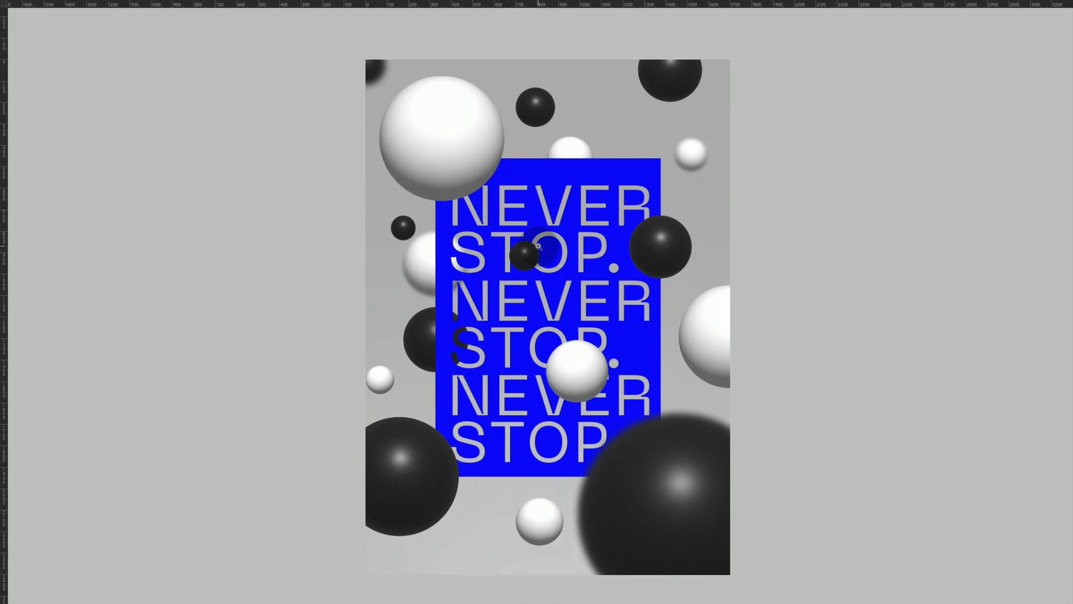